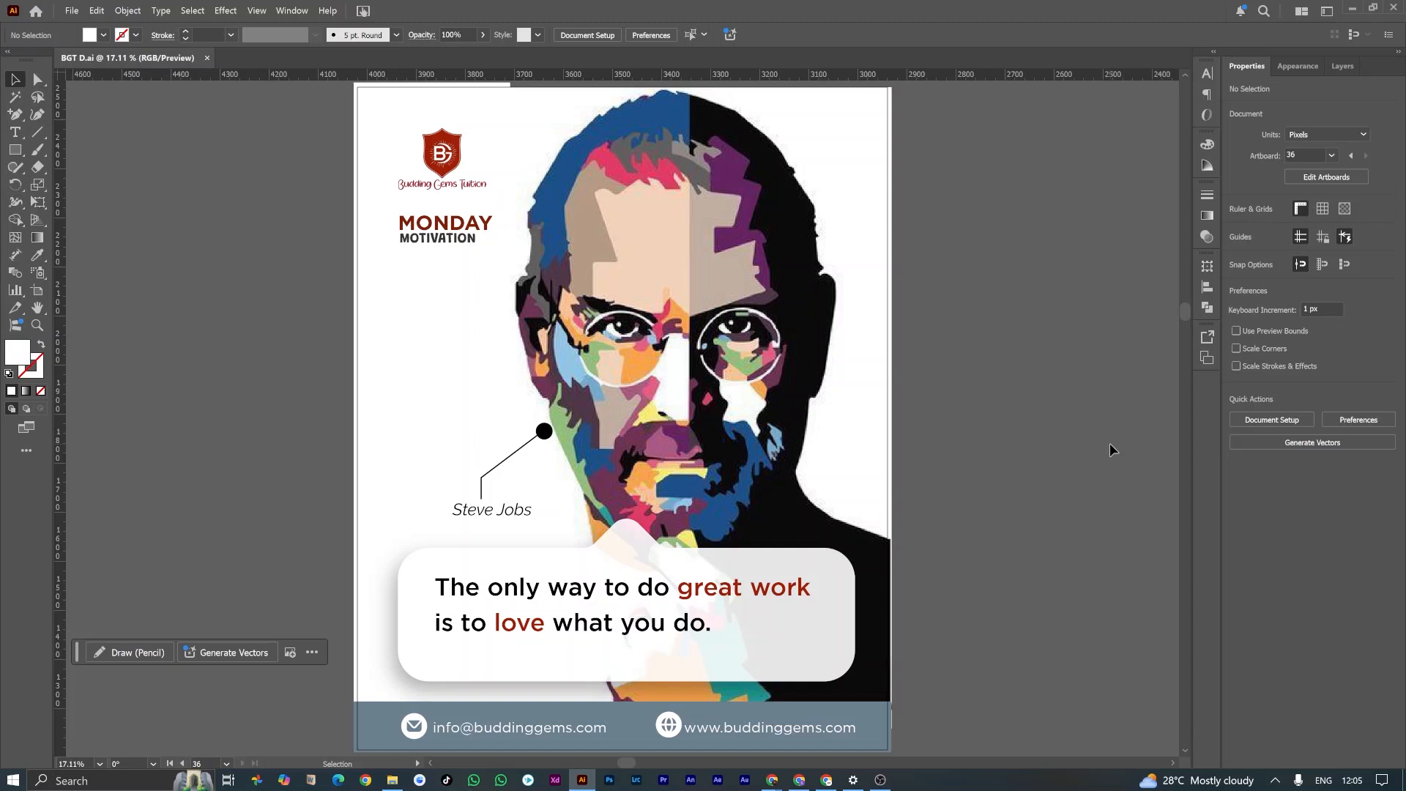
Step: Create a new document from the Social presets, named Post, 1080 × 1350 px with one artboard
left_click(71, 11)
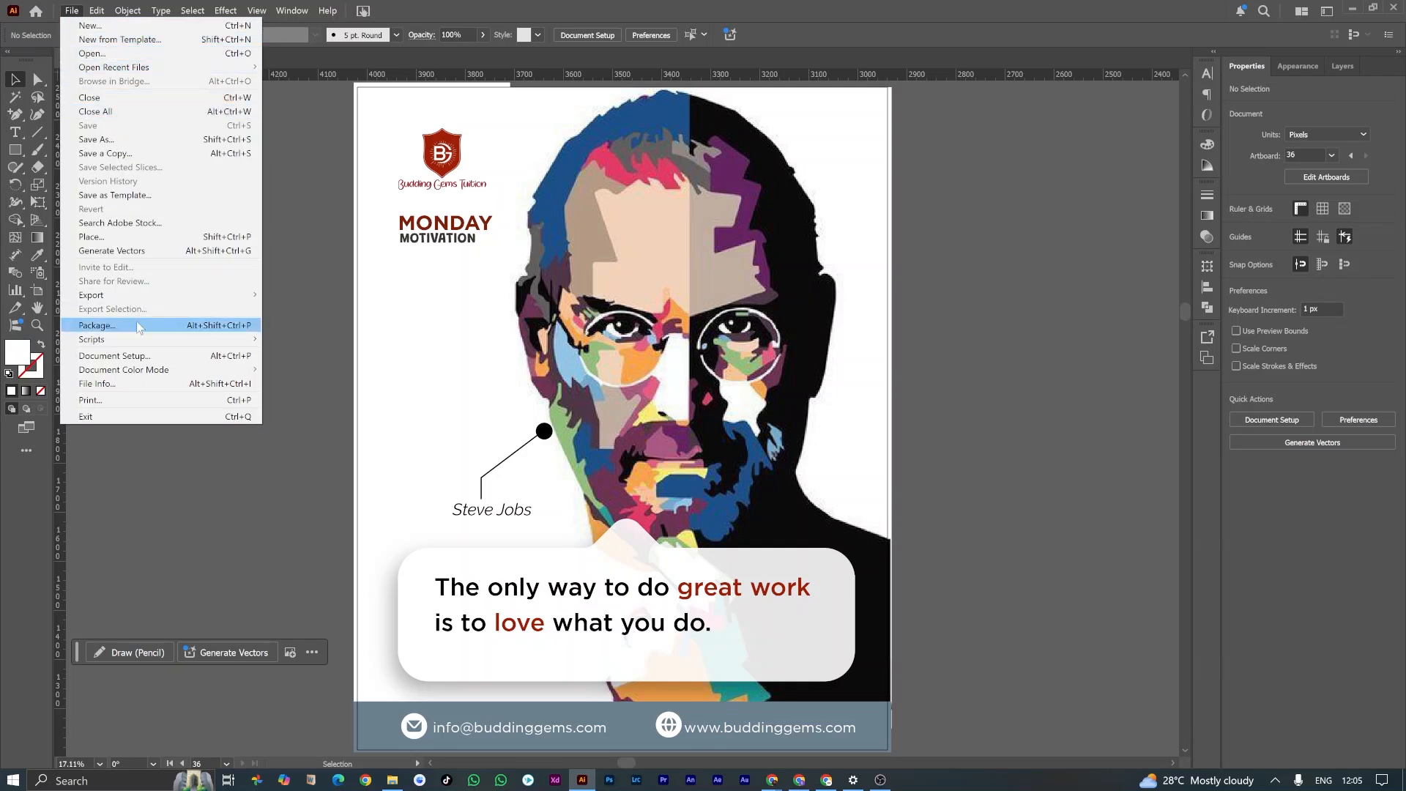
left_click(118, 27)
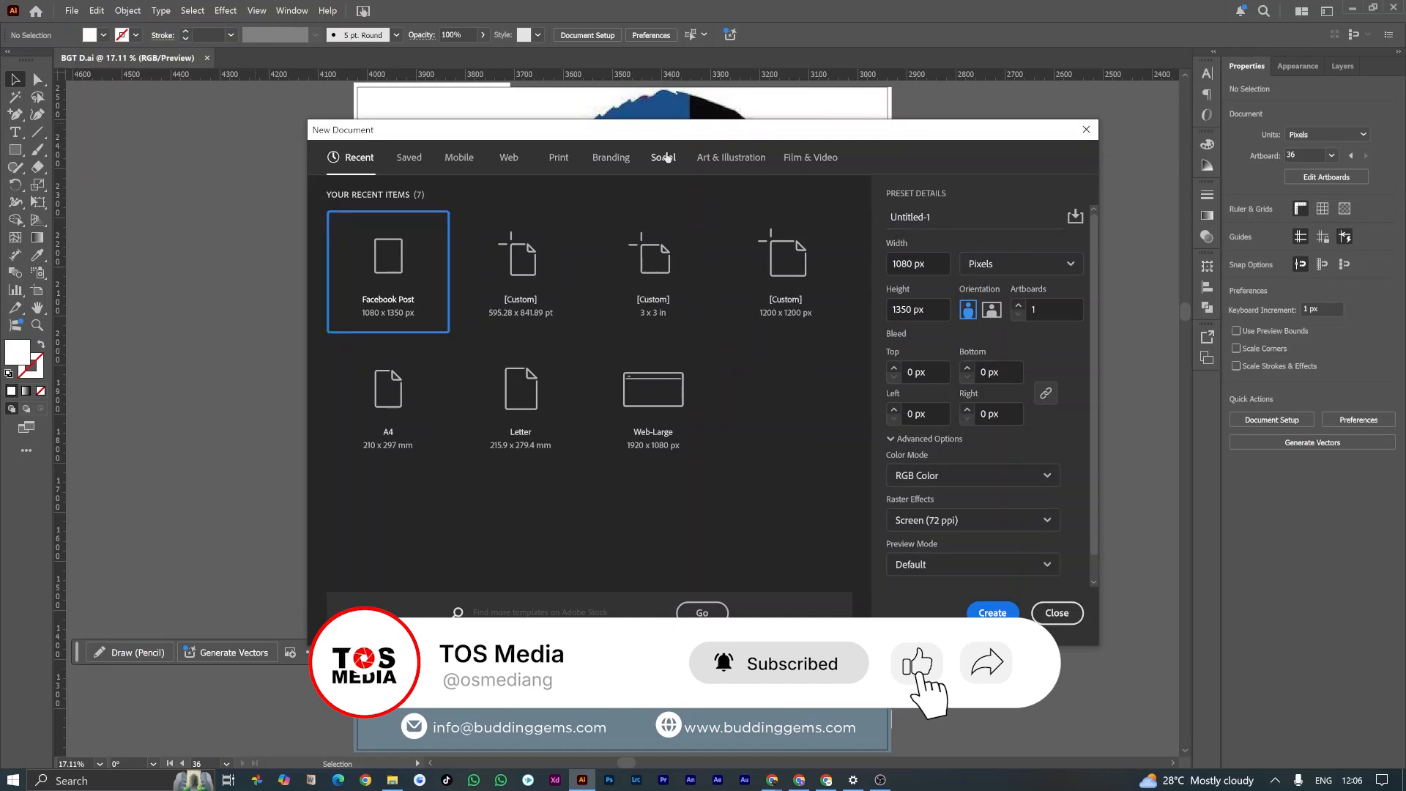
left_click(663, 158)
left_click_drag(924, 215, 864, 219)
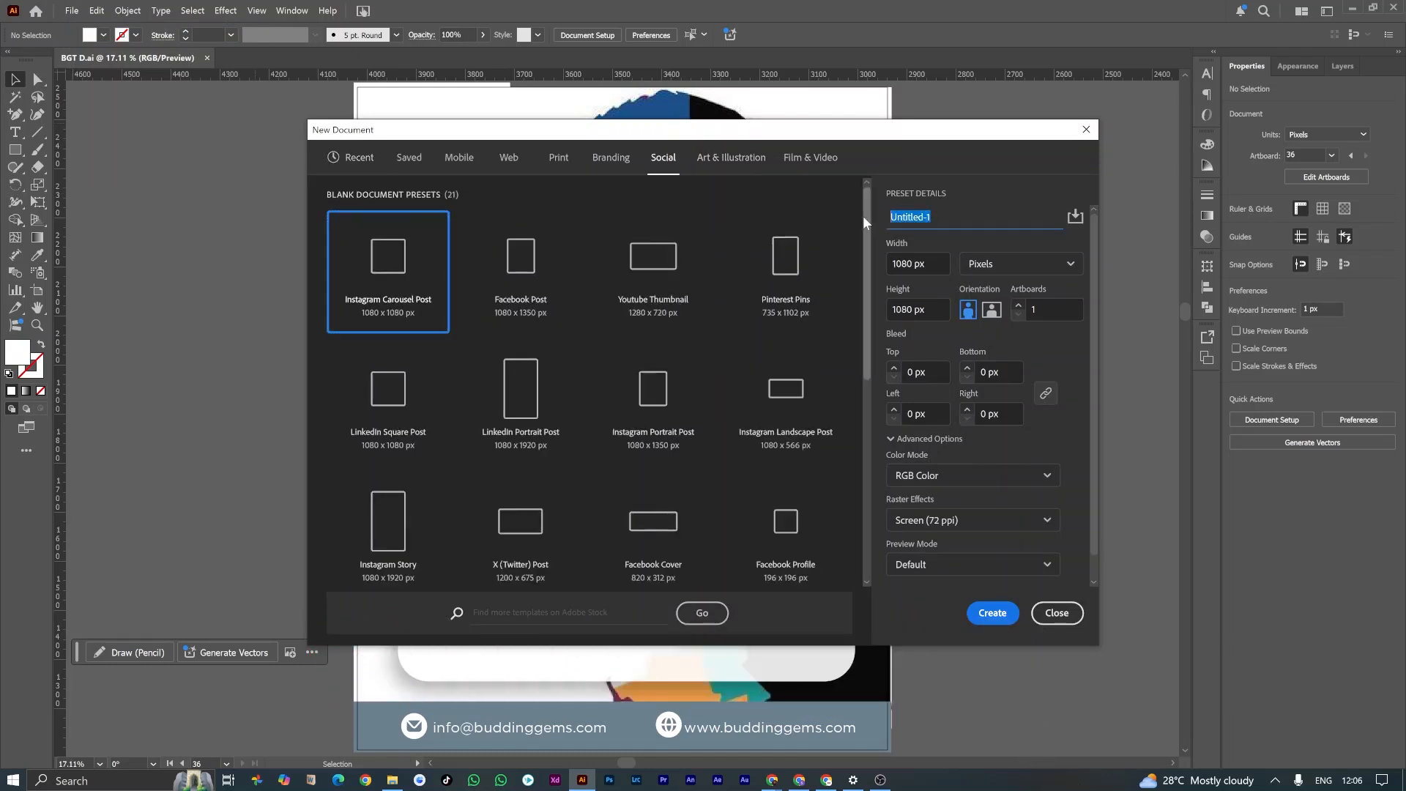
type("Post")
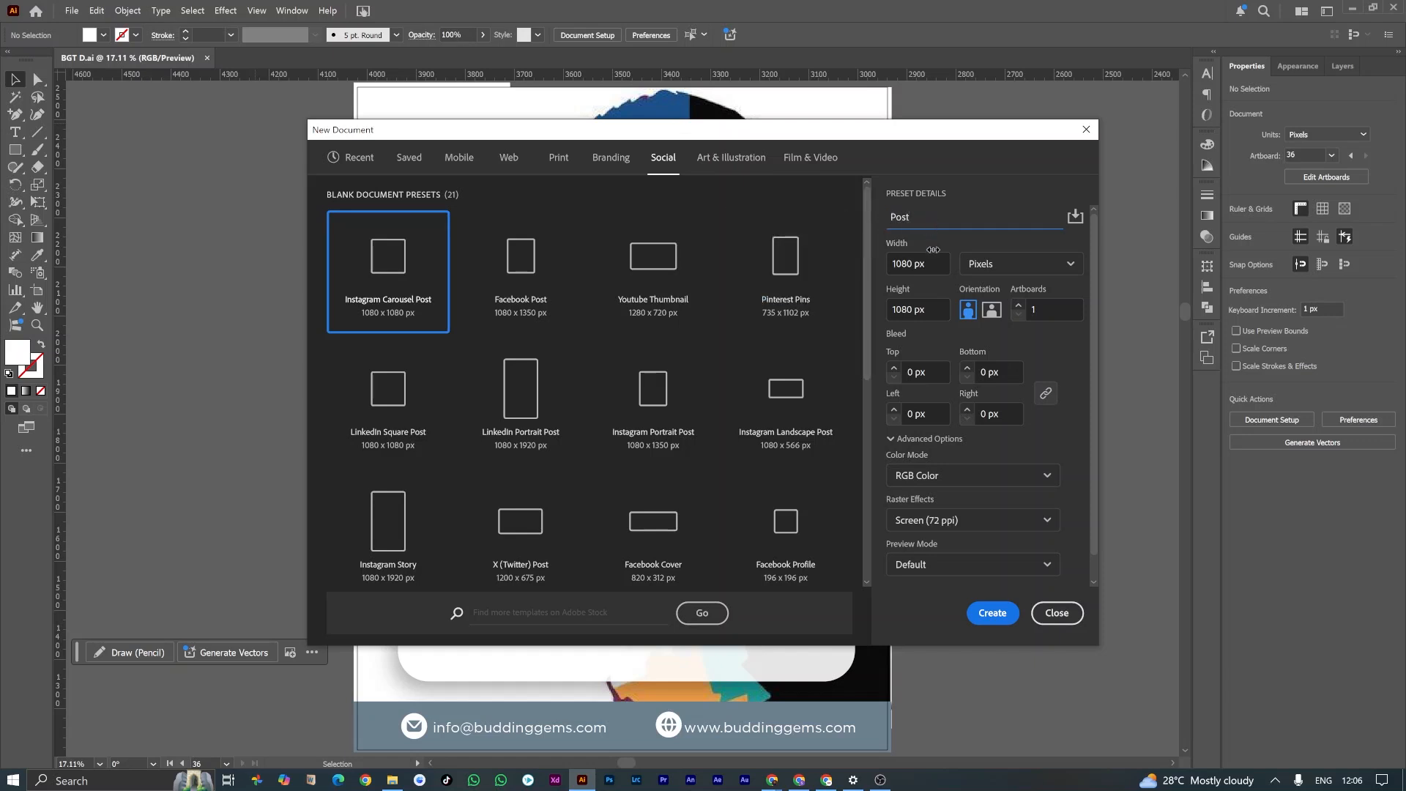
left_click(935, 312)
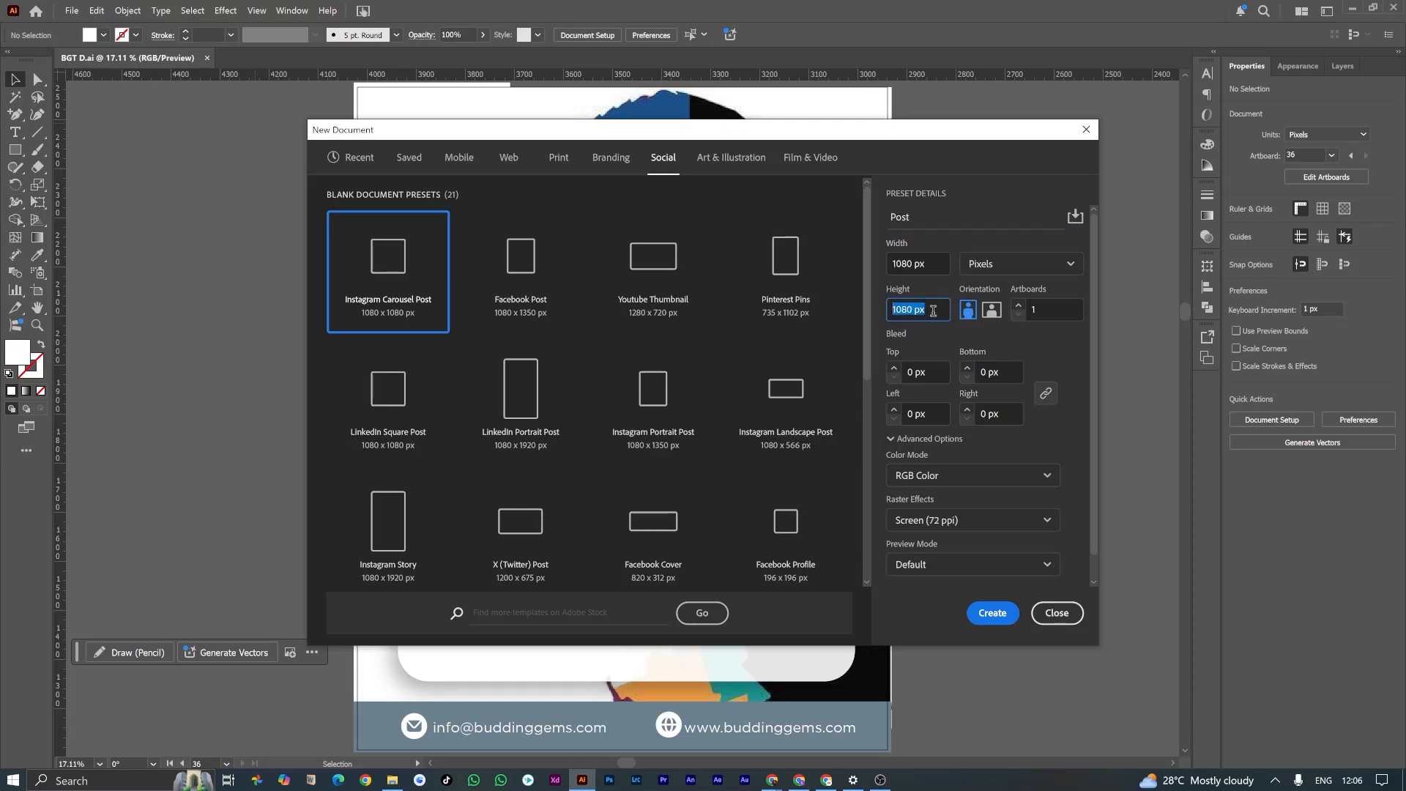
type("1350")
left_click(984, 612)
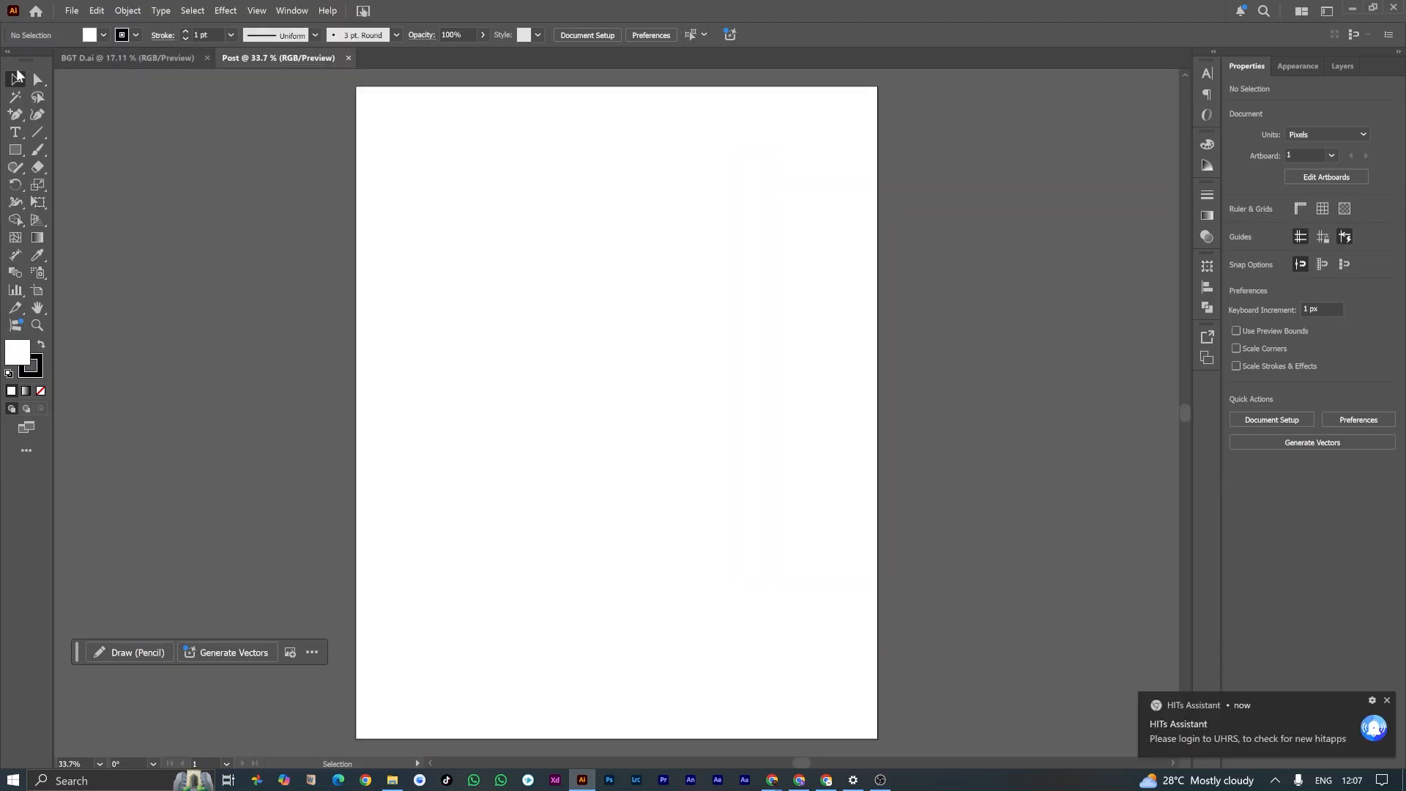
Step: Examine the portrait image and the quote box in the BGT D.ai reference design, and return to the Post document
left_click(145, 57)
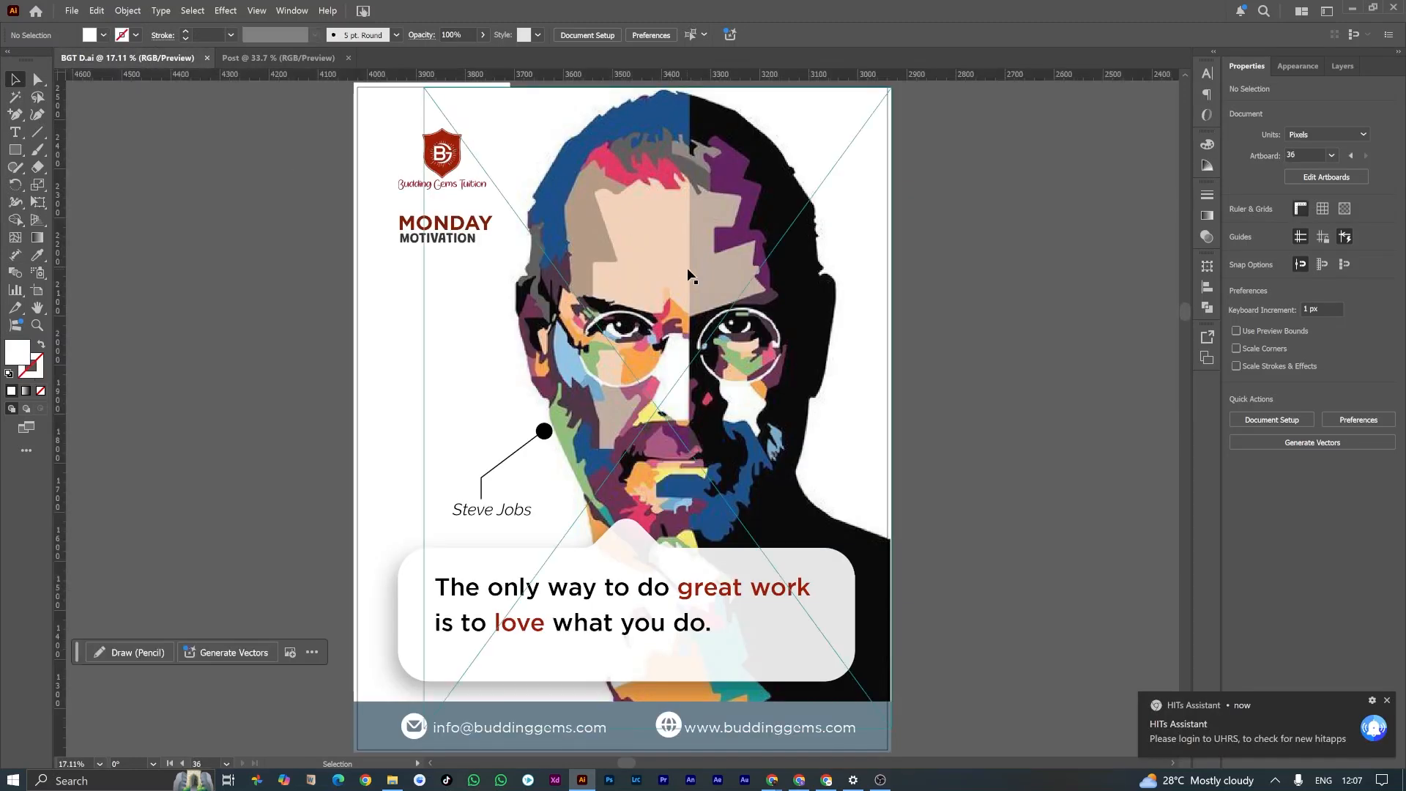
left_click(788, 282)
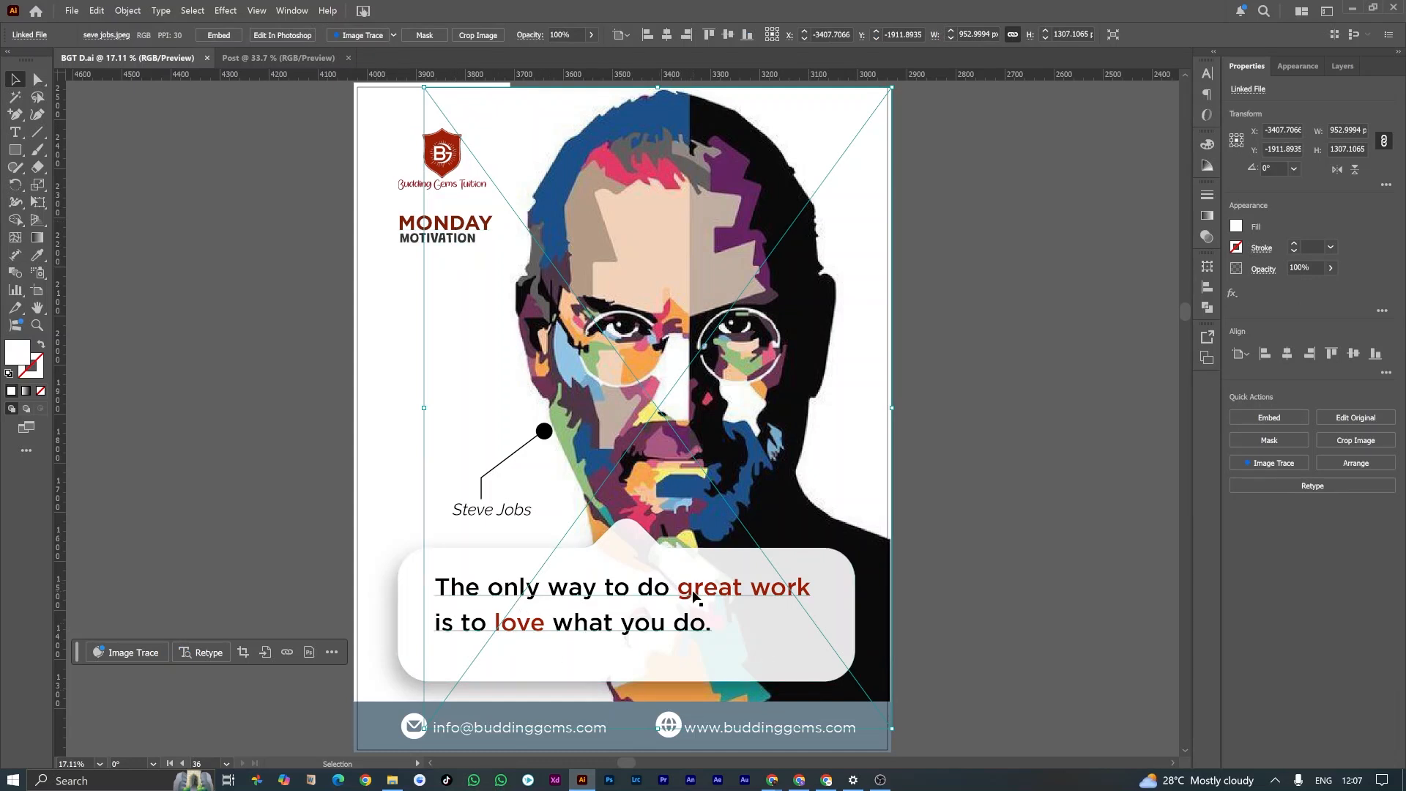
left_click(405, 588)
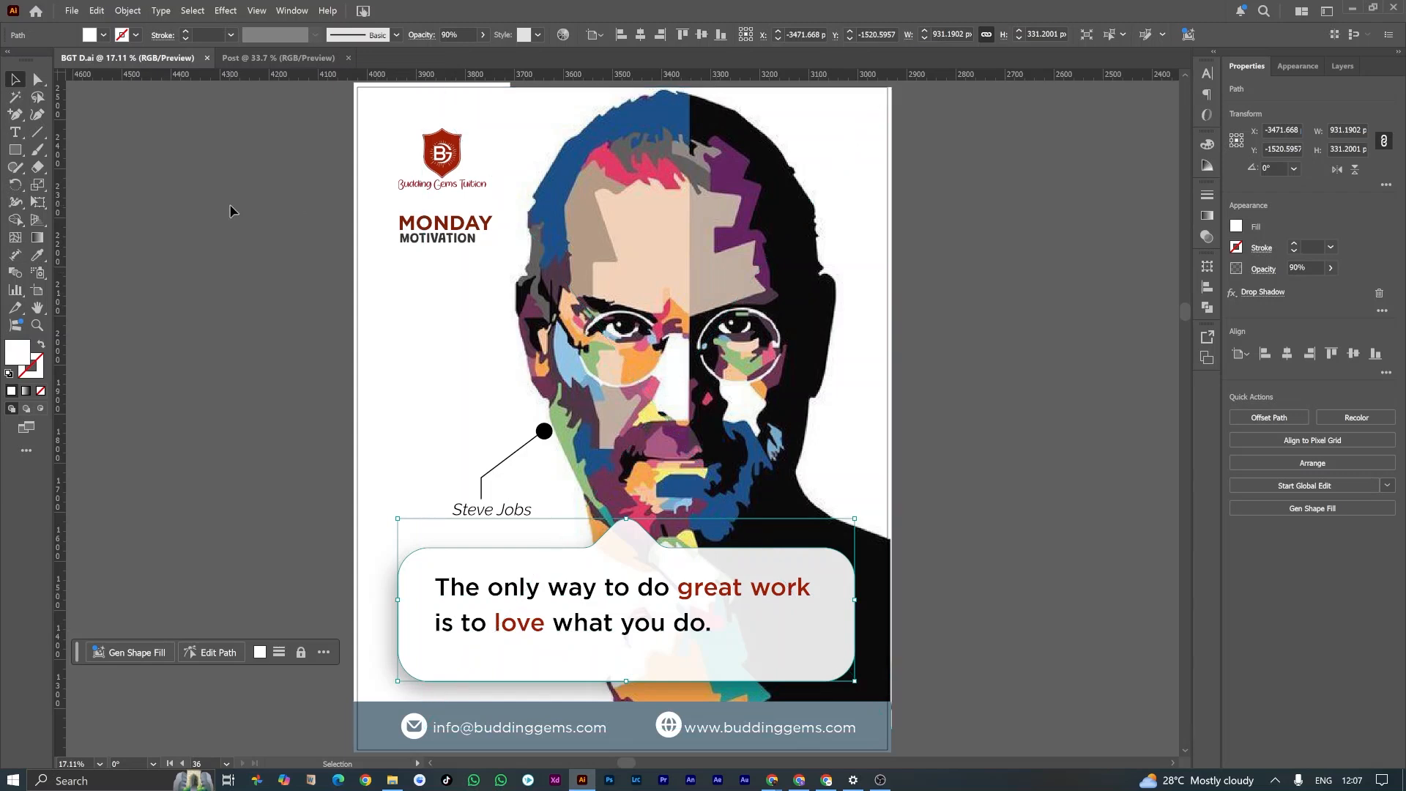
left_click(663, 256)
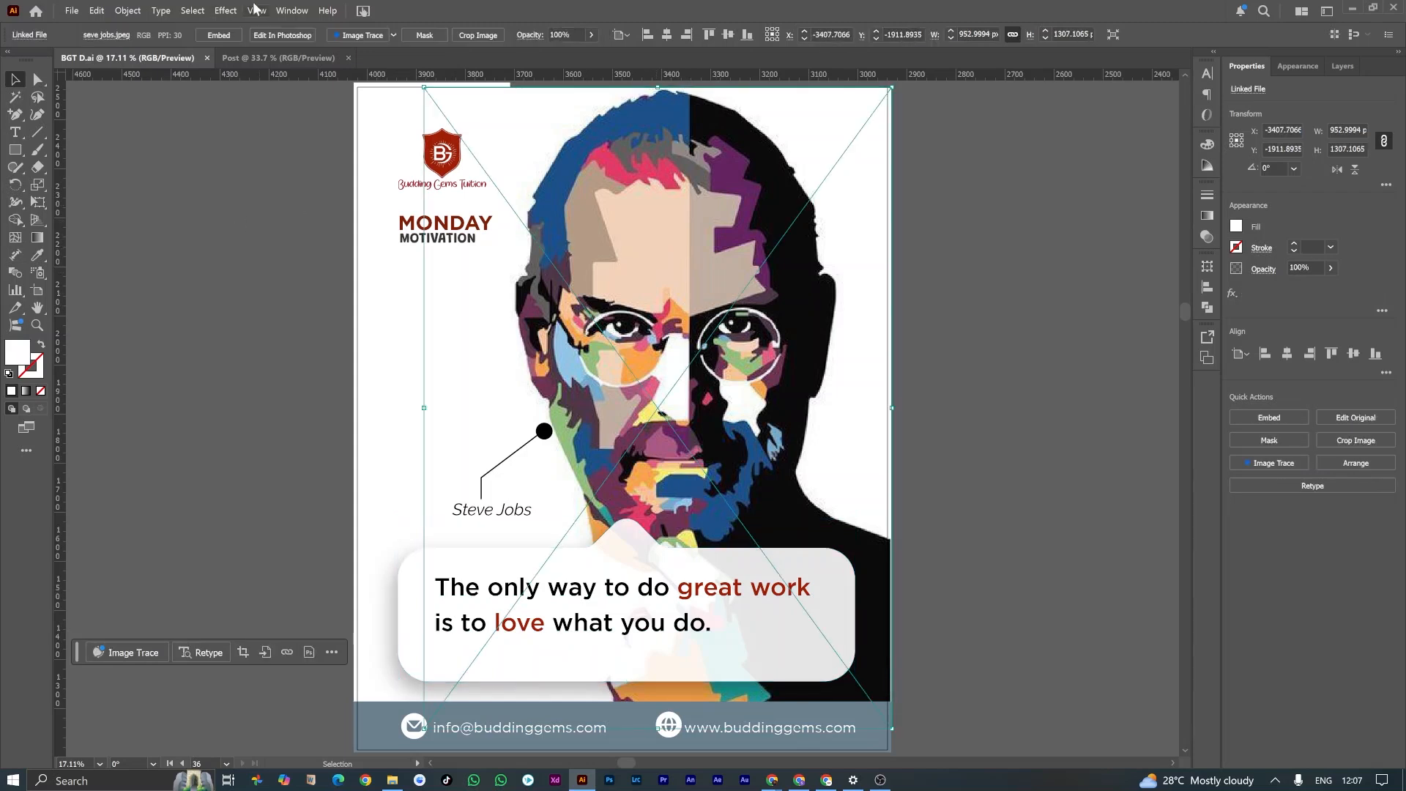
left_click(289, 58)
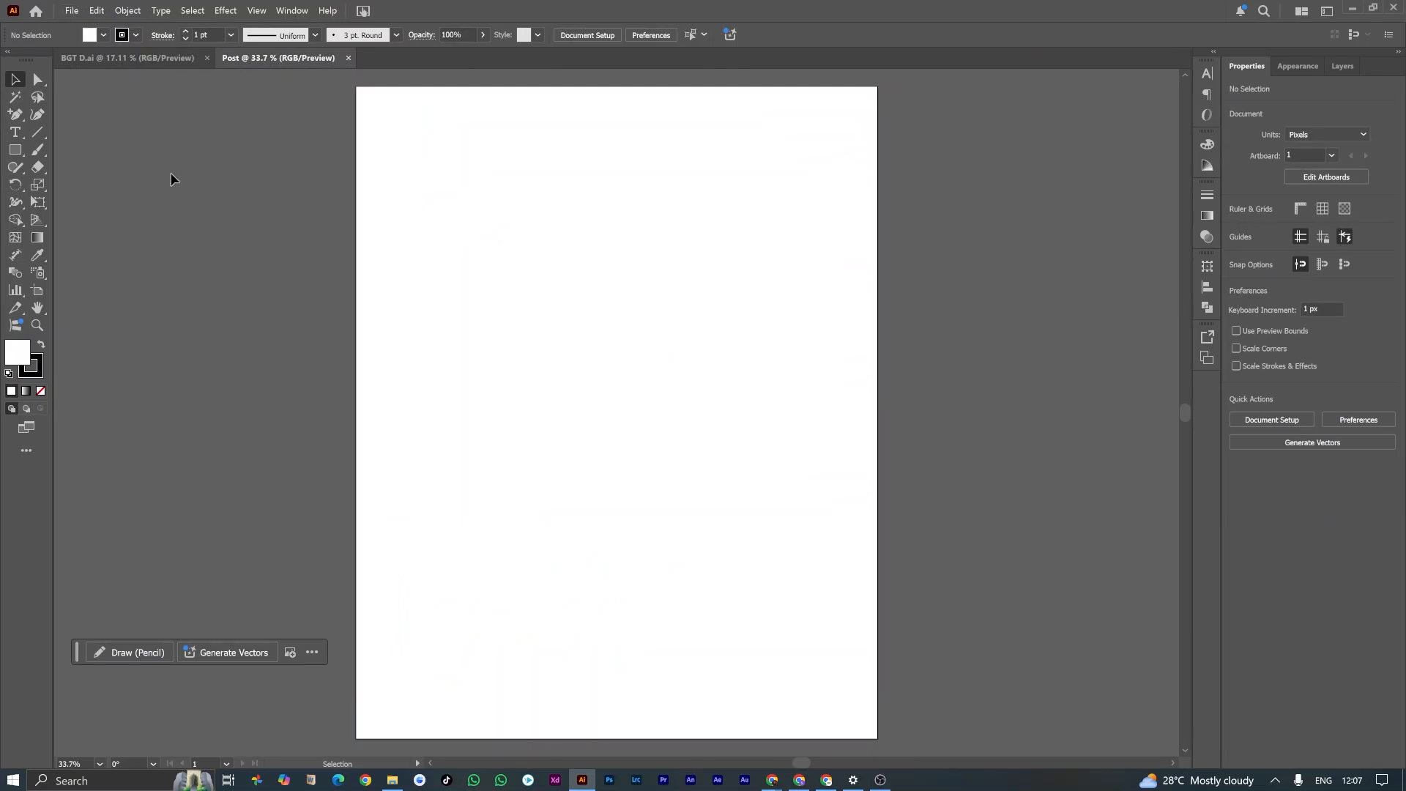
Step: Bring seve jobs.jpeg from the BGT project folder into the Post document, in the artboard's upper-right corner
left_click(391, 780)
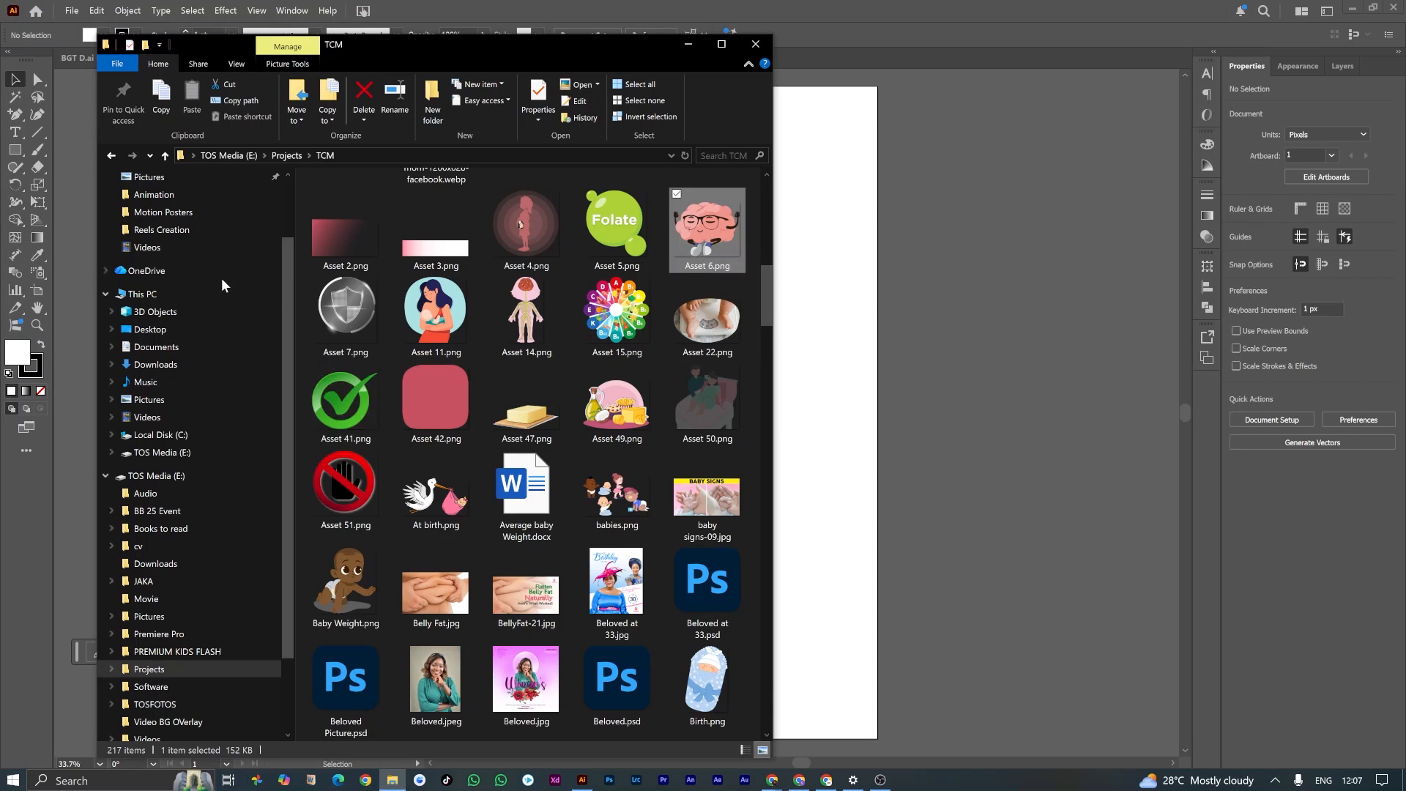
scroll(222, 278, "up", 2)
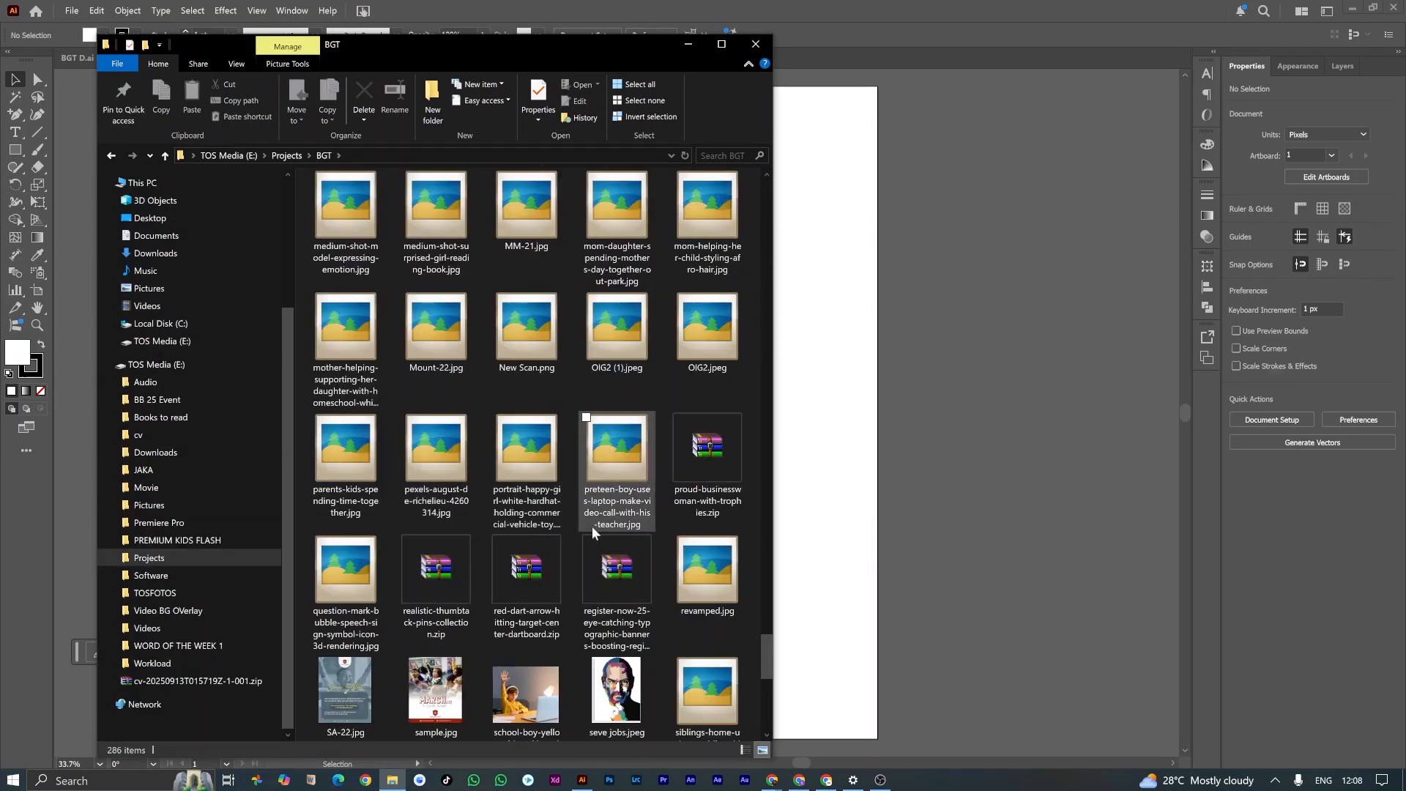
scroll(594, 527, "down", 3)
left_click(615, 414)
left_click_drag(613, 416, 770, 229)
left_click(866, 355)
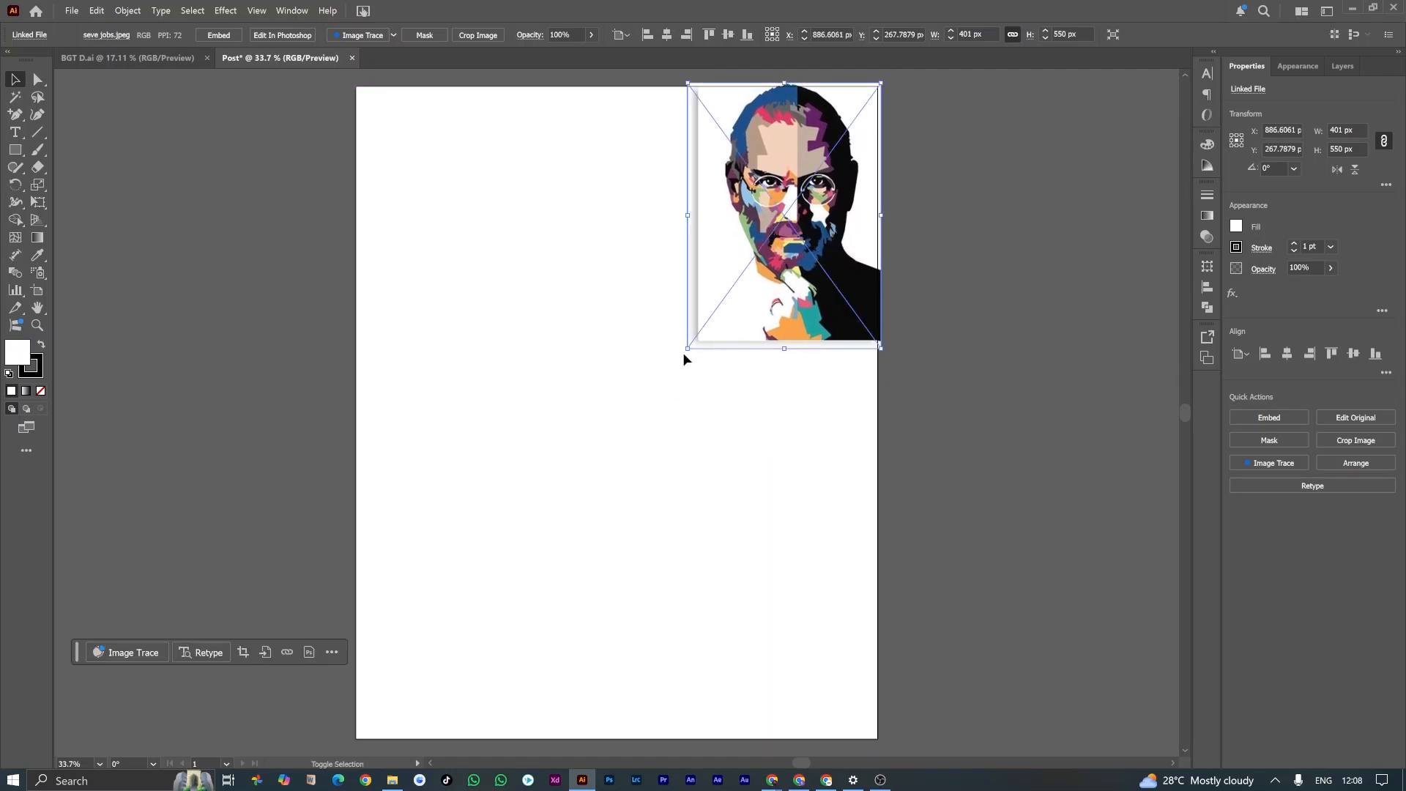
Step: Scale the portrait proportionally to about 1004 × 1378 px, fitting it against the artboard's top and right edges
left_click_drag(685, 348, 389, 688)
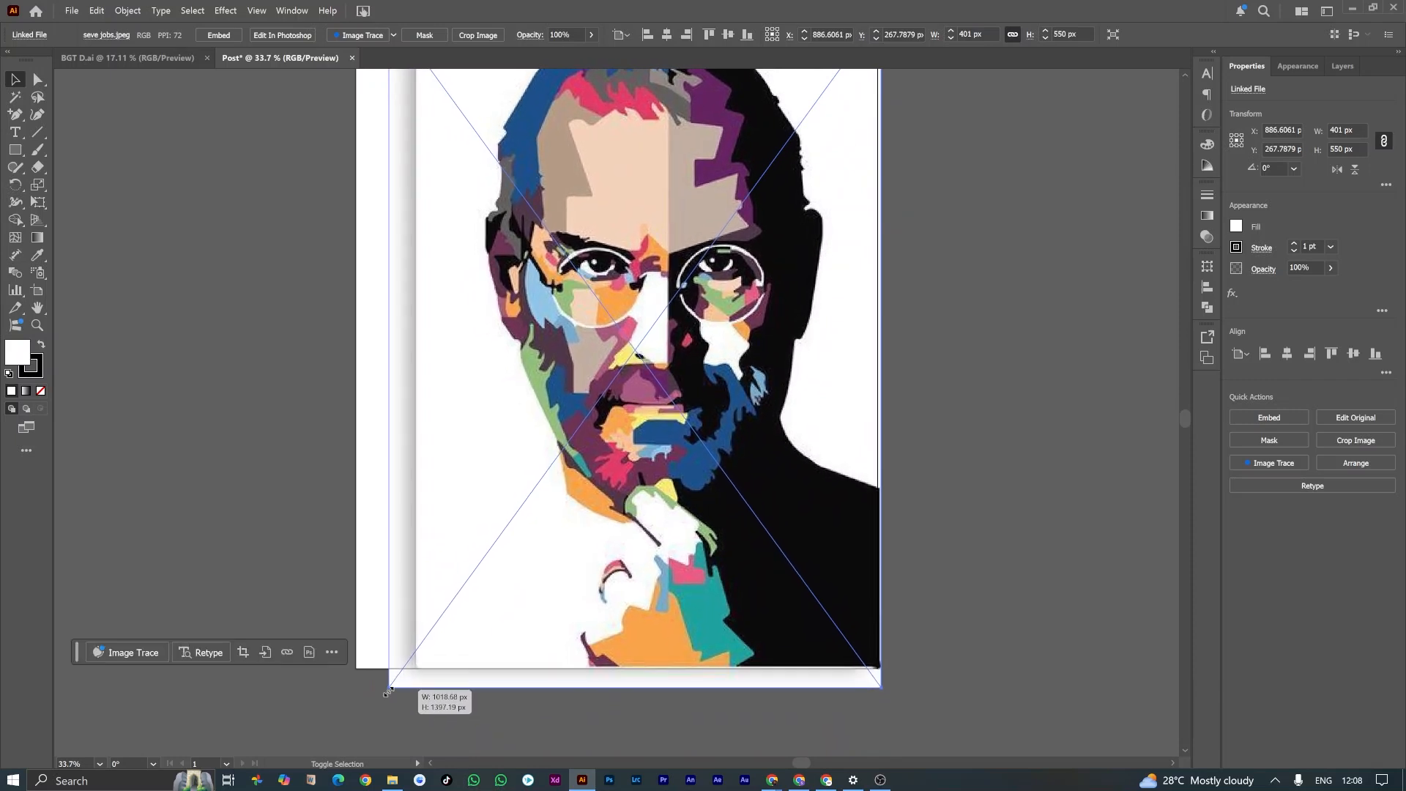
scroll(463, 608, "down", 2)
scroll(436, 627, "up", 2)
left_click_drag(627, 414, 630, 415)
left_click_drag(394, 76, 388, 77)
scroll(390, 674, "down", 1)
left_click_drag(391, 690, 394, 683)
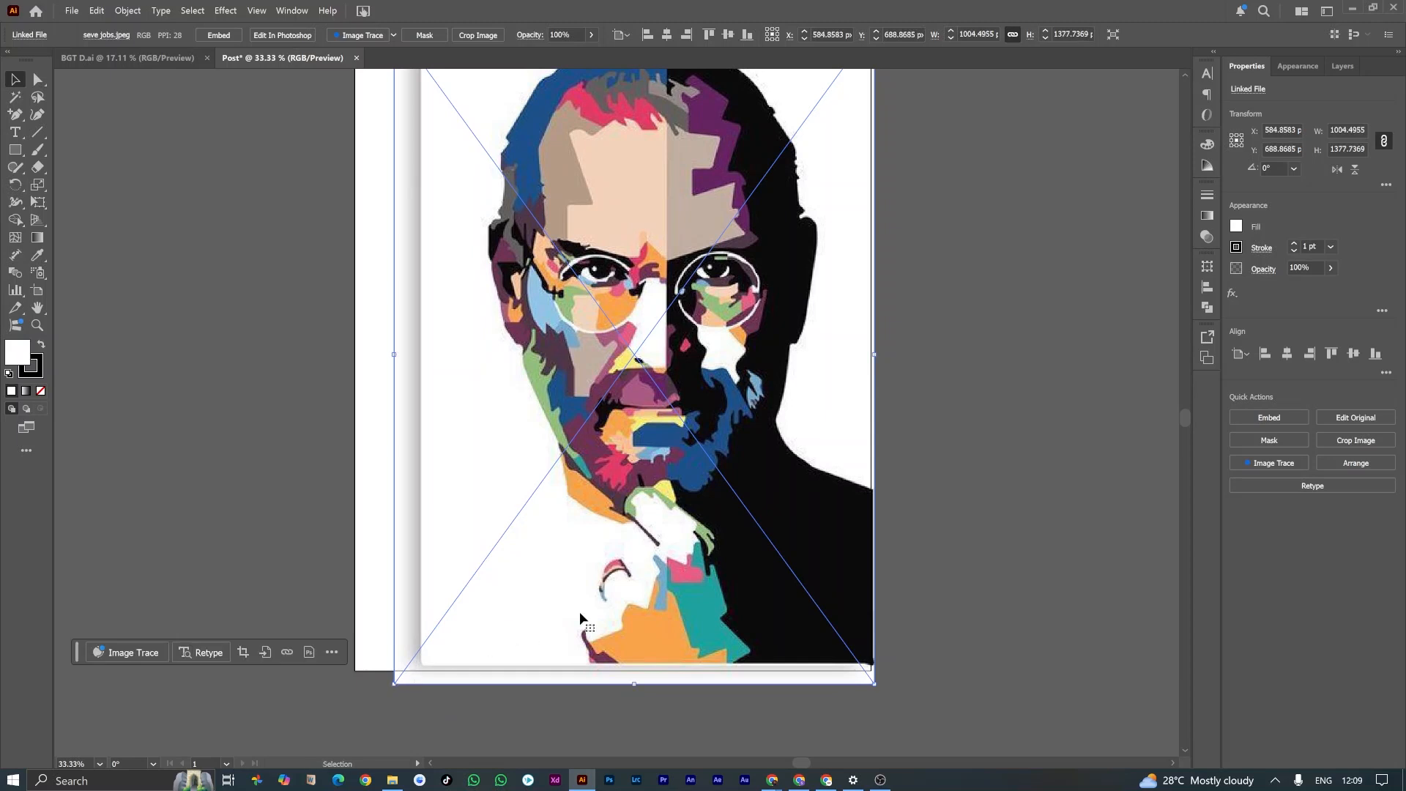
Step: Compare the enlarged portrait's placement in Post with the portrait in the BGT D.ai reference design
left_click(161, 56)
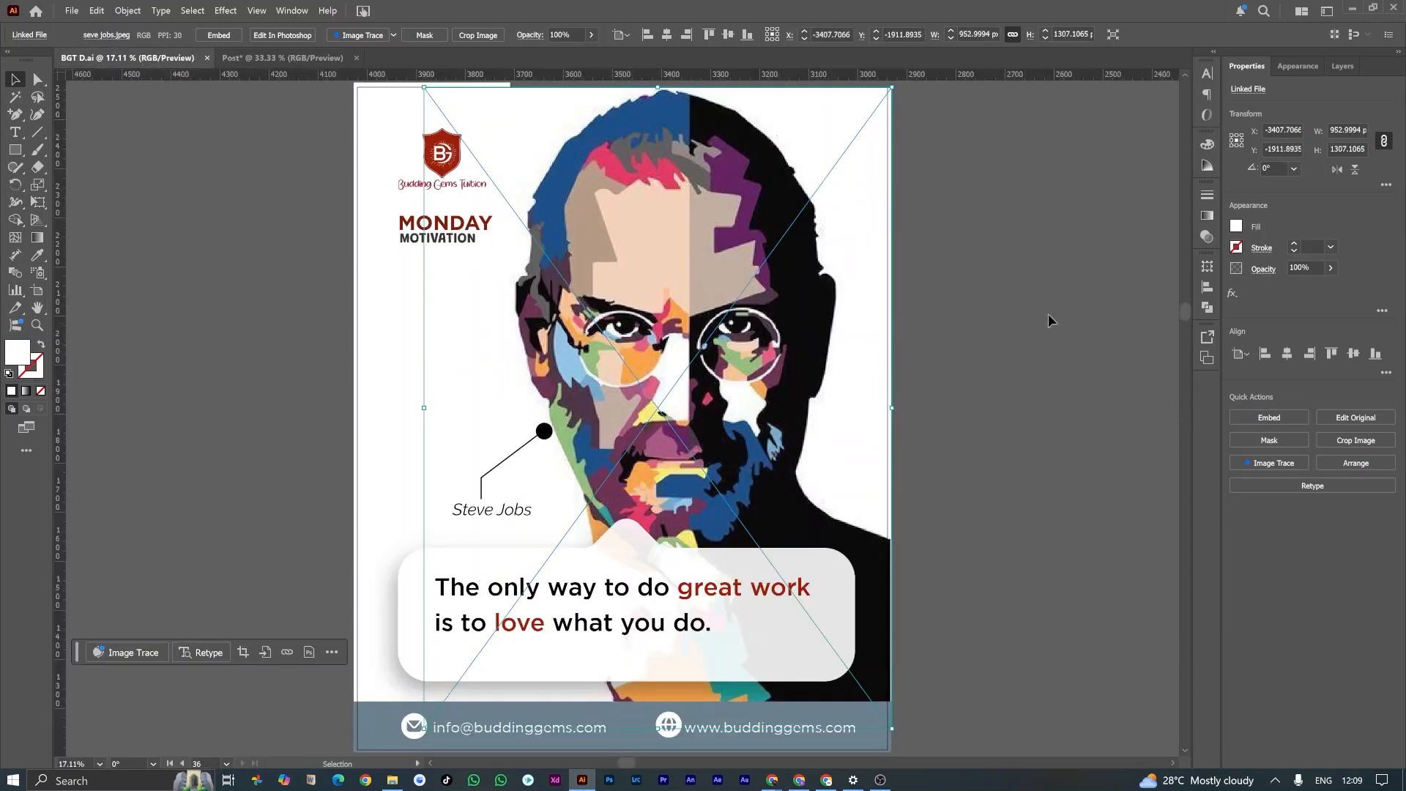
left_click(926, 337)
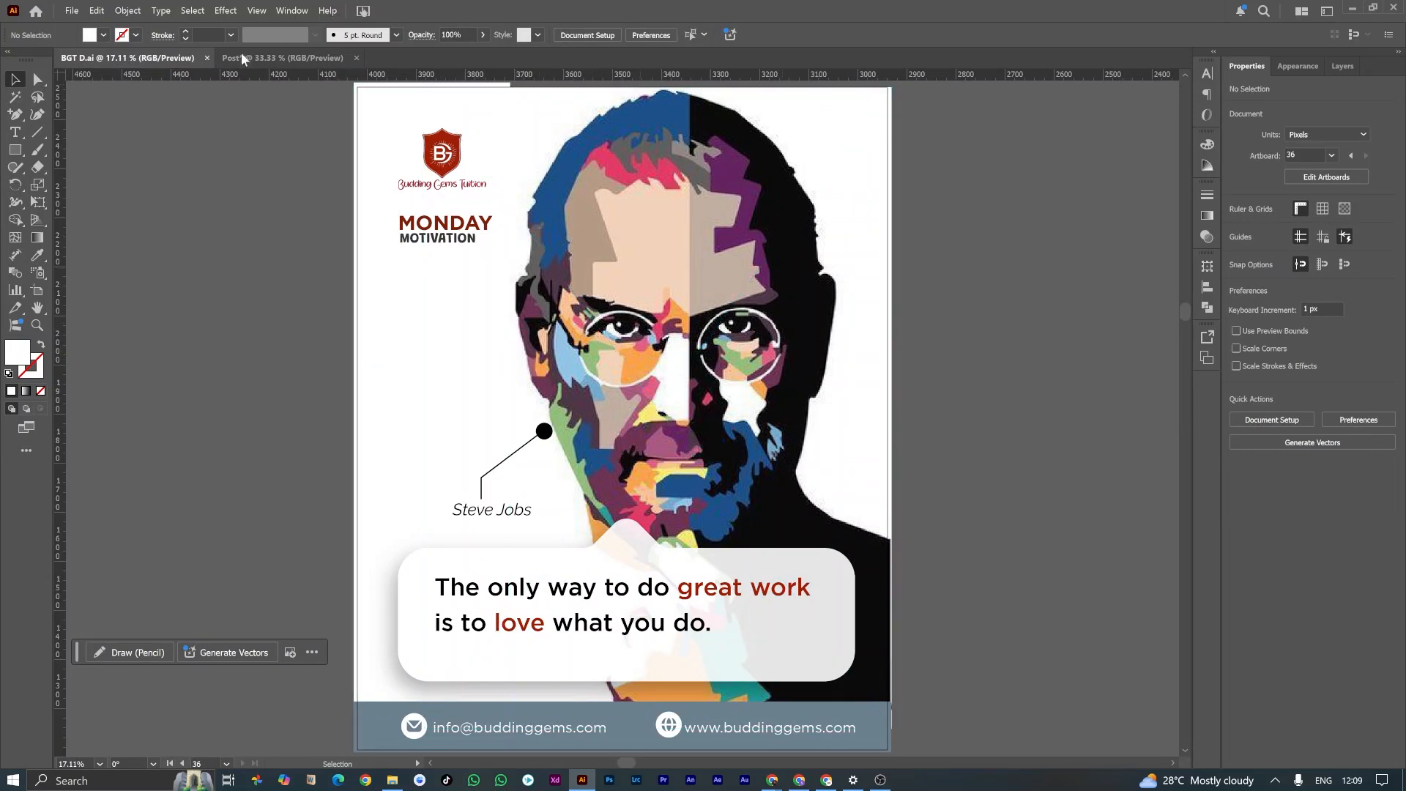
left_click(260, 62)
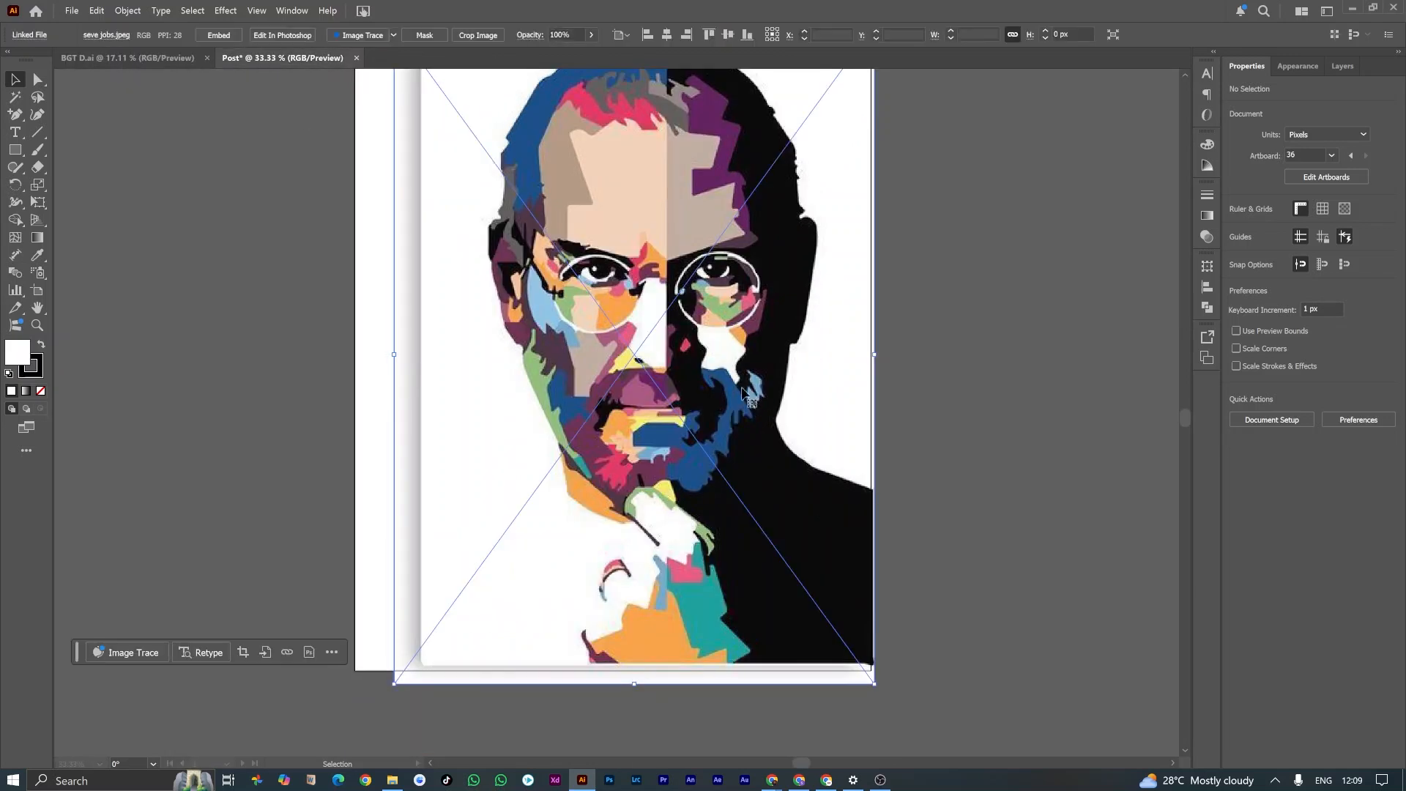
left_click(689, 355)
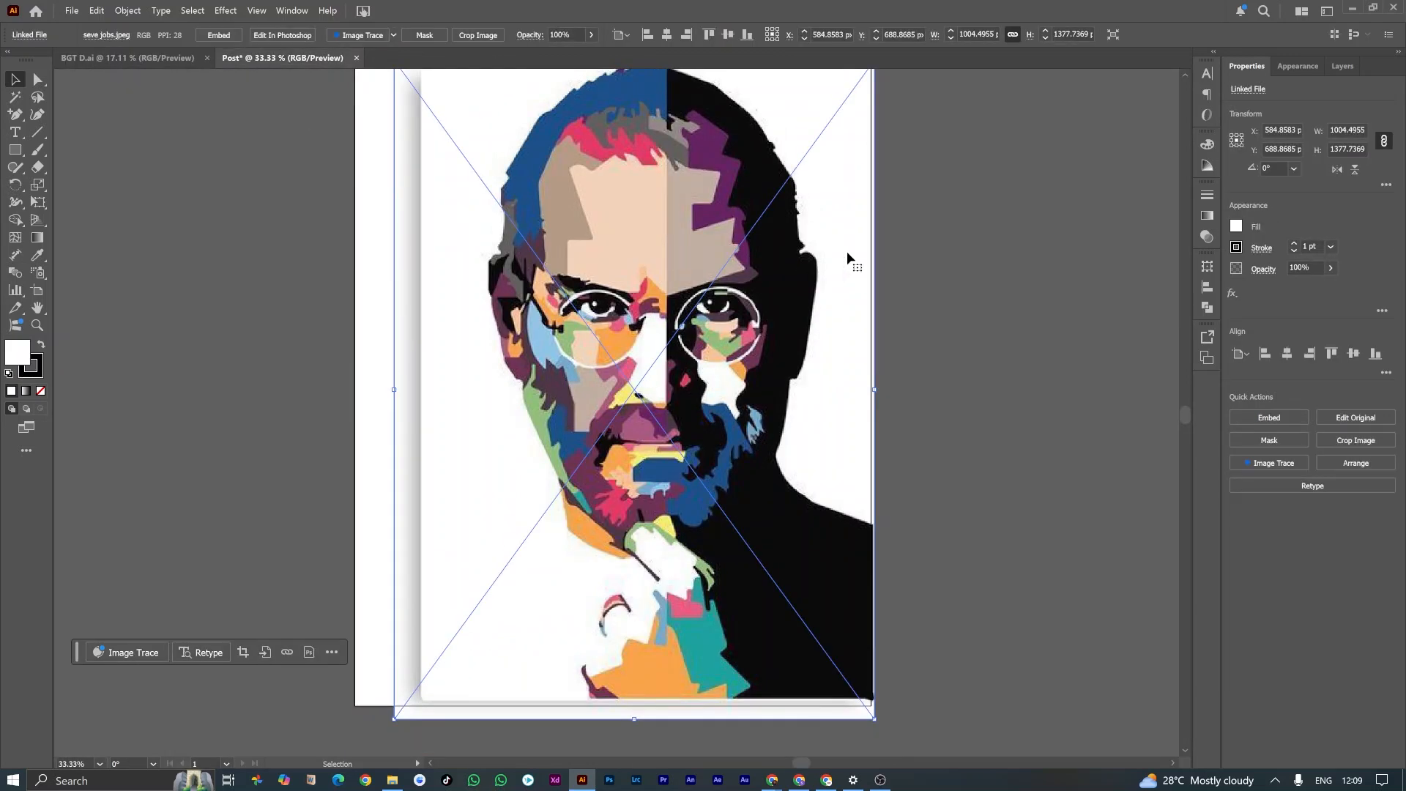
scroll(847, 252, "up", 1)
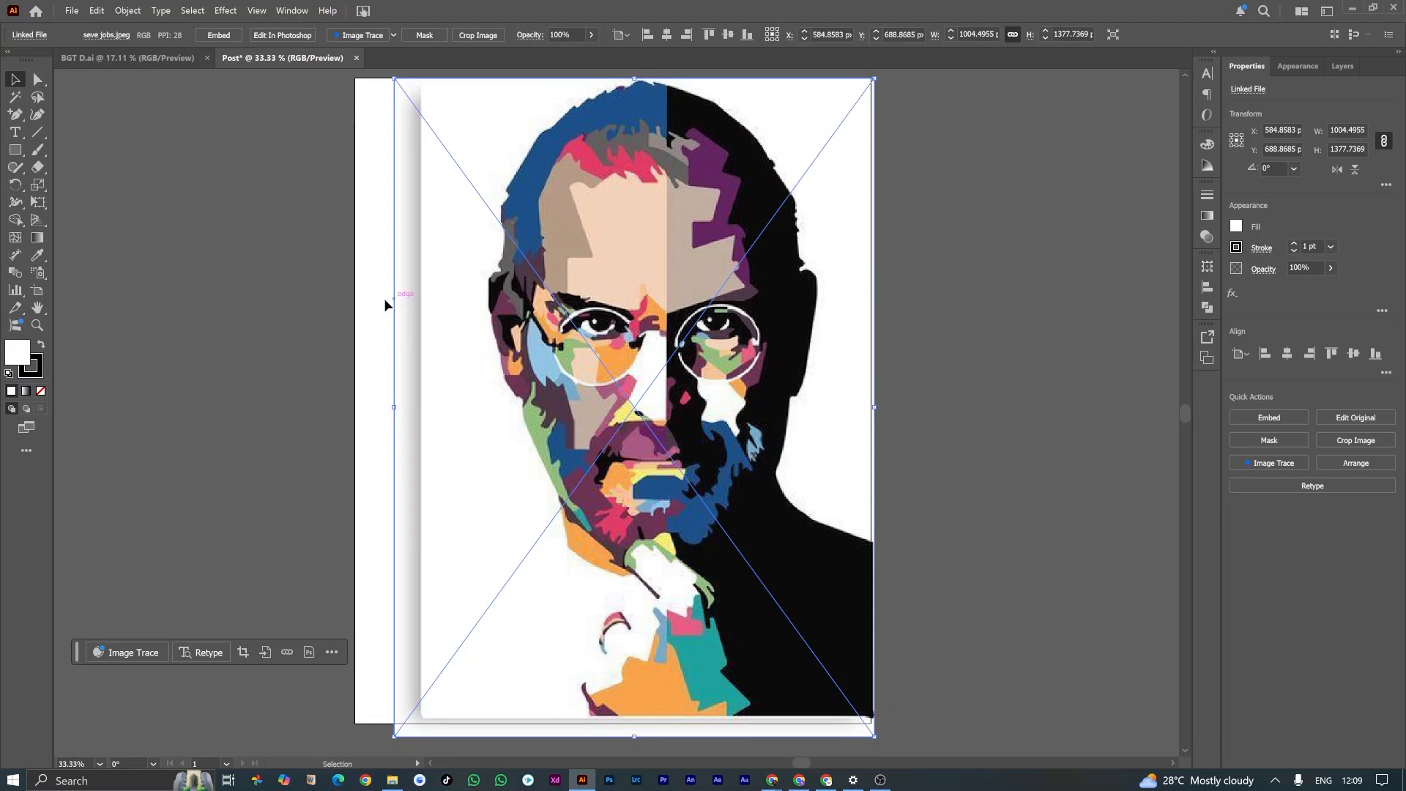
Step: Draw a white rectangle about 256 × 1396 px over the artboard's left strip and the image's shadowed edge, and remove its stroke
left_click(145, 176)
left_click(14, 151)
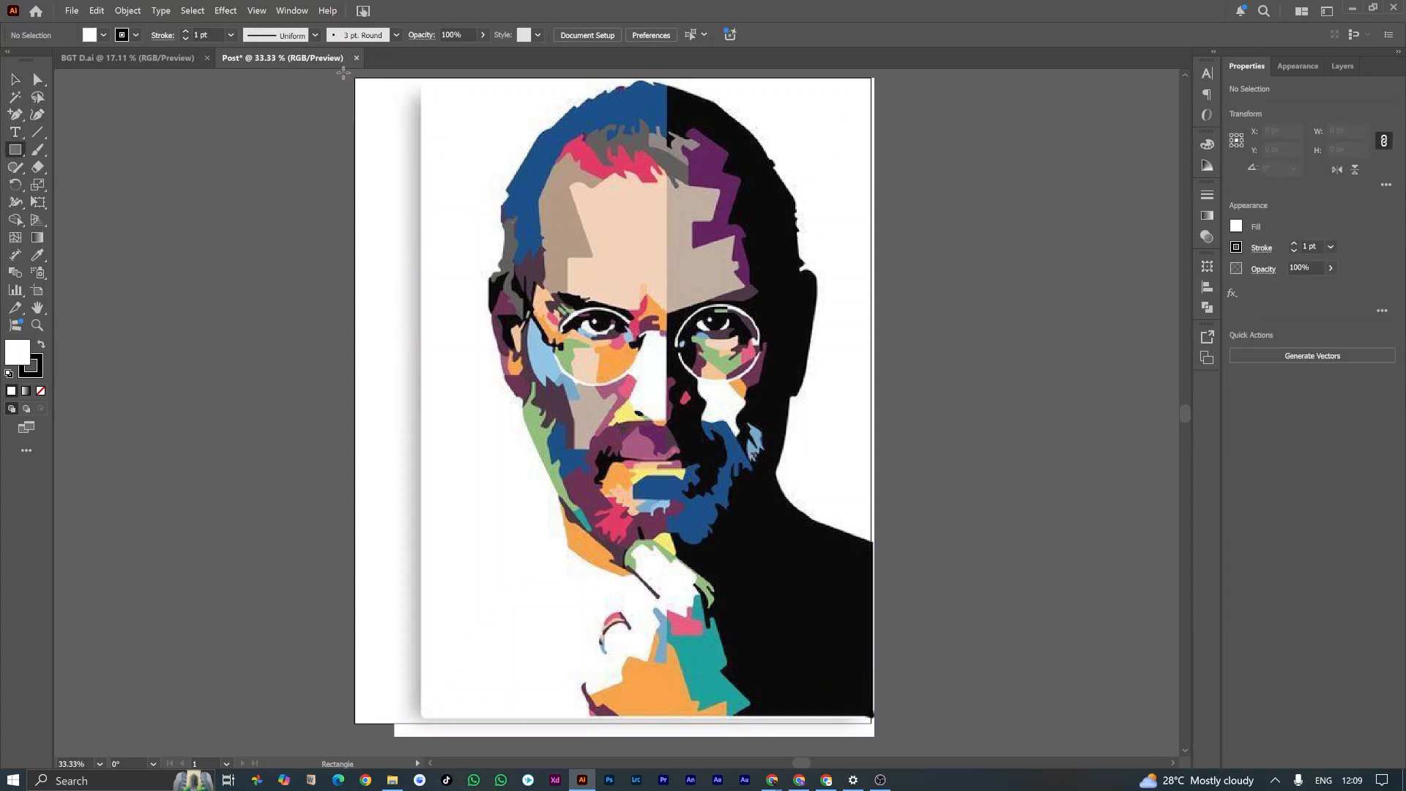
left_click_drag(343, 73, 465, 739)
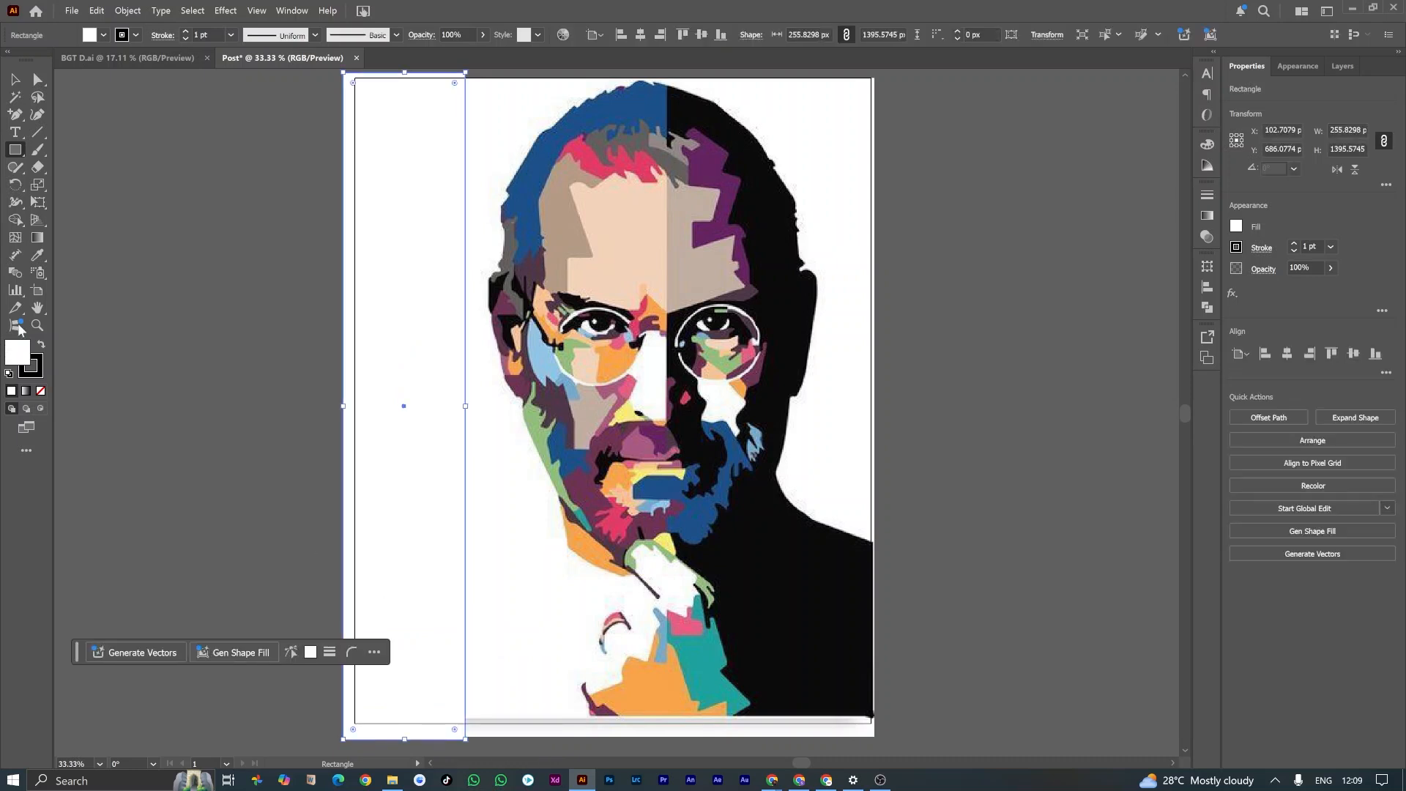
left_click(42, 368)
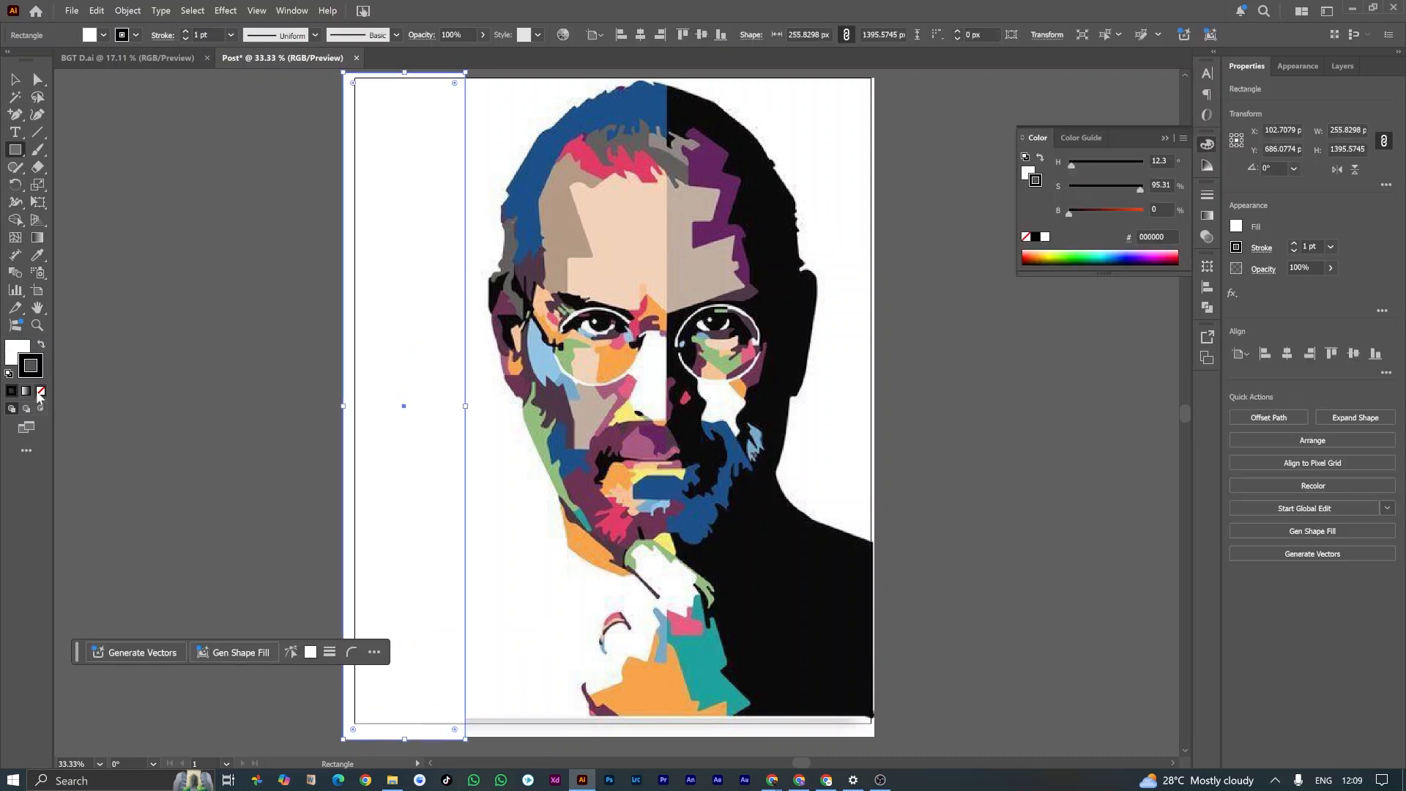
left_click(41, 391)
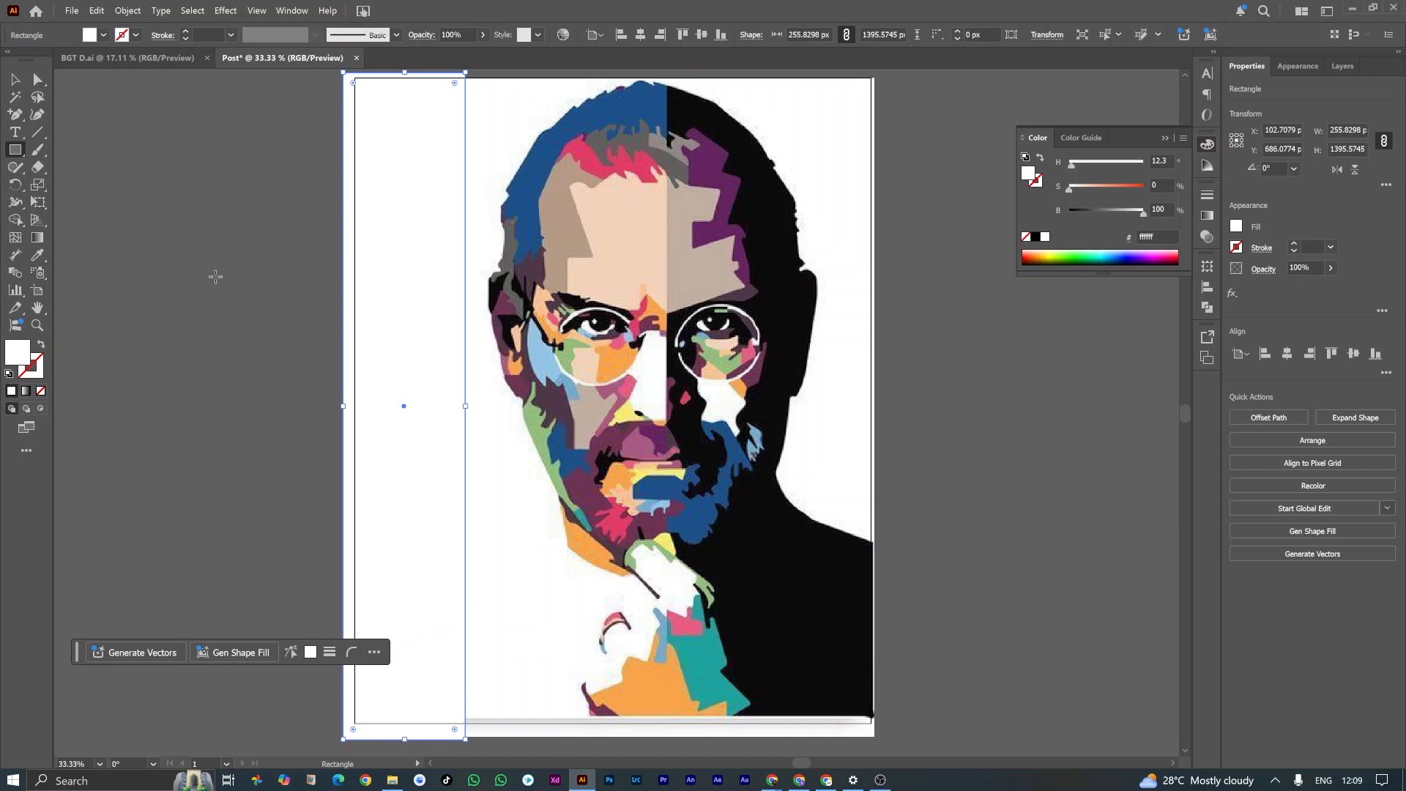
left_click(300, 292)
left_click(738, 417)
left_click(37, 255)
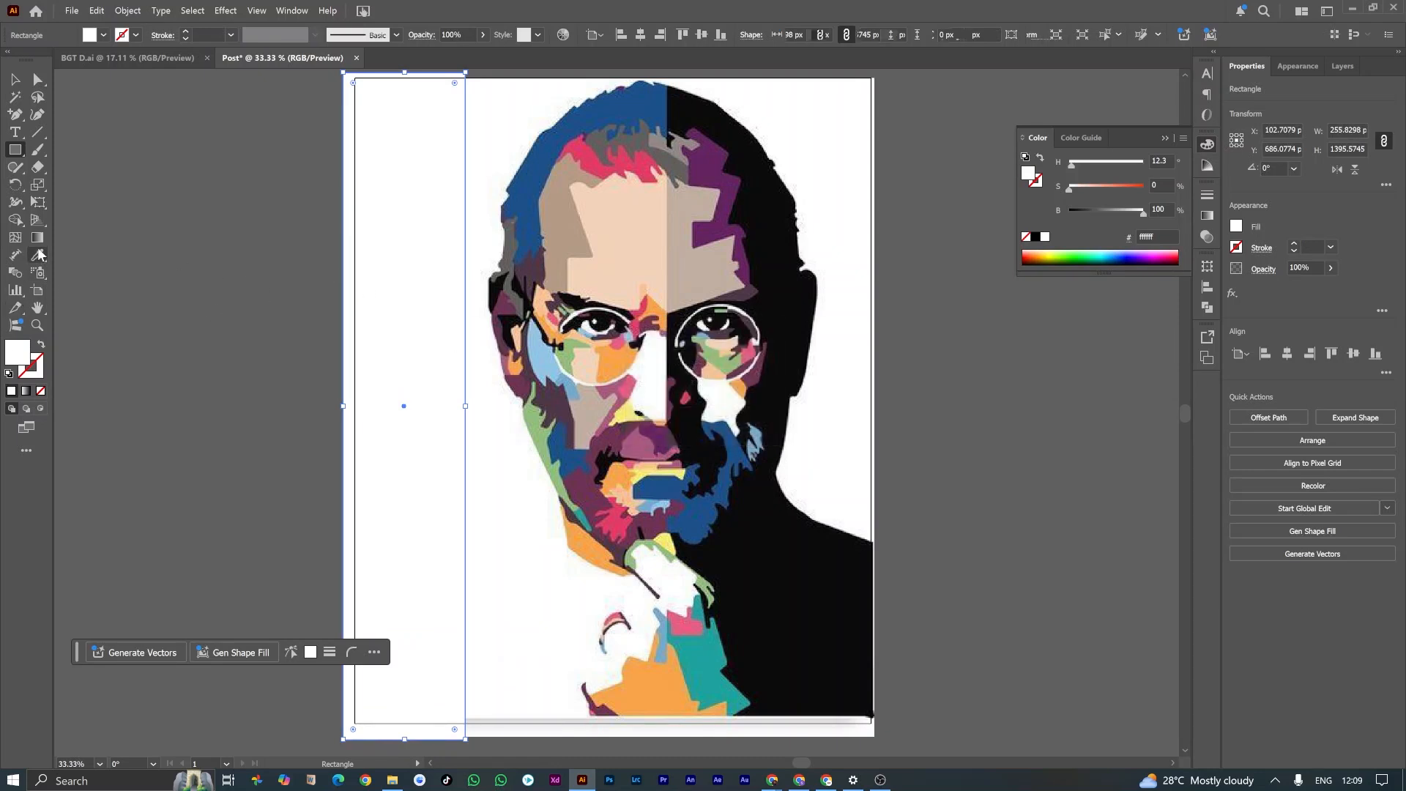
left_click(15, 79)
left_click(257, 214)
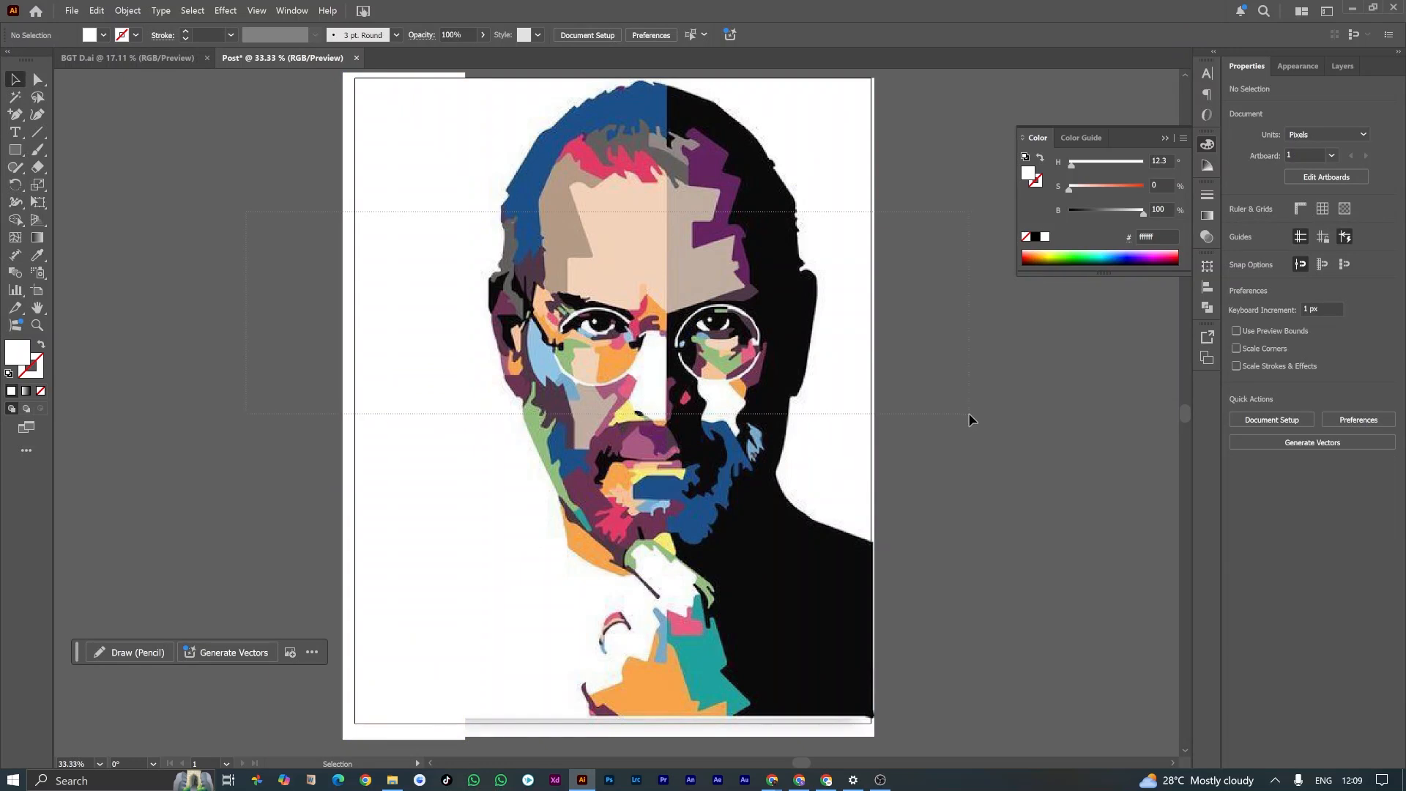
key("ctrl+a")
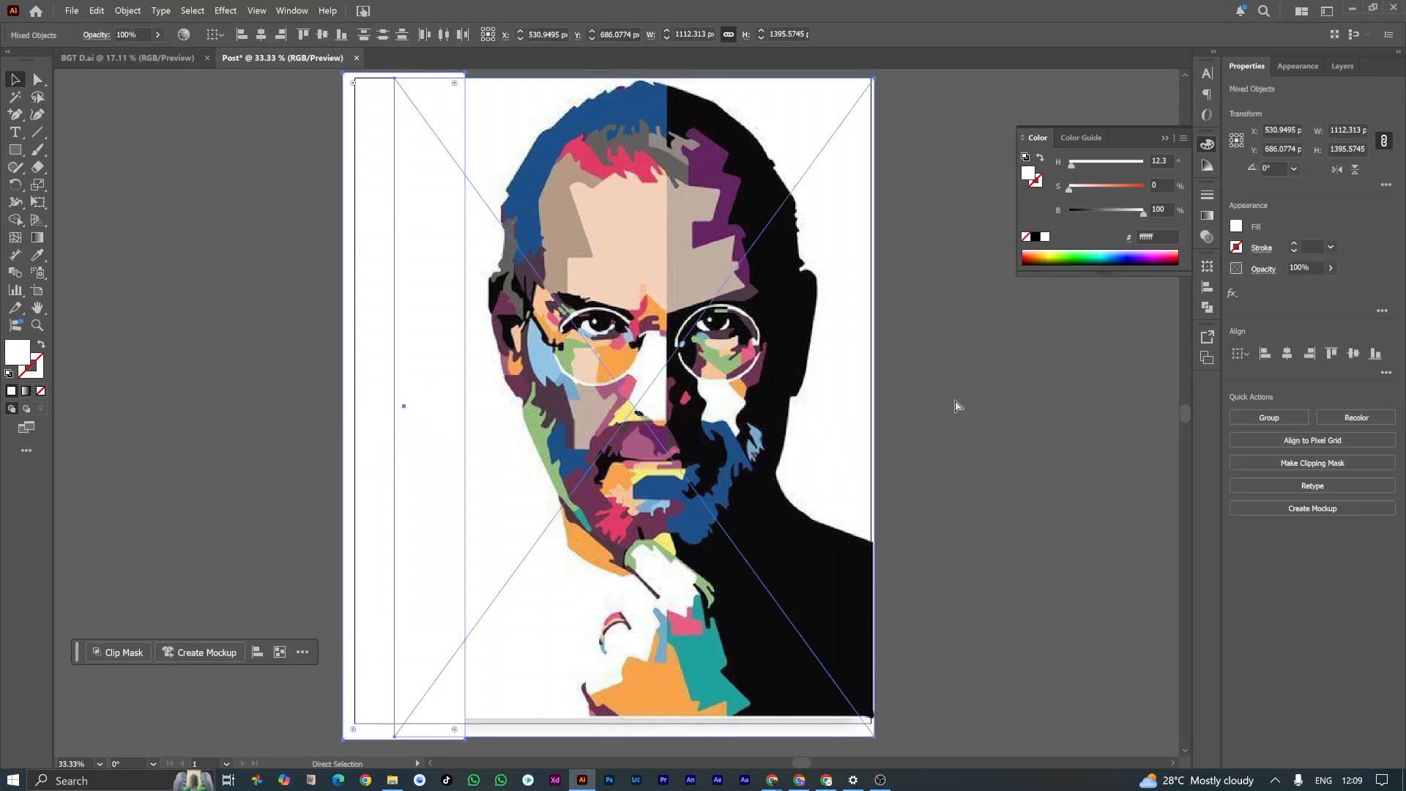
left_click(955, 406)
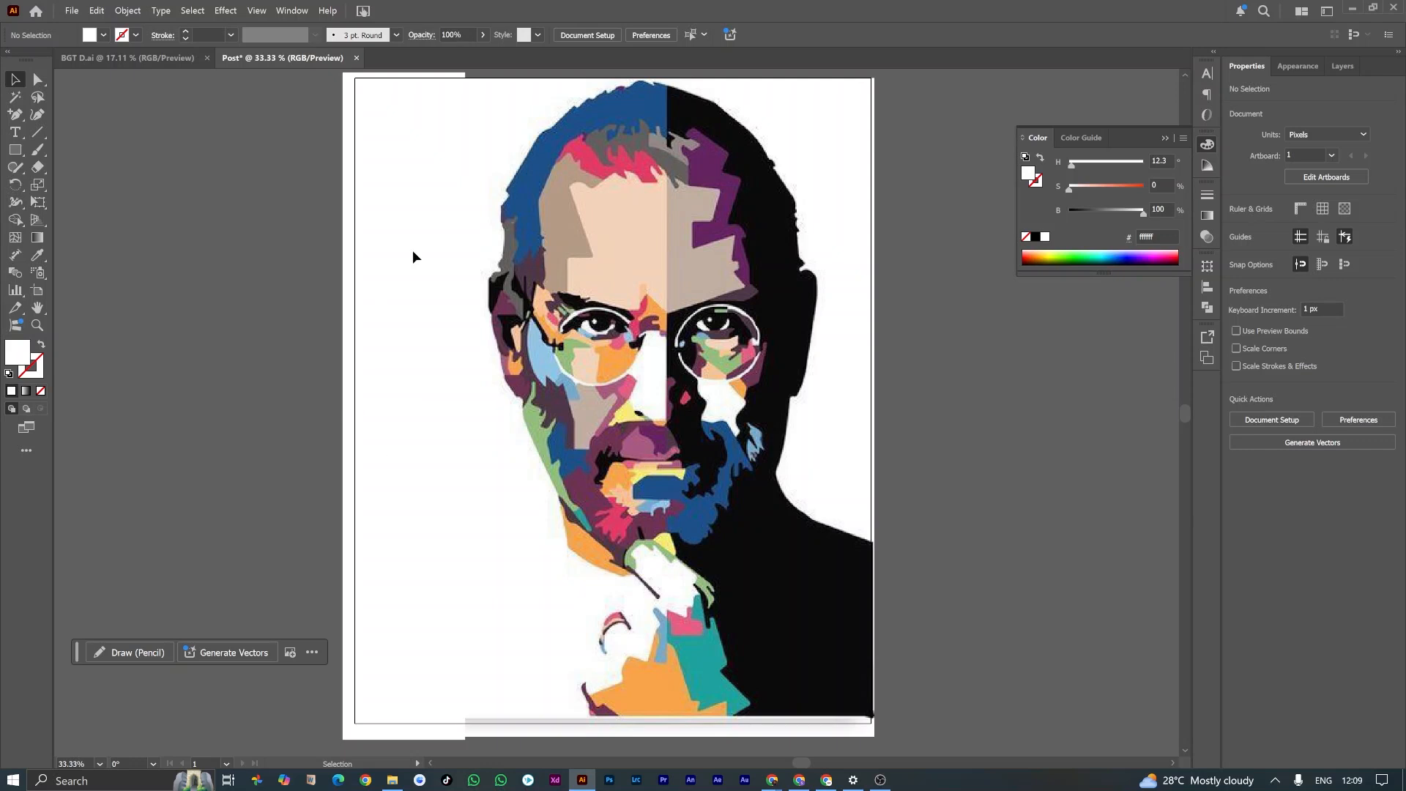
Step: Check the BGT D.ai reference, and place the Budding Gems Tuition logo PNG from the BGT project folder over the Post artboard's upper-left area
left_click(129, 59)
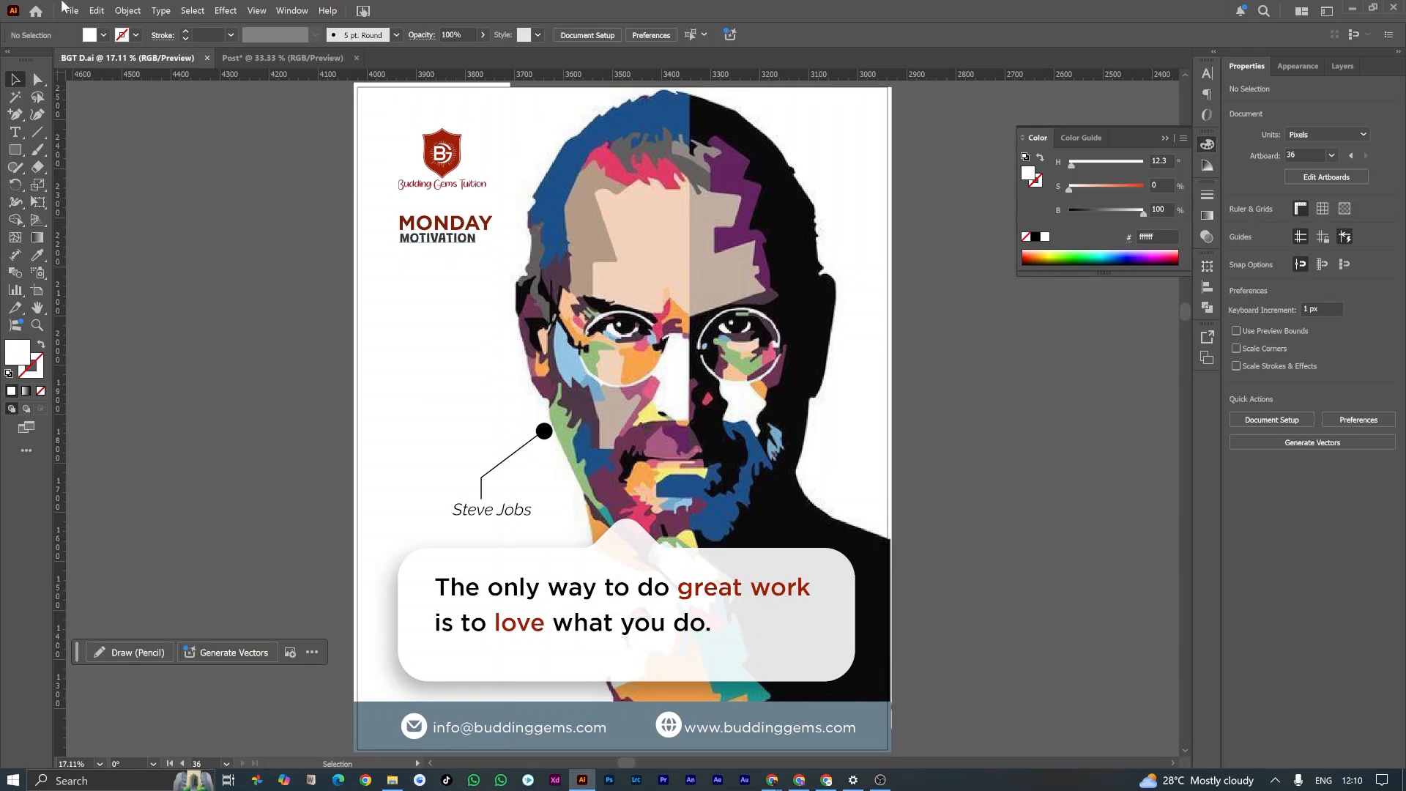
left_click(256, 58)
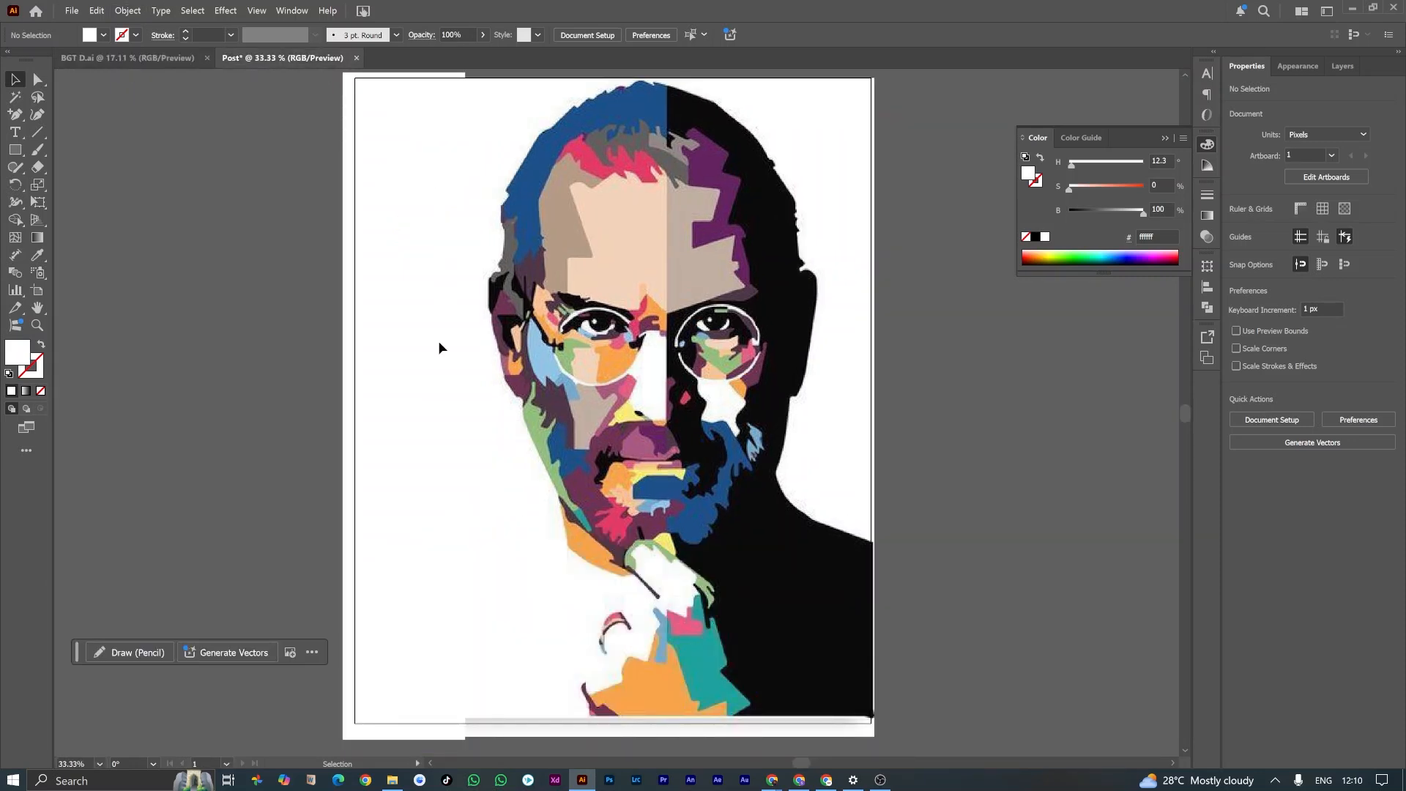
left_click(393, 780)
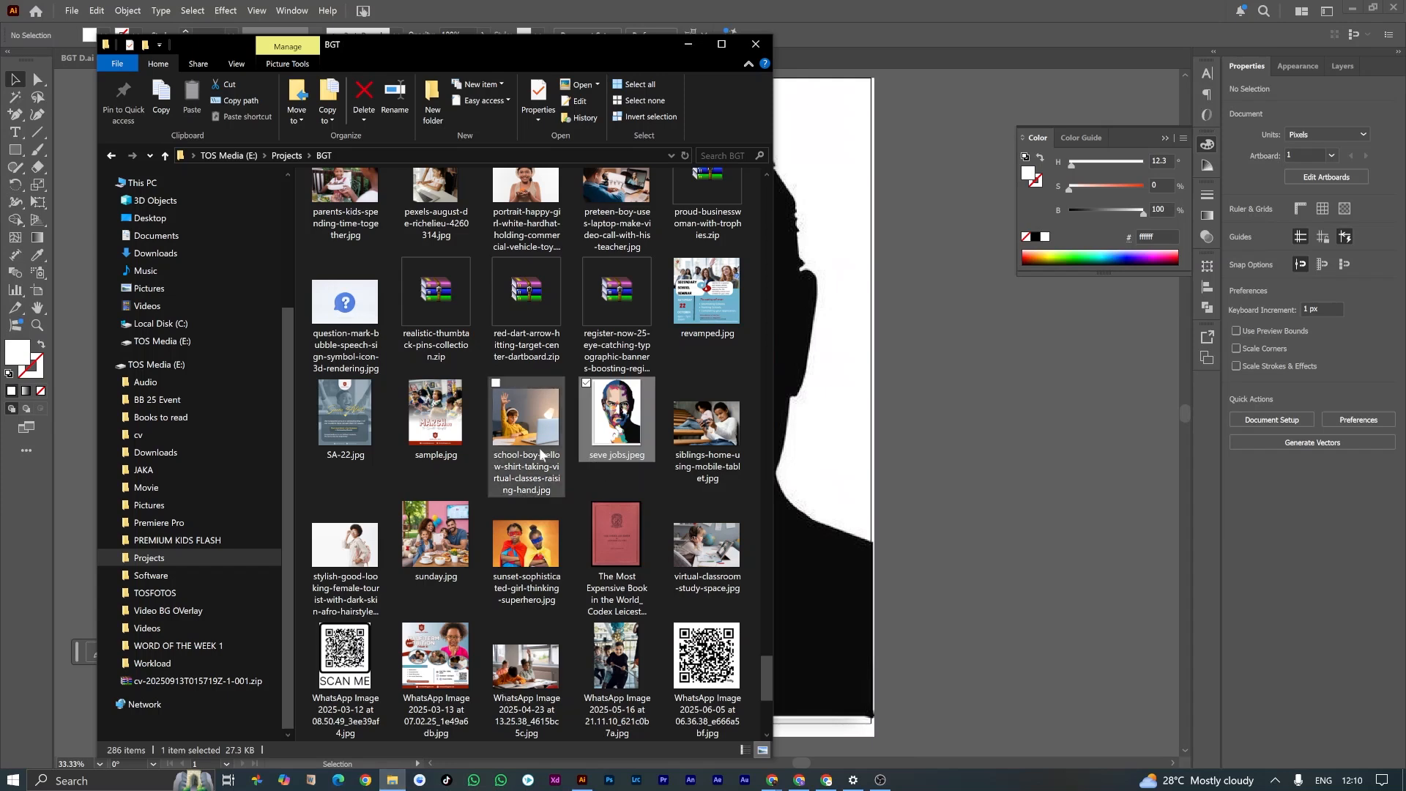
scroll(541, 454, "up", 15)
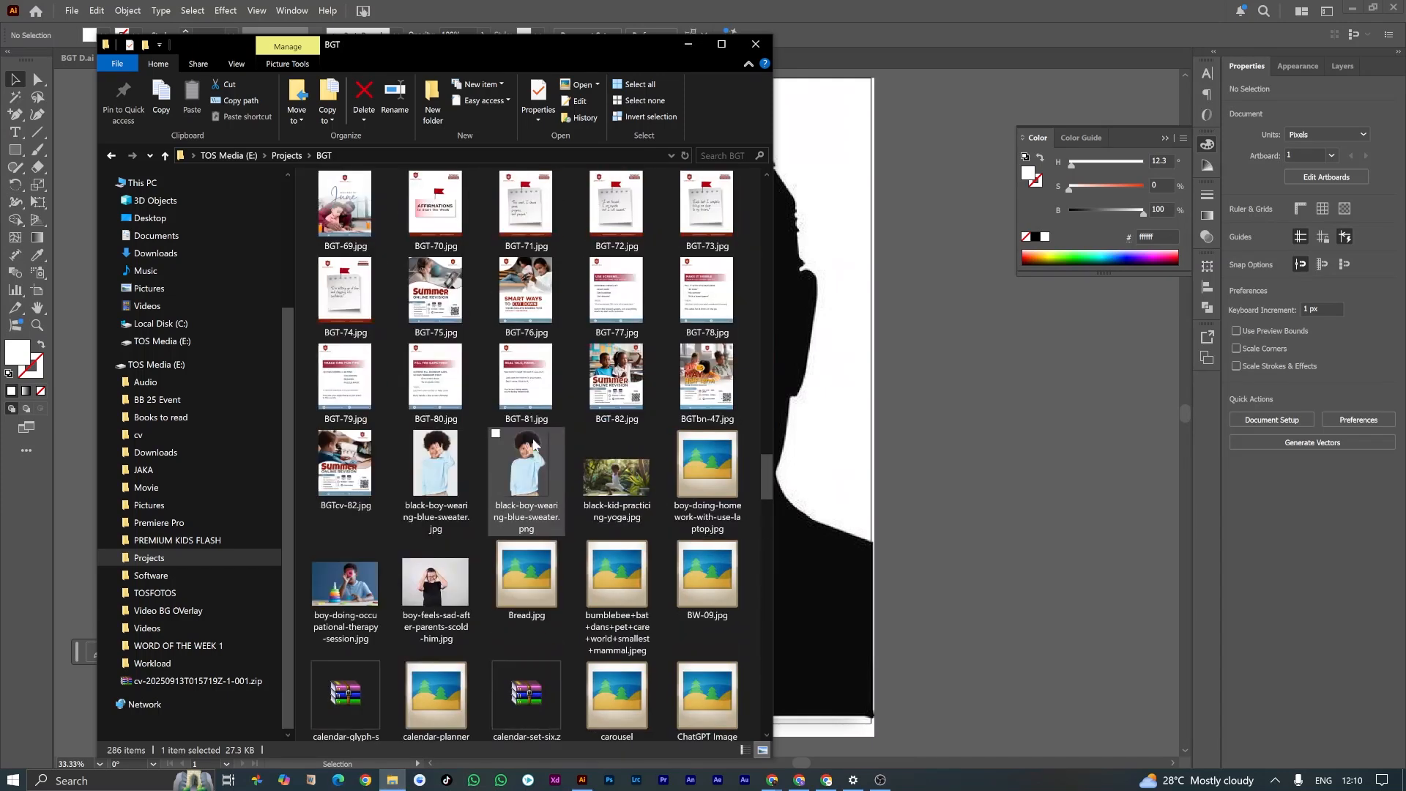
scroll(534, 443, "up", 10)
scroll(539, 445, "up", 10)
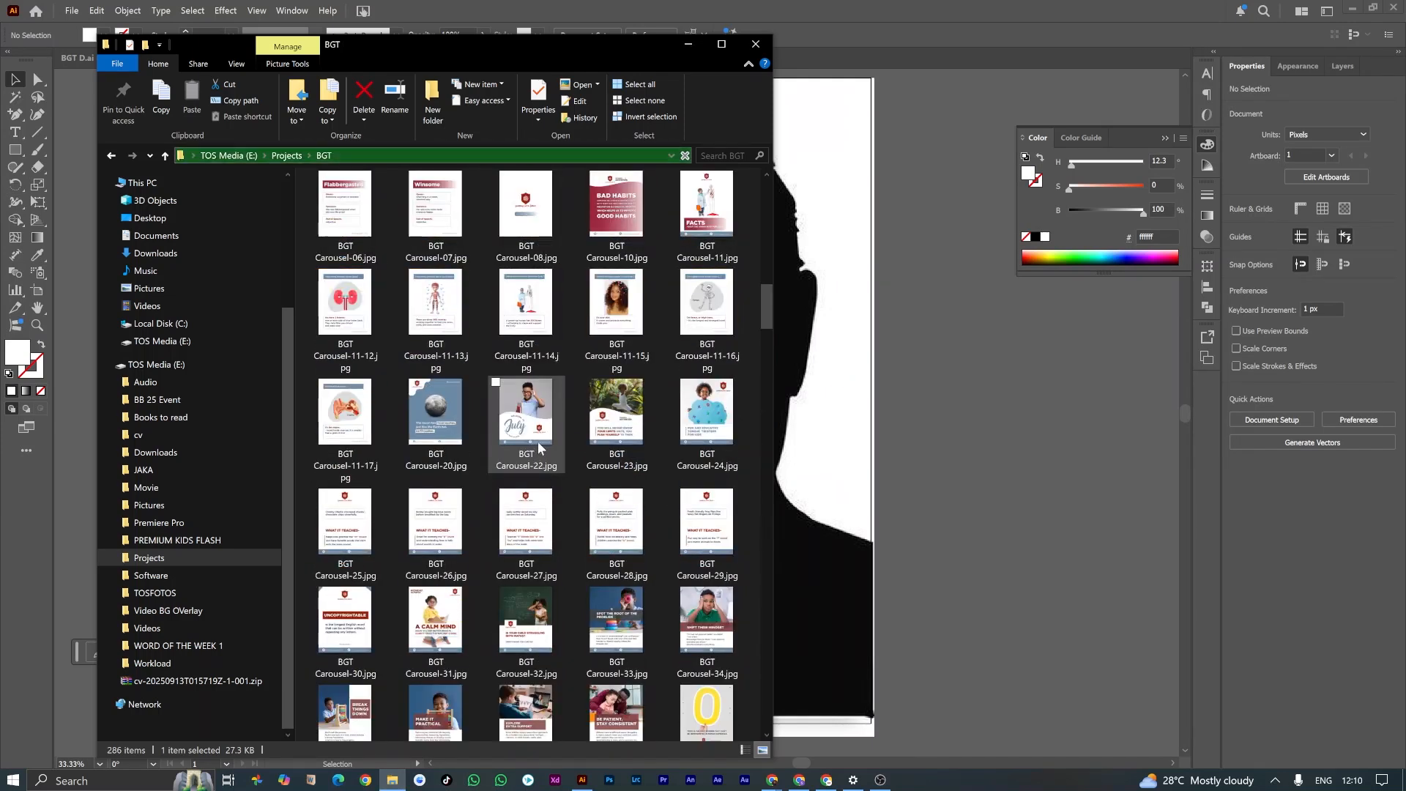
scroll(540, 447, "up", 10)
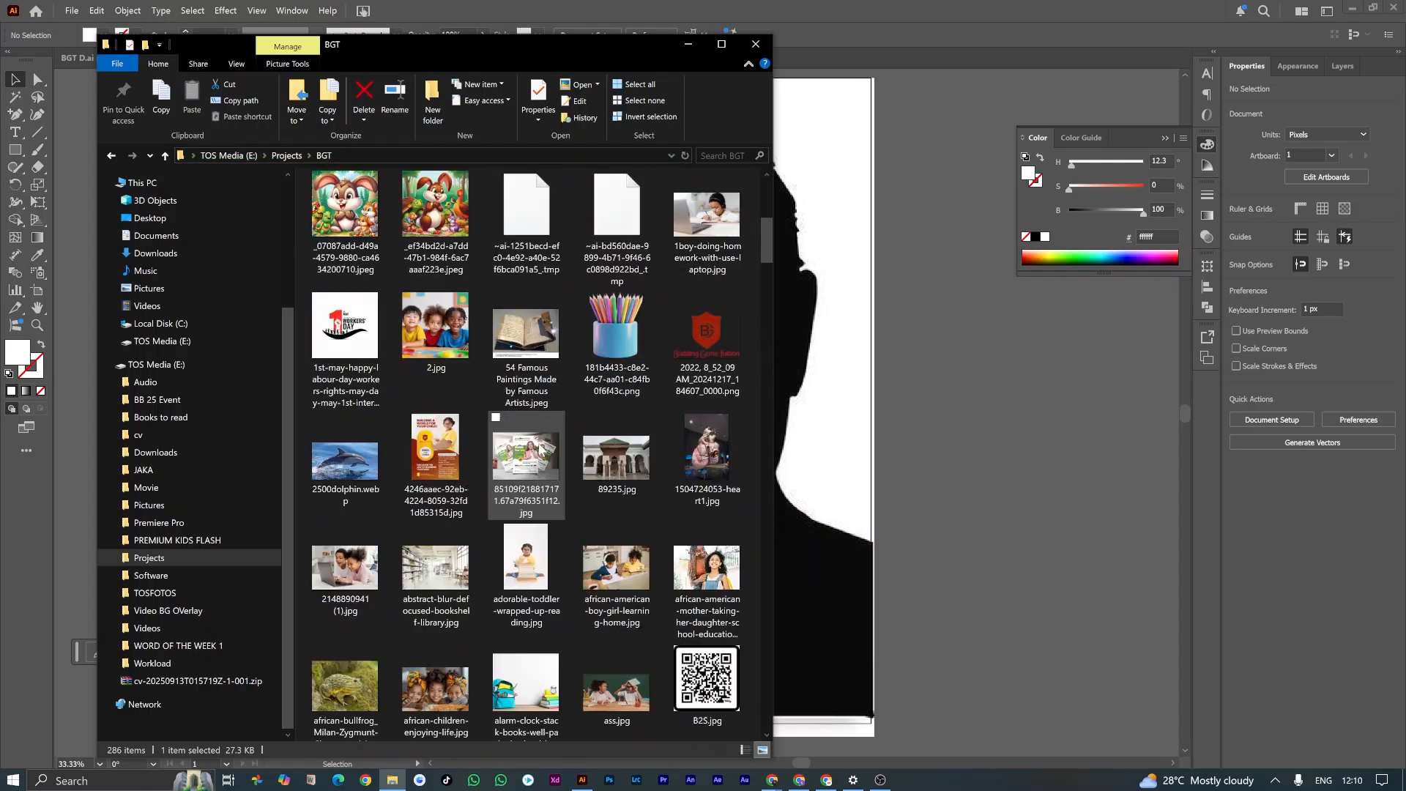
left_click_drag(741, 346, 459, 167)
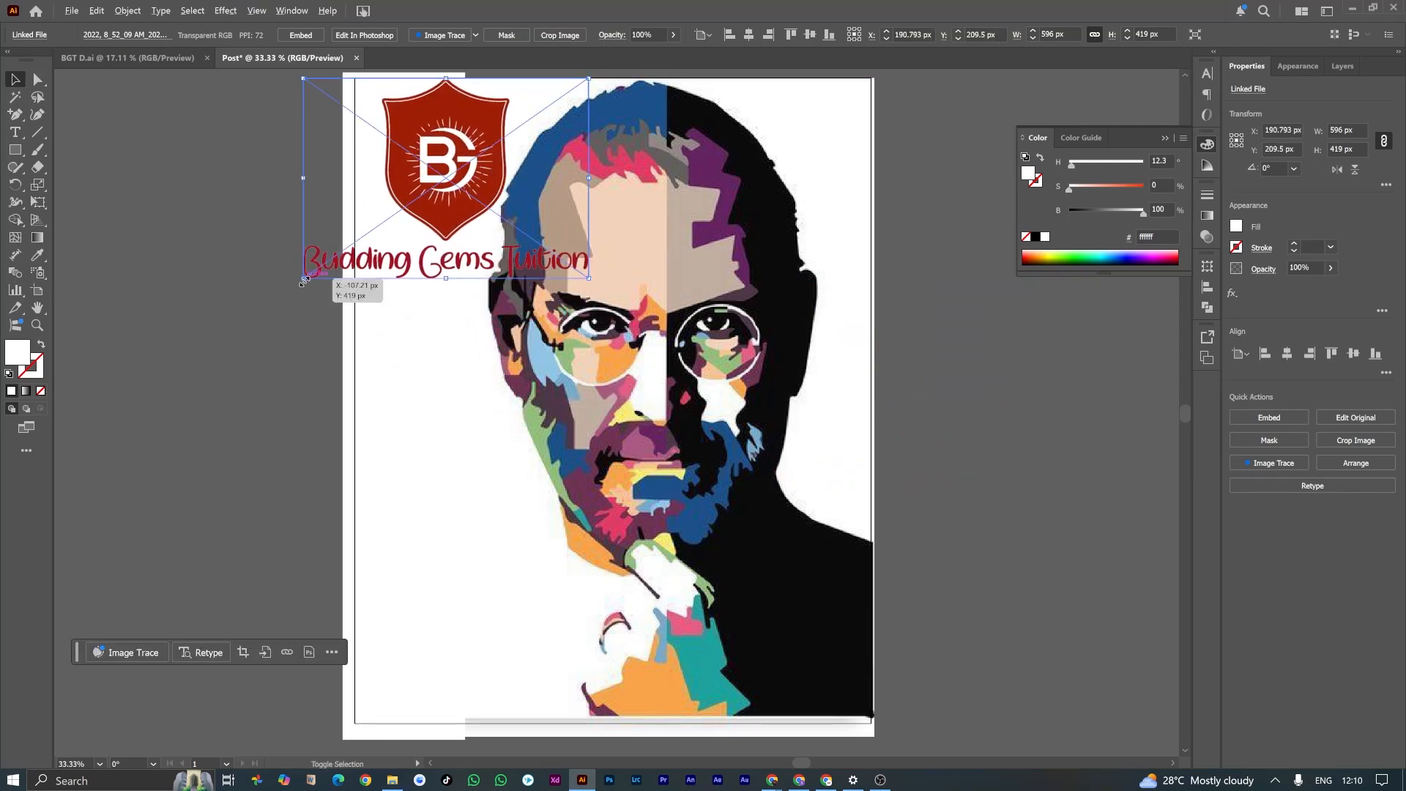
Step: Shrink the Budding Gems Tuition logo proportionally to a small mark inside the artboard's upper-left corner, clear of the portrait
left_click_drag(302, 279, 465, 157)
left_click(391, 288)
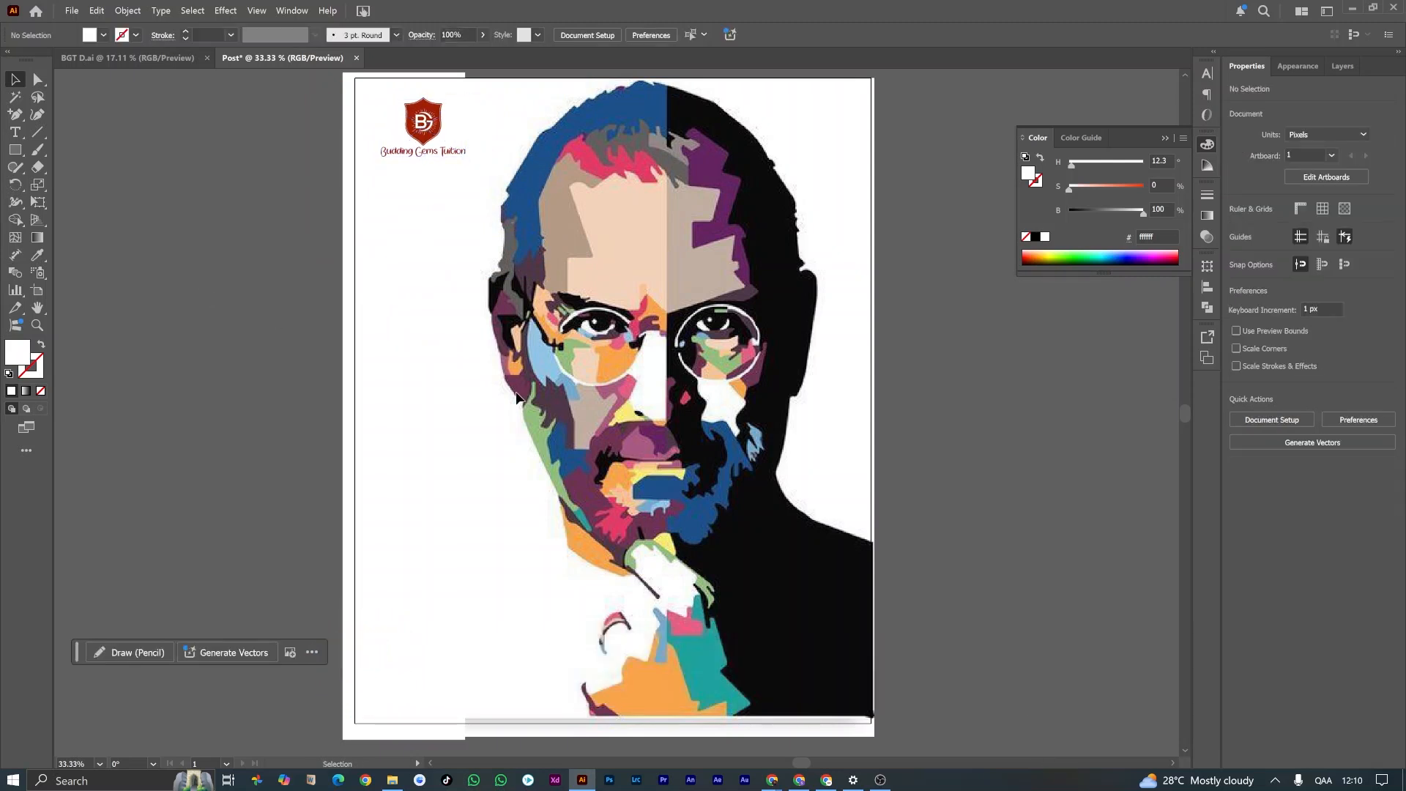
scroll(516, 396, "down", 1)
scroll(554, 311, "up", 1)
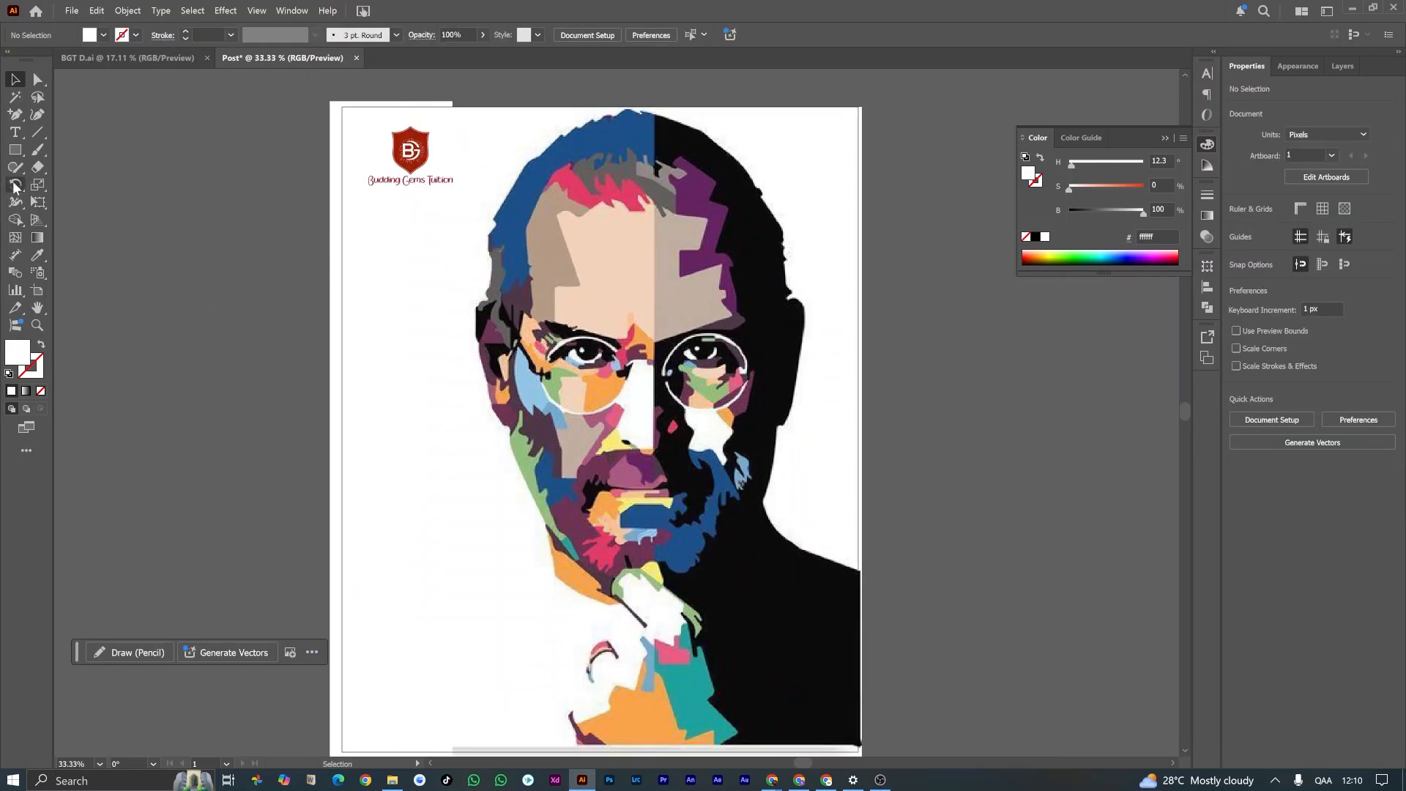
Step: Add the point text "Monday" below the logo and enlarge it proportionally to about 44 pt
left_click(14, 132)
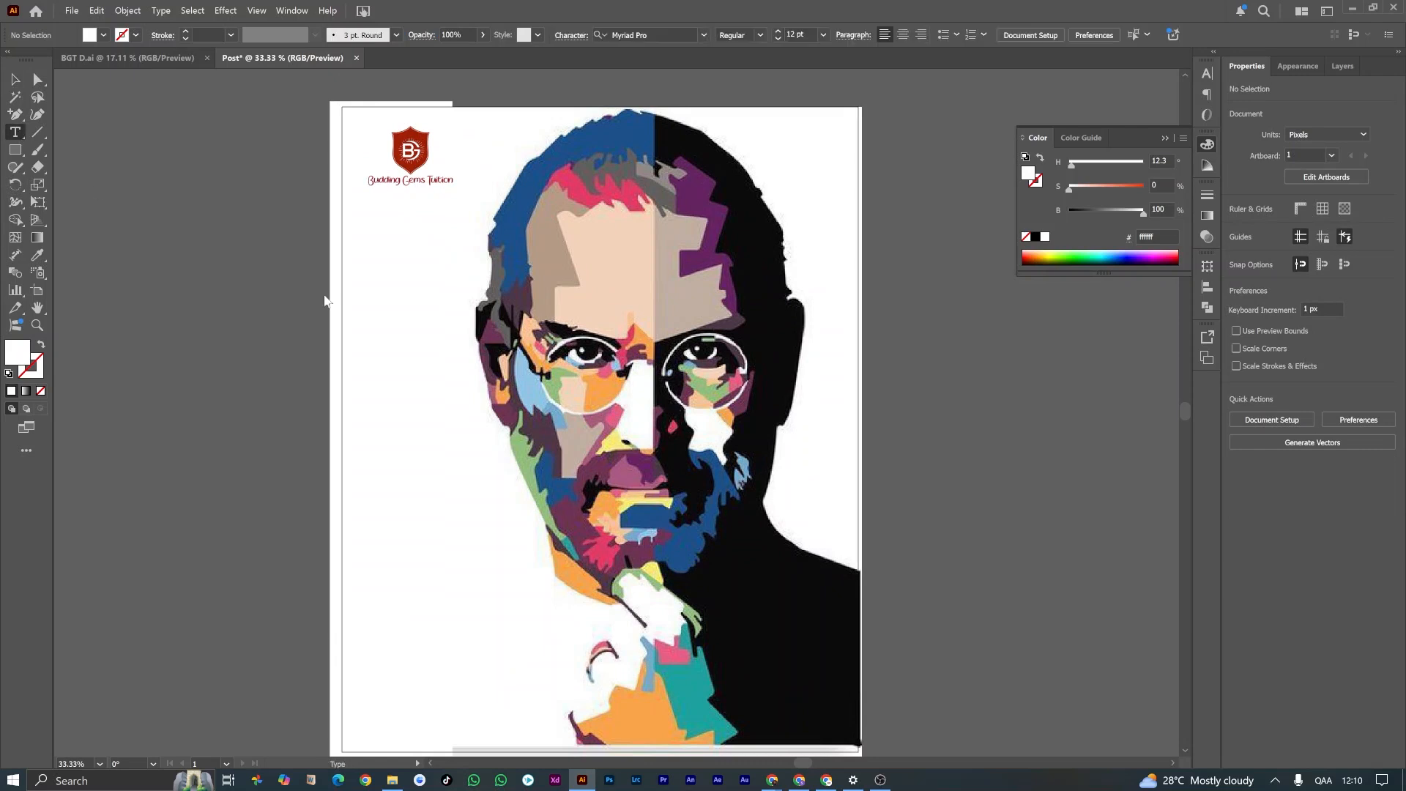
left_click(372, 225)
type("Monday")
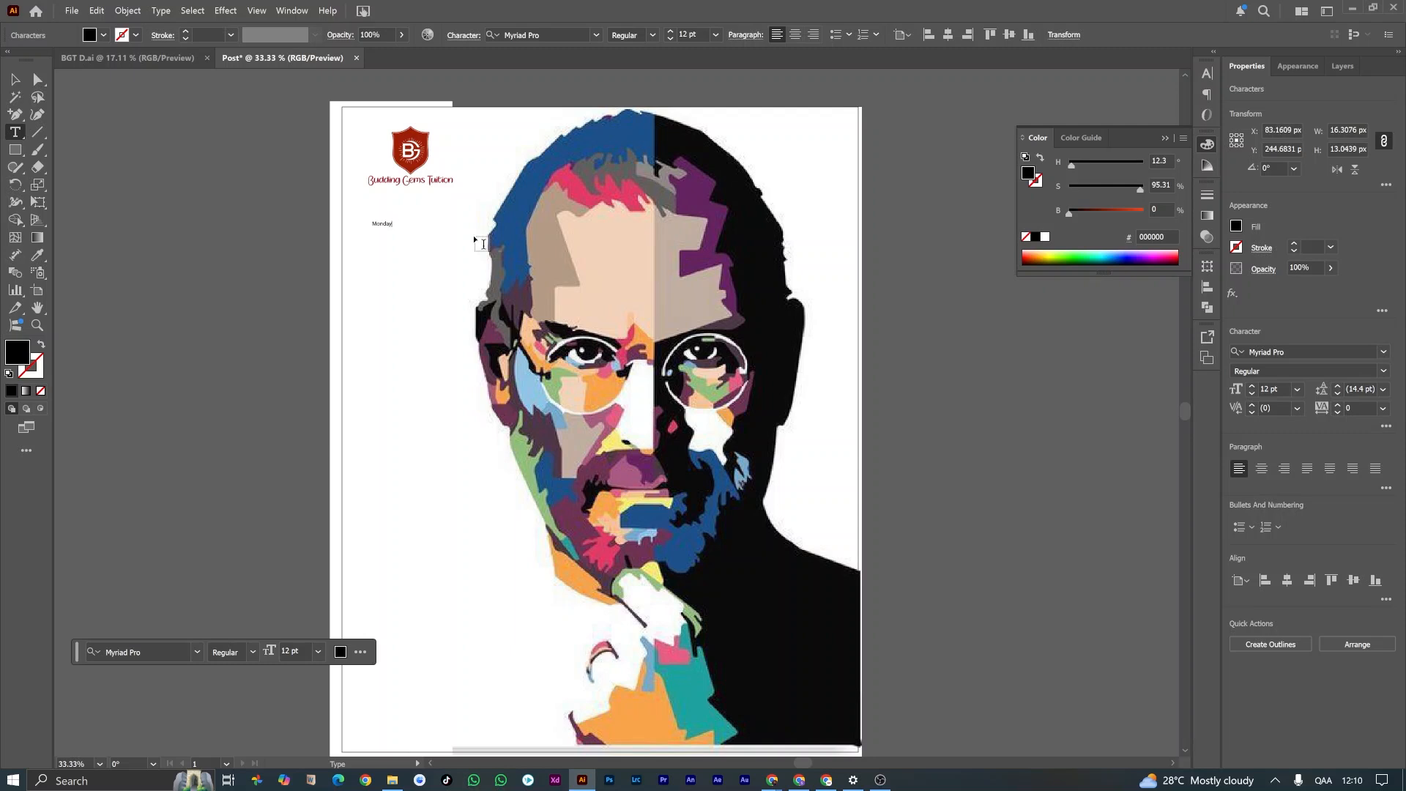
left_click(18, 79)
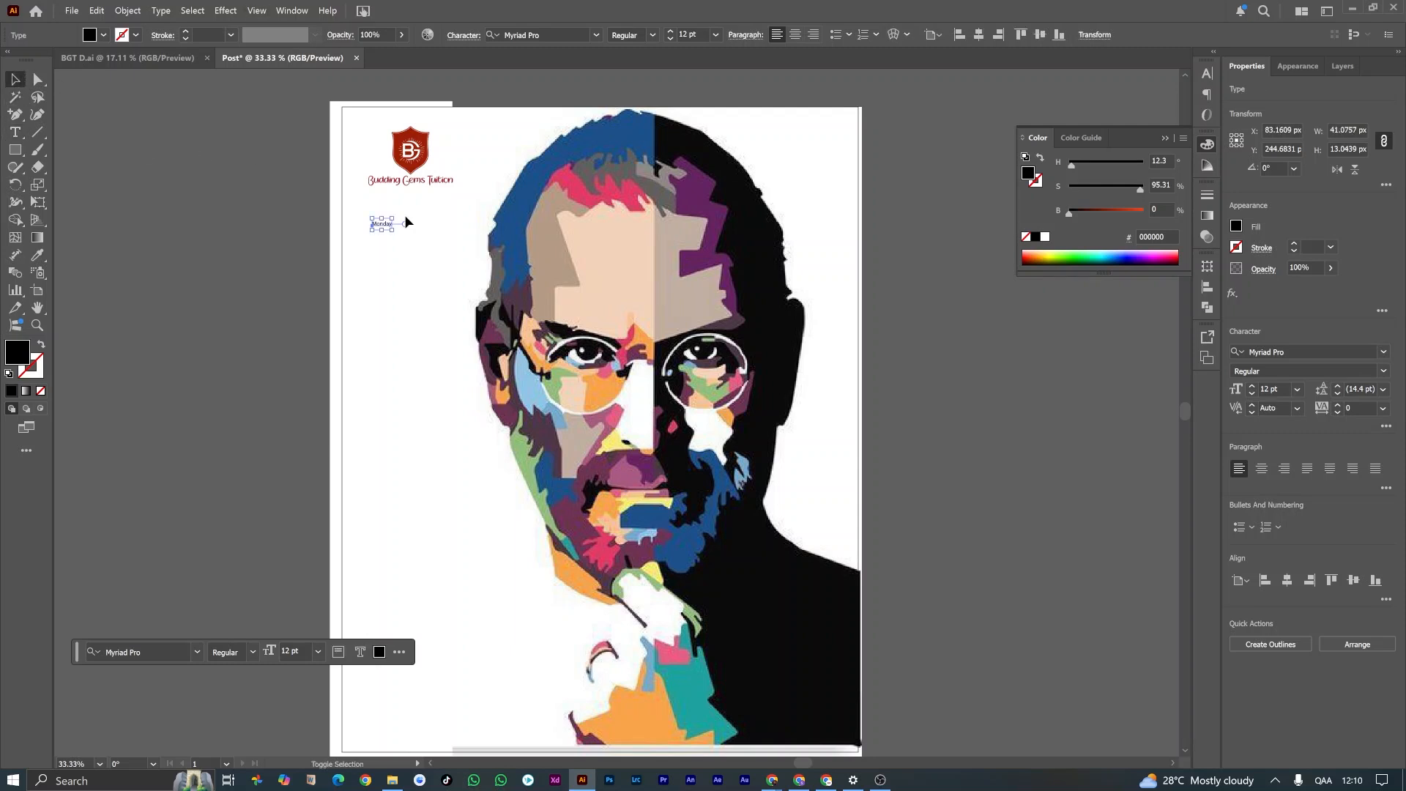
left_click_drag(391, 218, 426, 220)
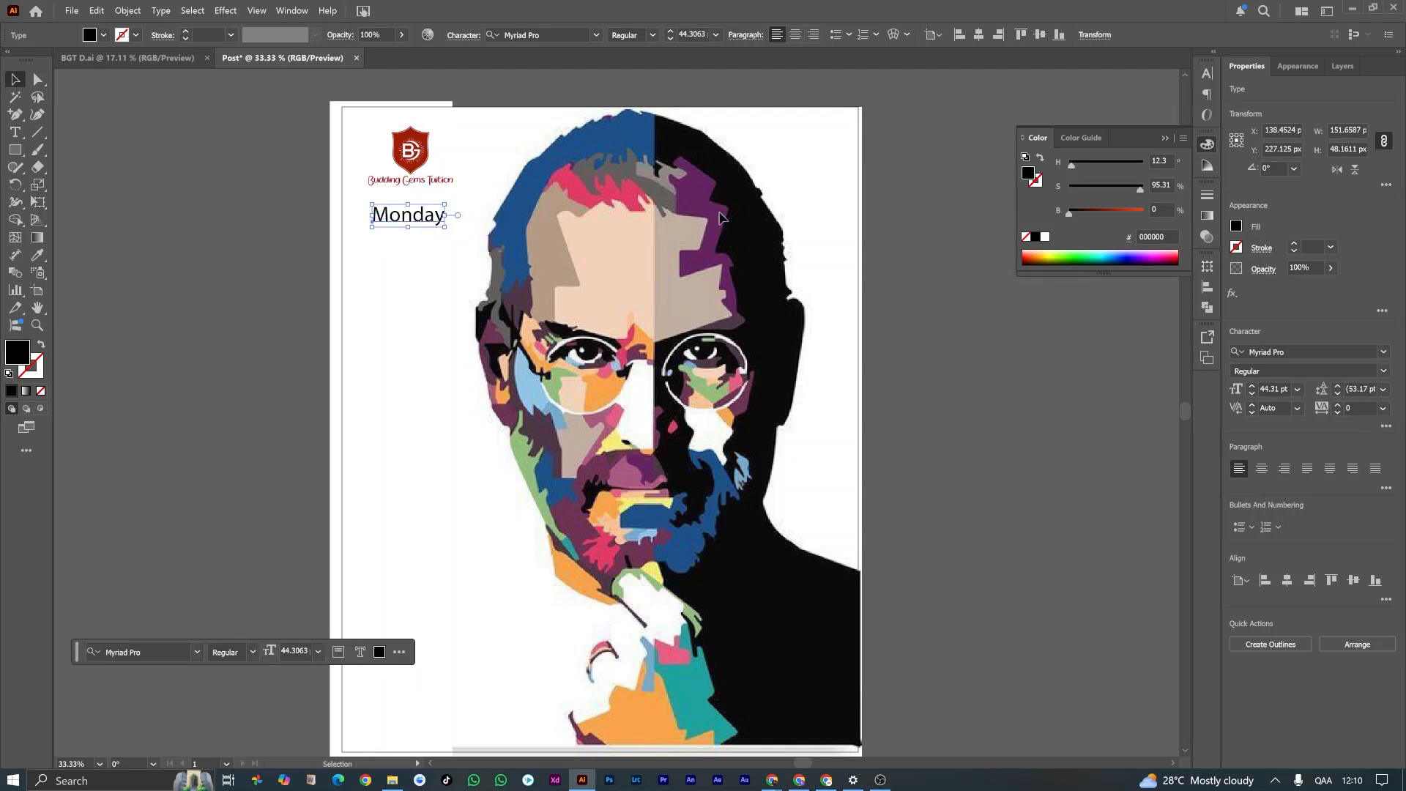
Step: Set the Monday text in Gotham-Bold with all caps, and reduce it to about 36 pt, aligned under the logo
left_click(1205, 72)
left_click(1104, 89)
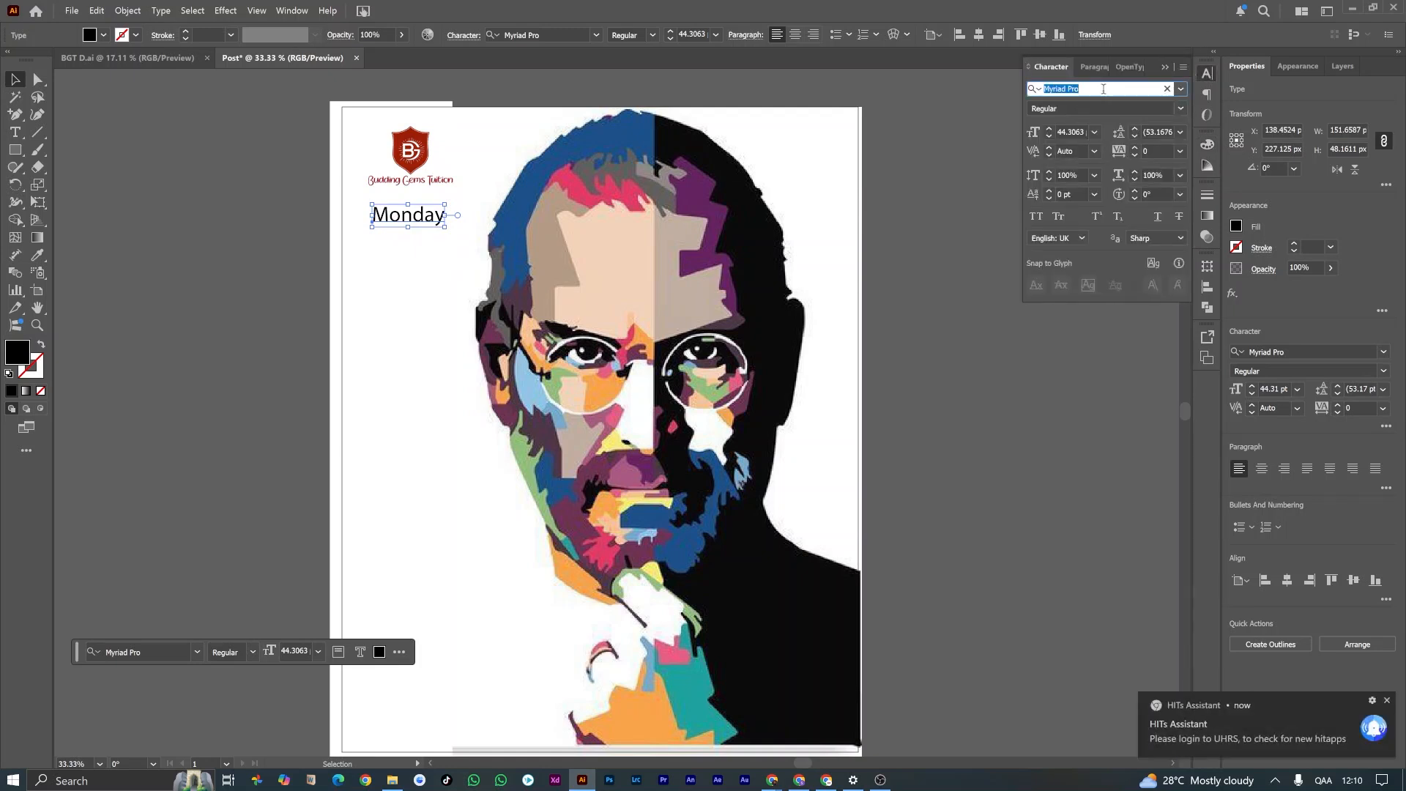
left_click(1180, 89)
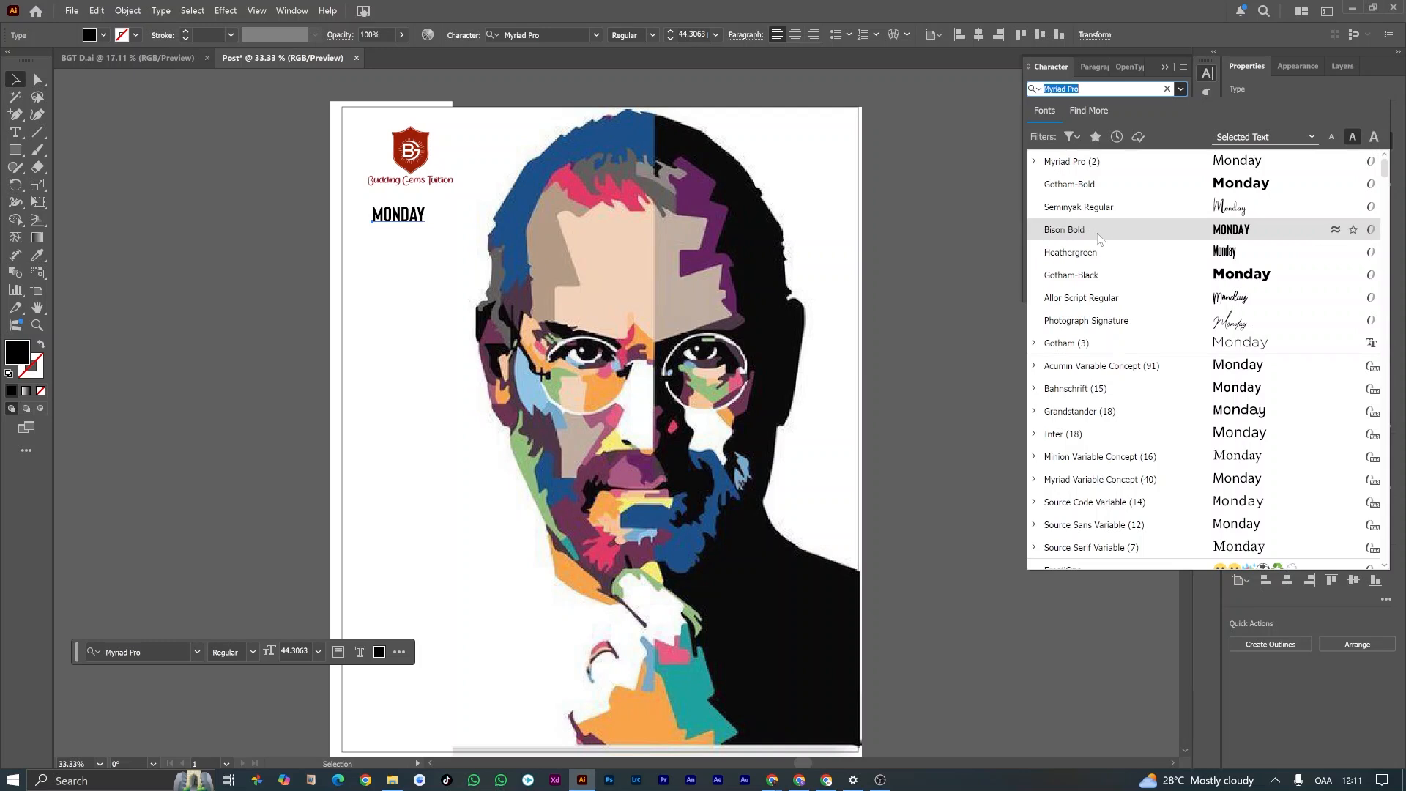
left_click(1069, 184)
left_click(1039, 218)
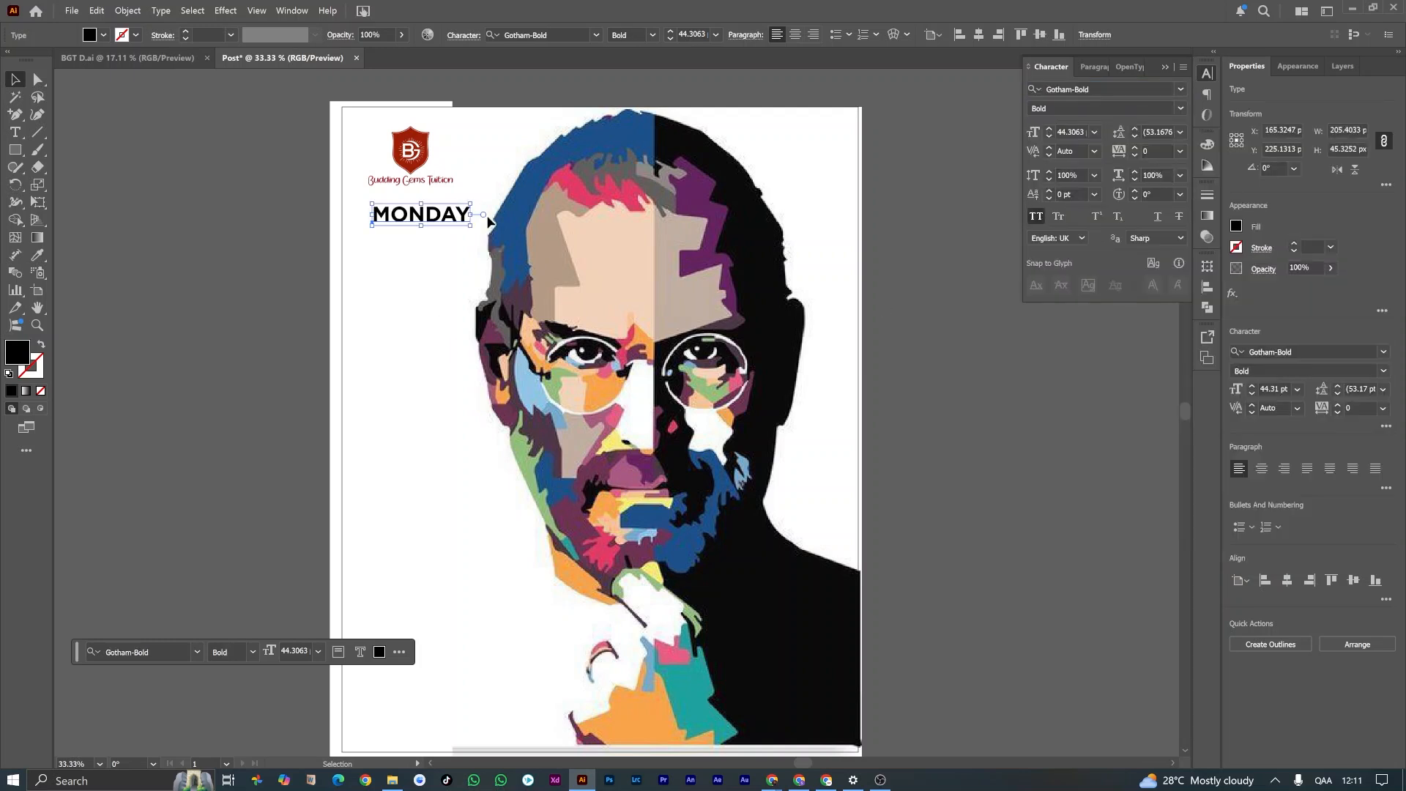
left_click_drag(470, 203, 421, 218)
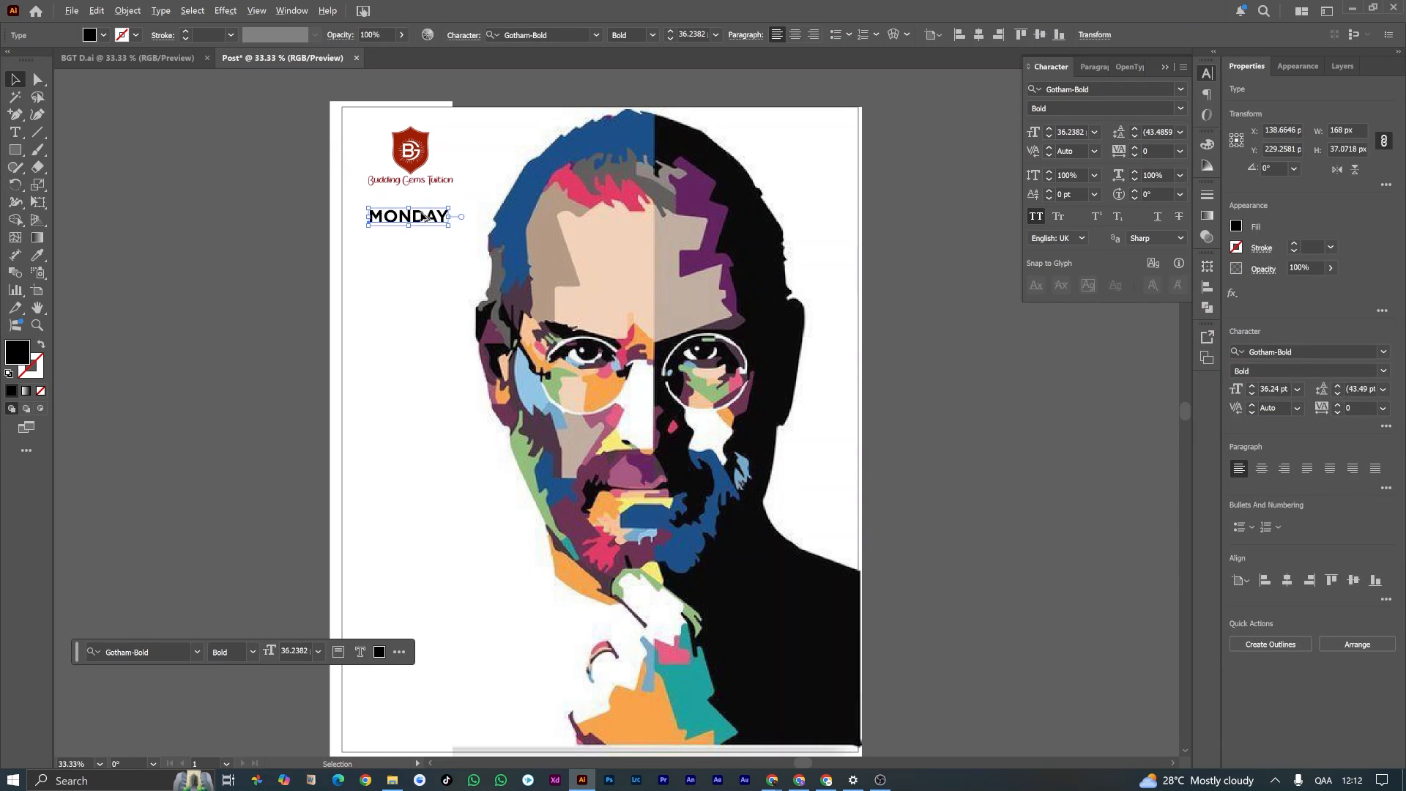
Step: Duplicate the MONDAY text directly below itself and replace the copy's wording with "MOTIVATION"
left_click_drag(424, 218, 428, 236)
double_click(442, 236)
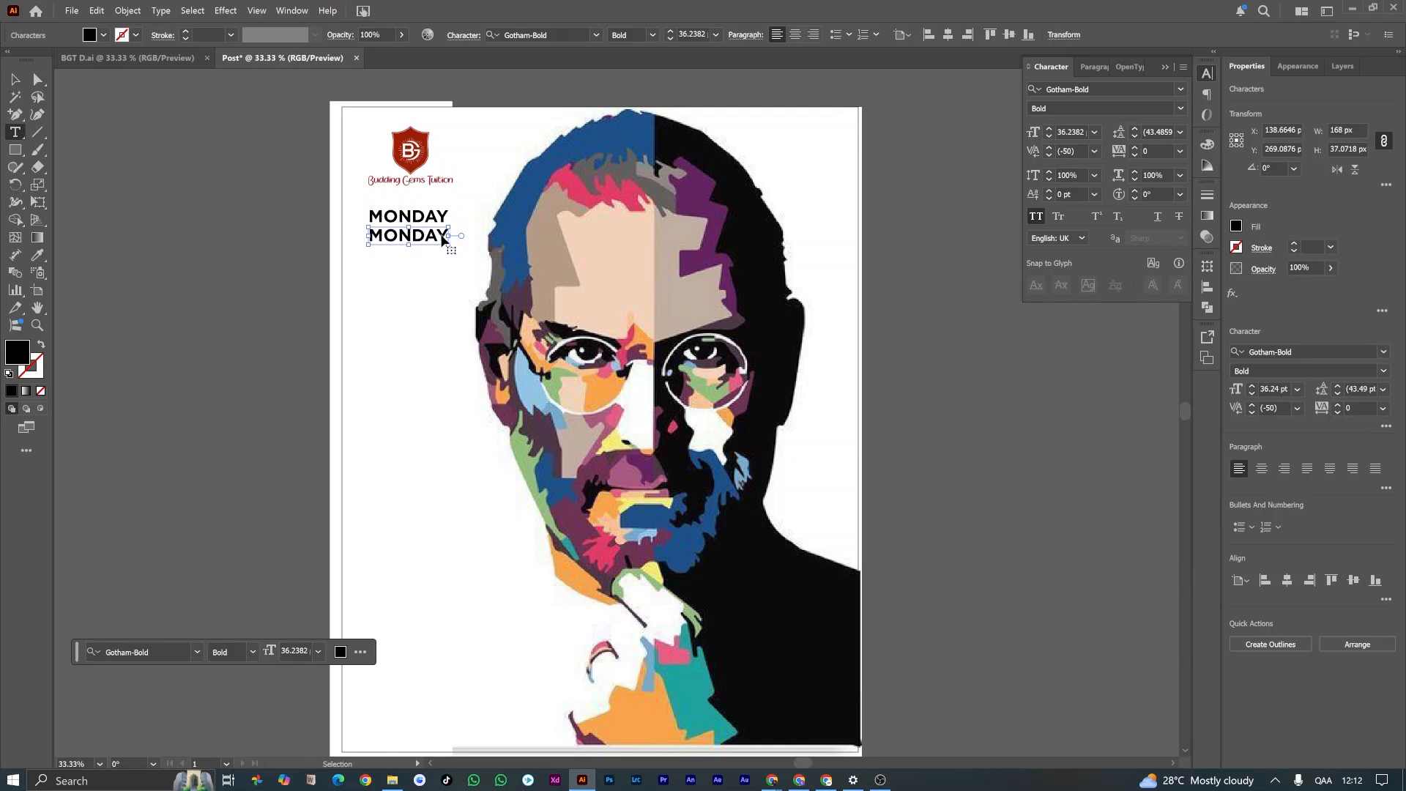
key("ctrl+a")
type("MO")
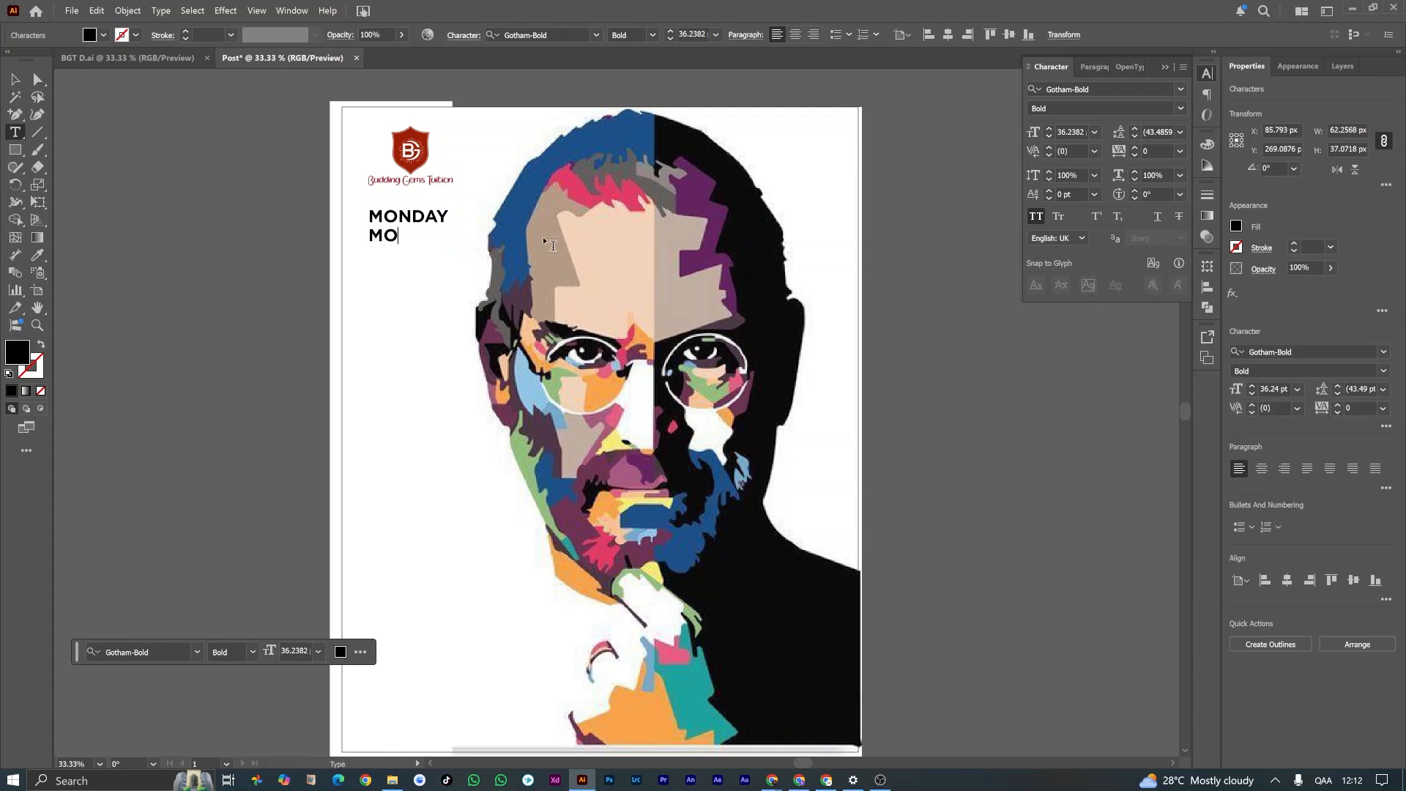
type("TIVATION")
Step: Change the font of the MOTIVATION text to Grandstander Bold
key("ctrl+a")
left_click(1168, 90)
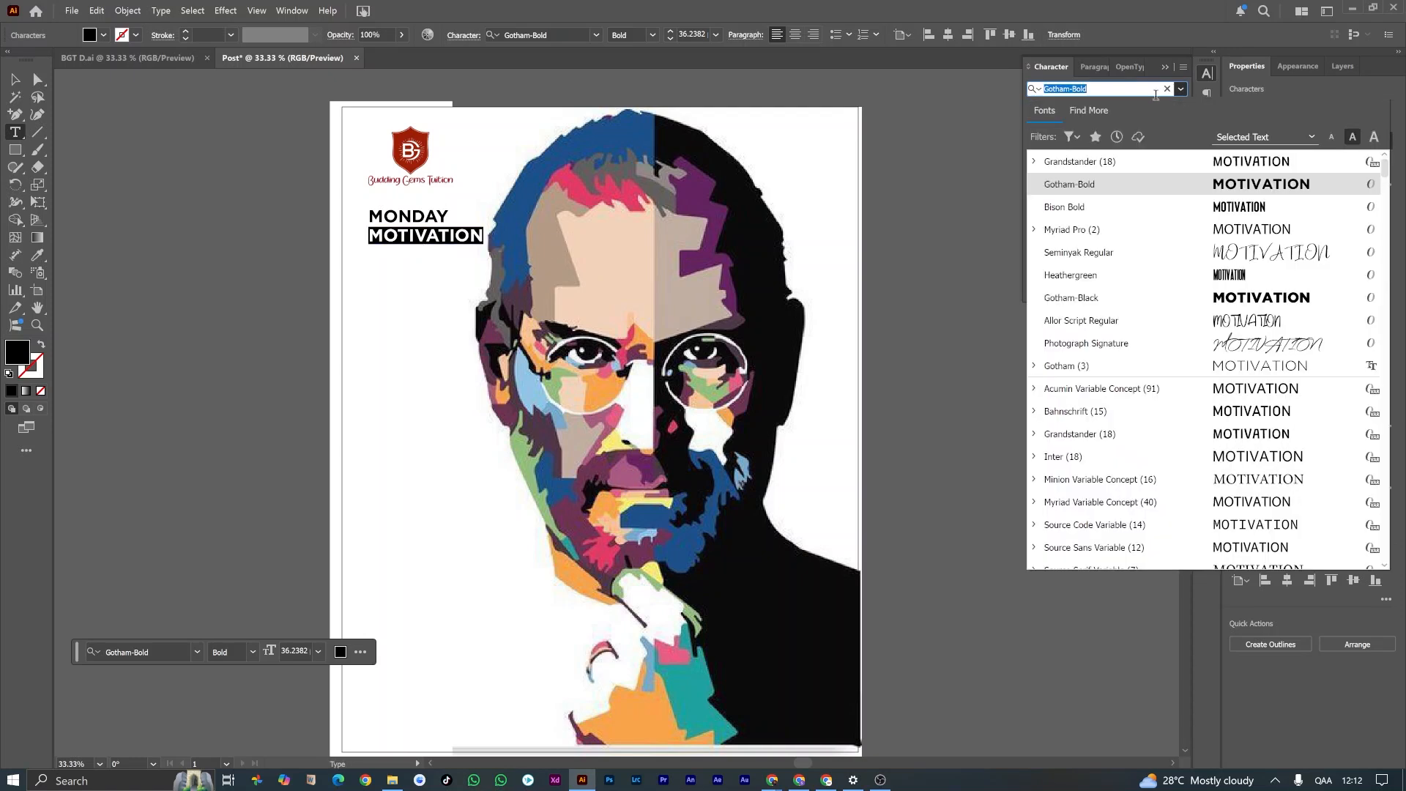
type("GRAND")
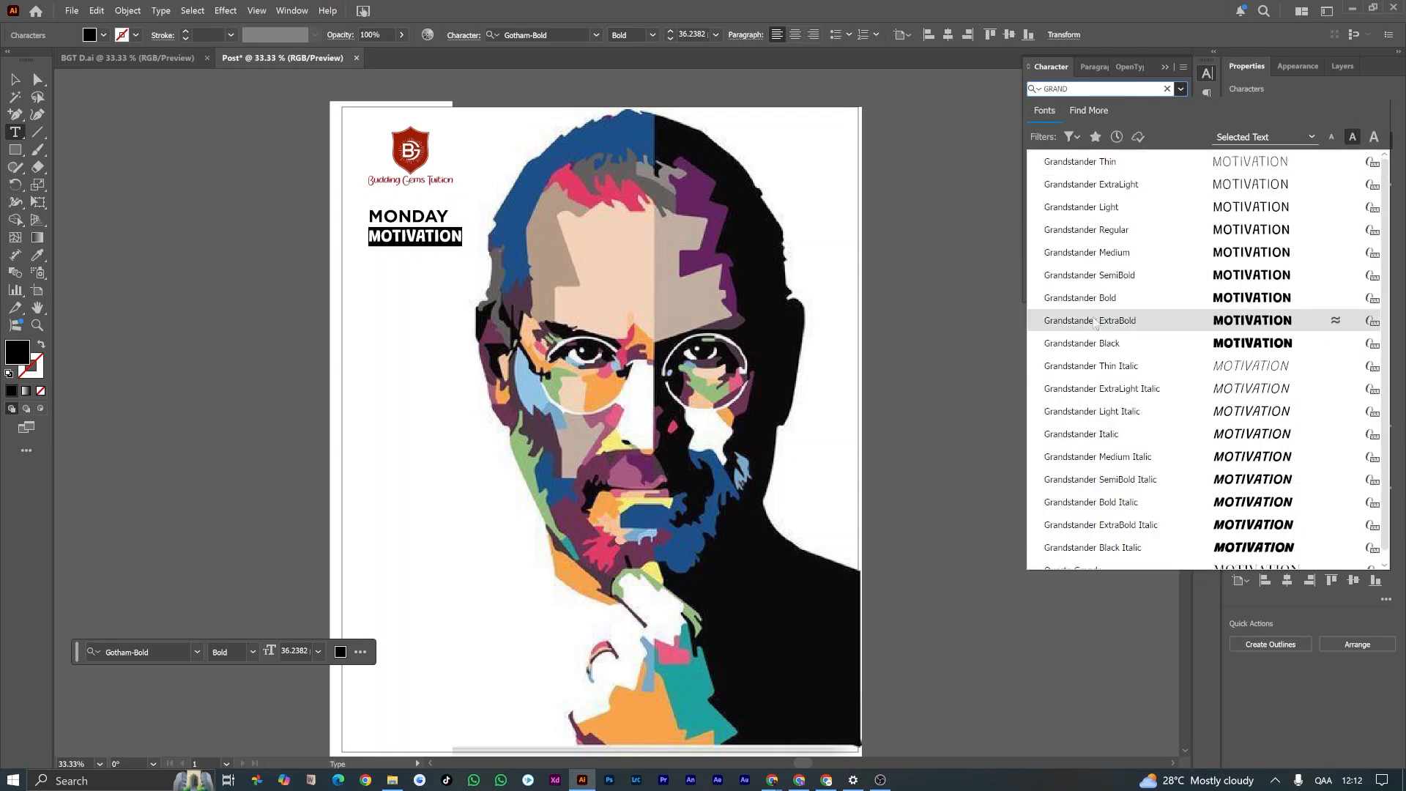
left_click(1099, 301)
key("Escape")
Step: Scale MOTIVATION proportionally to about 27 pt and fit it tightly beneath MONDAY, aligned to its left edge
scroll(457, 249, "up", 3)
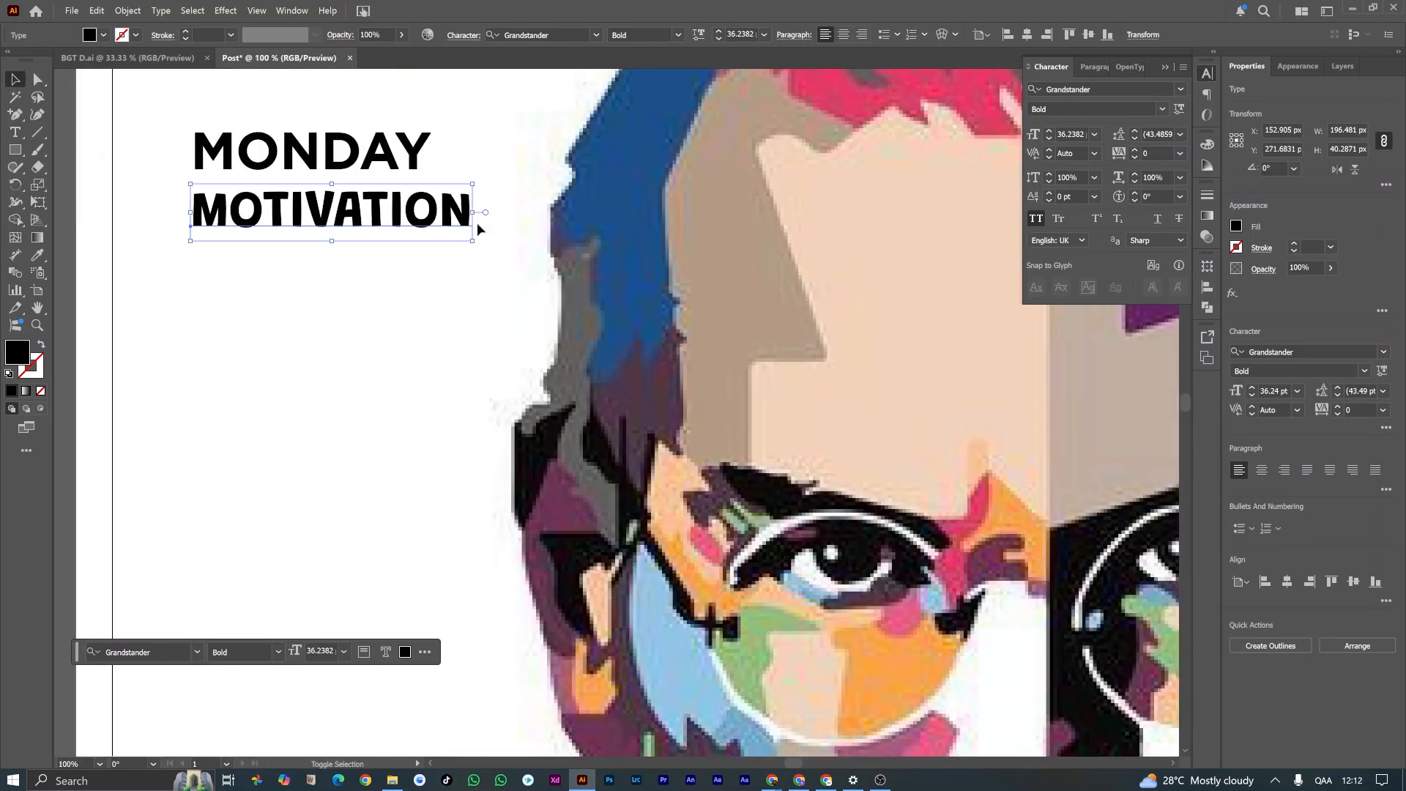
left_click_drag(473, 240, 400, 227)
left_click_drag(320, 205, 322, 201)
scroll(377, 271, "up", 2)
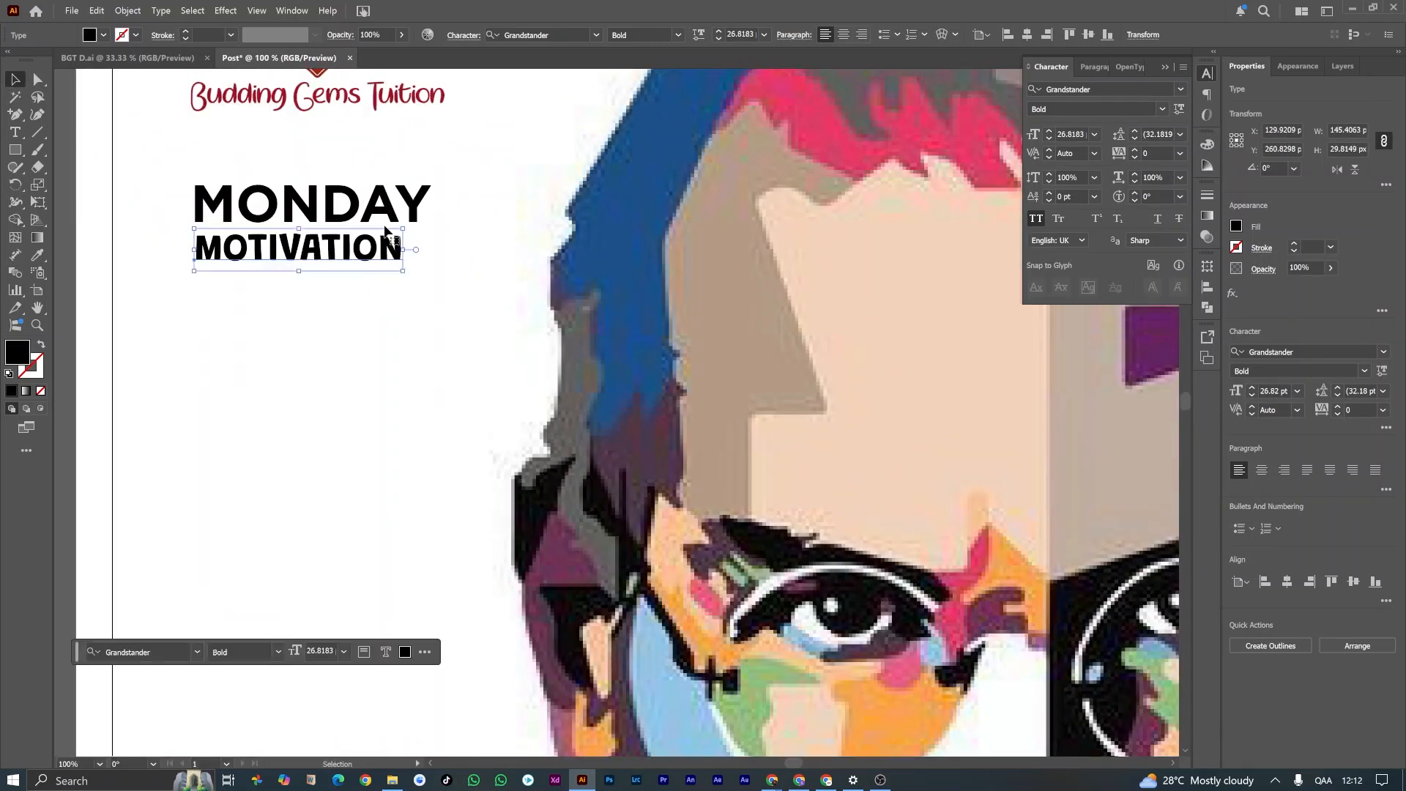
scroll(402, 256, "up", 6)
Step: Recolor the MONDAY text with the dark red sampled from the logo's shield, leaving MOTIVATION black
left_click(311, 362)
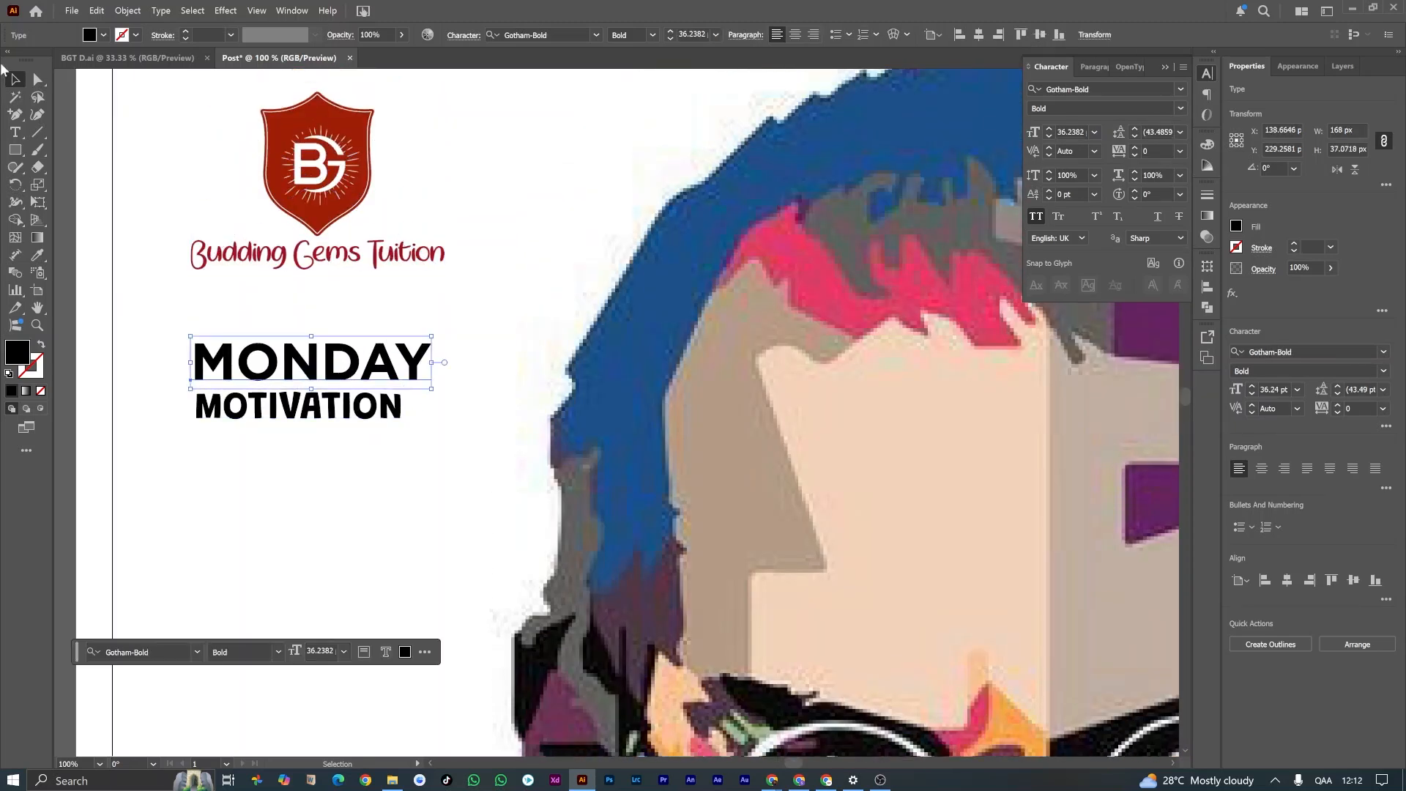
left_click(41, 254)
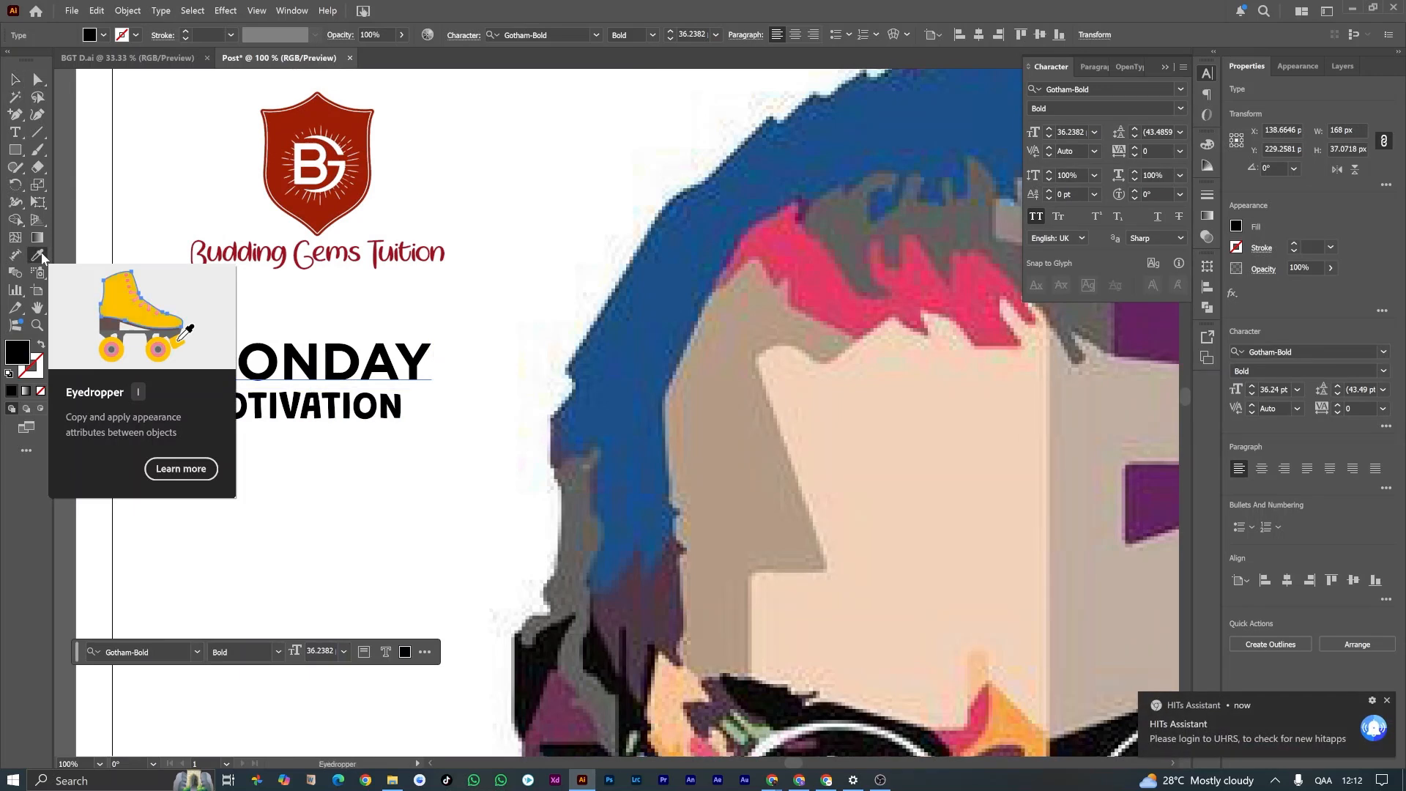
left_click(316, 112)
key("v")
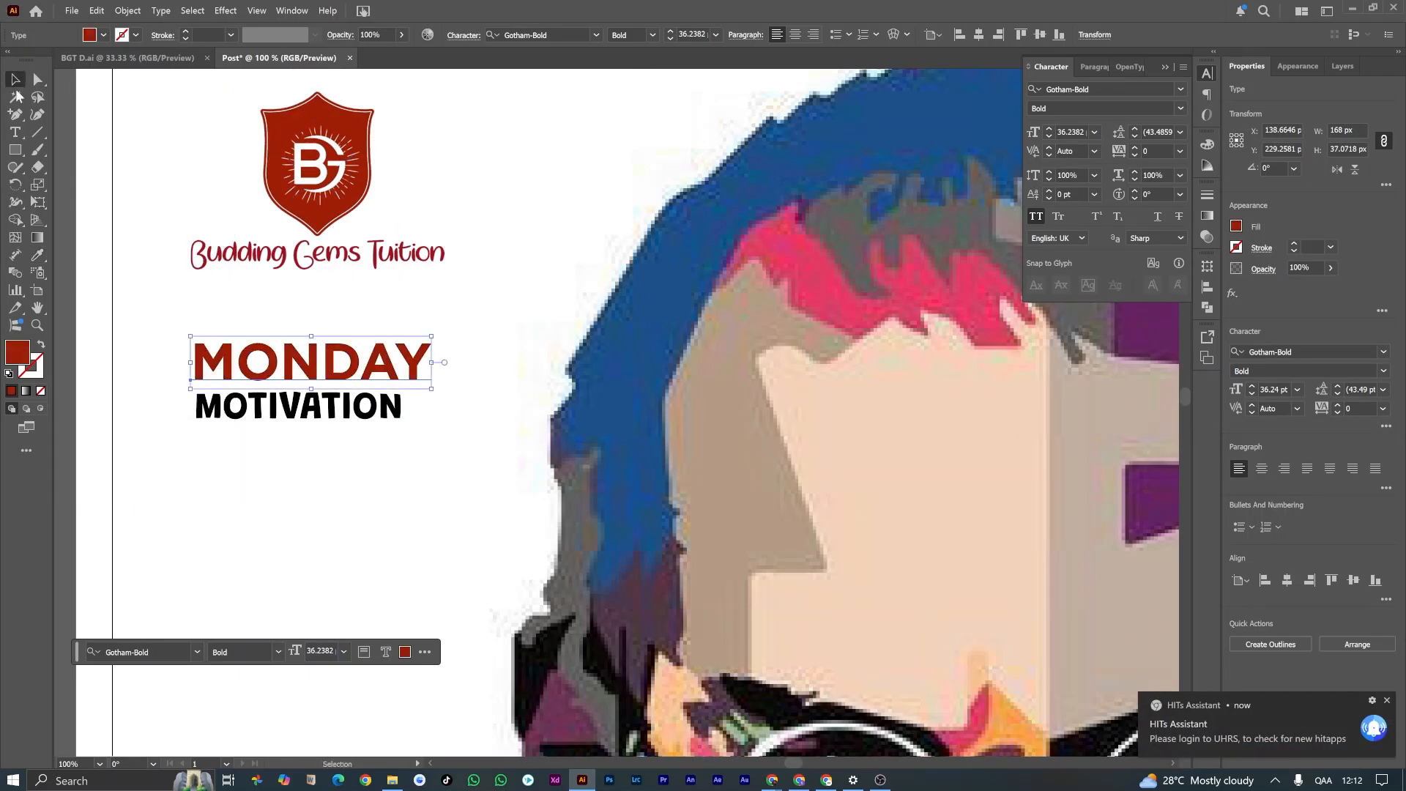
left_click(402, 487)
left_click(372, 407)
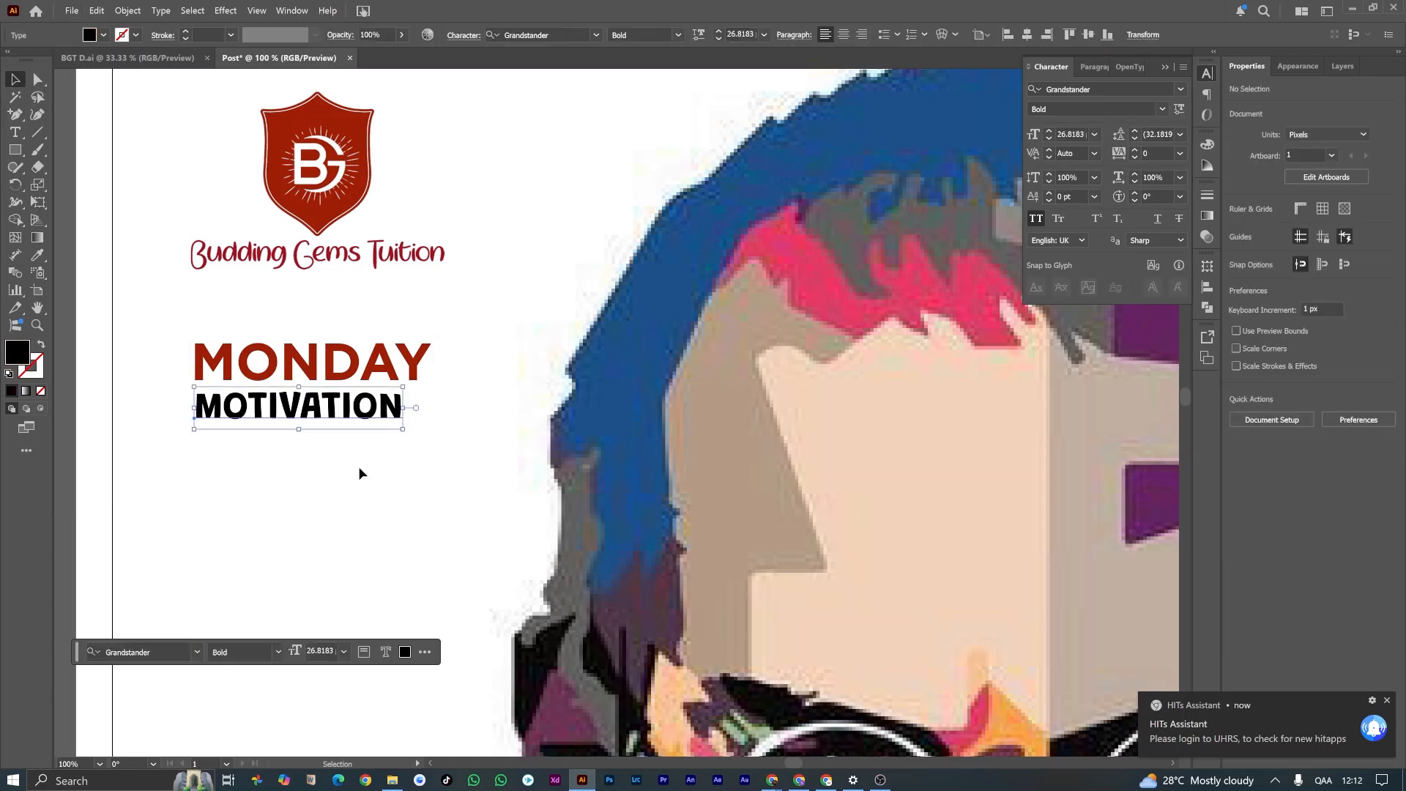
left_click(358, 459)
Step: Show the rulers and place a vertical guide along the left edge of the logo and the MONDAY MOTIVATION heading
scroll(353, 433, "down", 2)
scroll(354, 433, "down", 2)
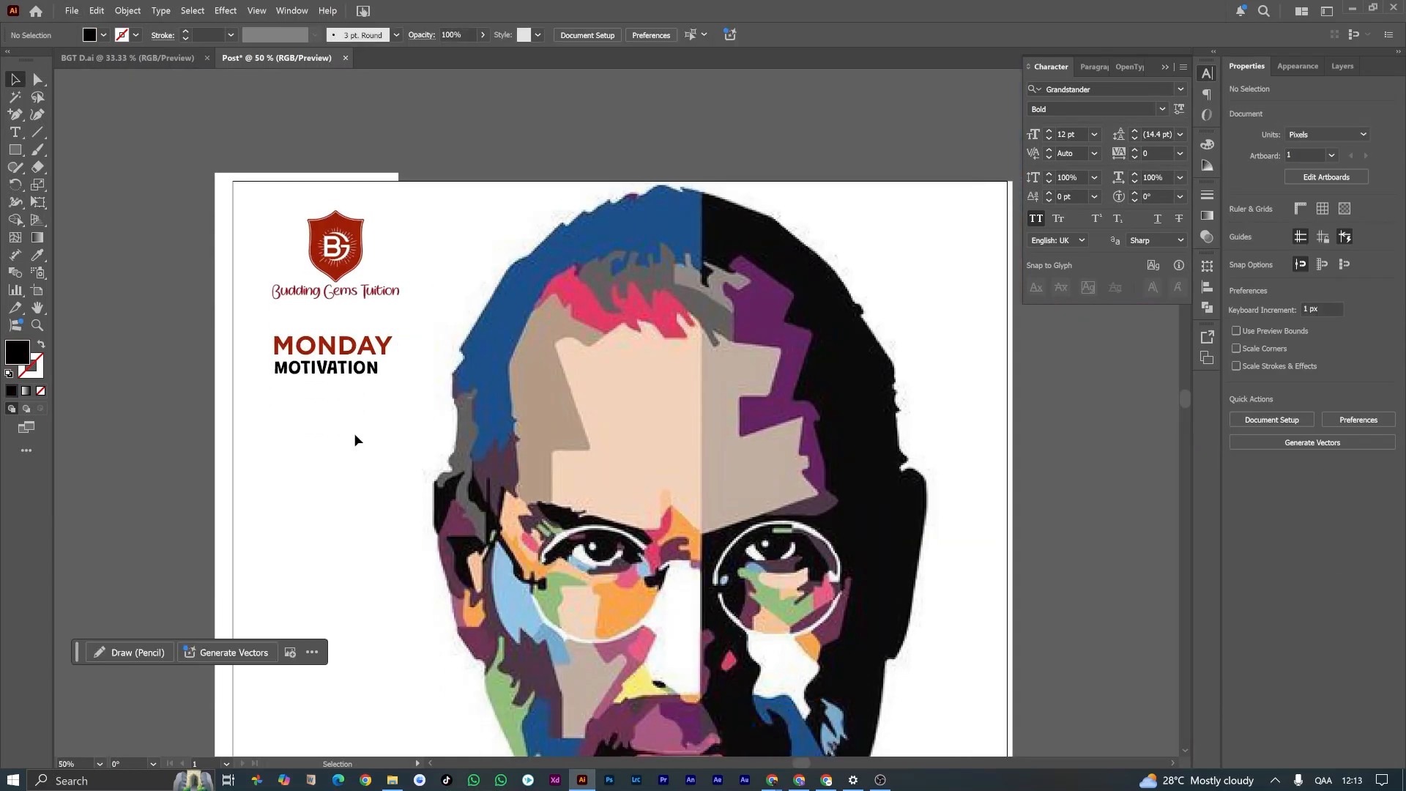
scroll(355, 433, "down", 2)
scroll(354, 431, "down", 2)
scroll(336, 401, "up", 2)
key("ctrl+r")
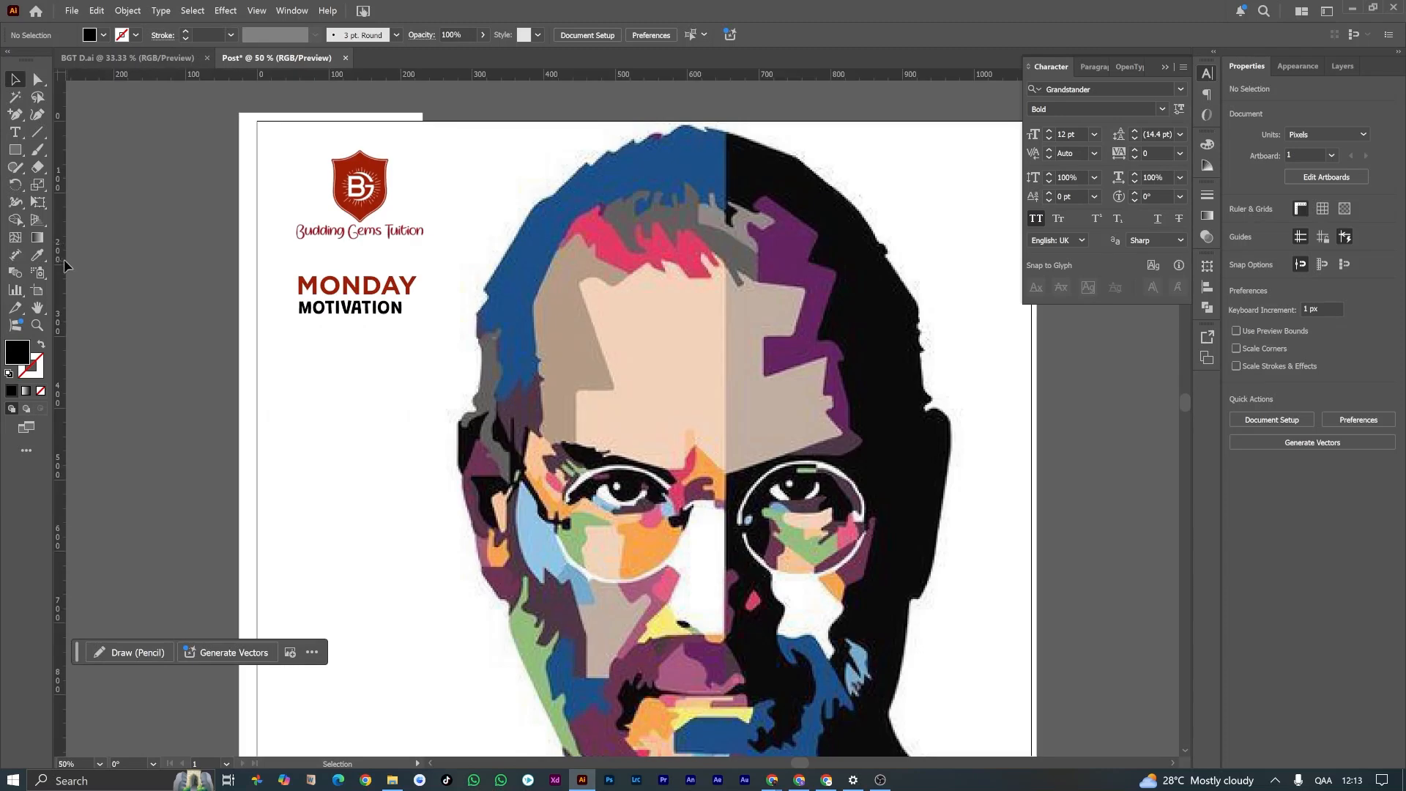
left_click_drag(270, 262, 340, 222)
left_click(156, 313)
scroll(447, 304, "down", 3)
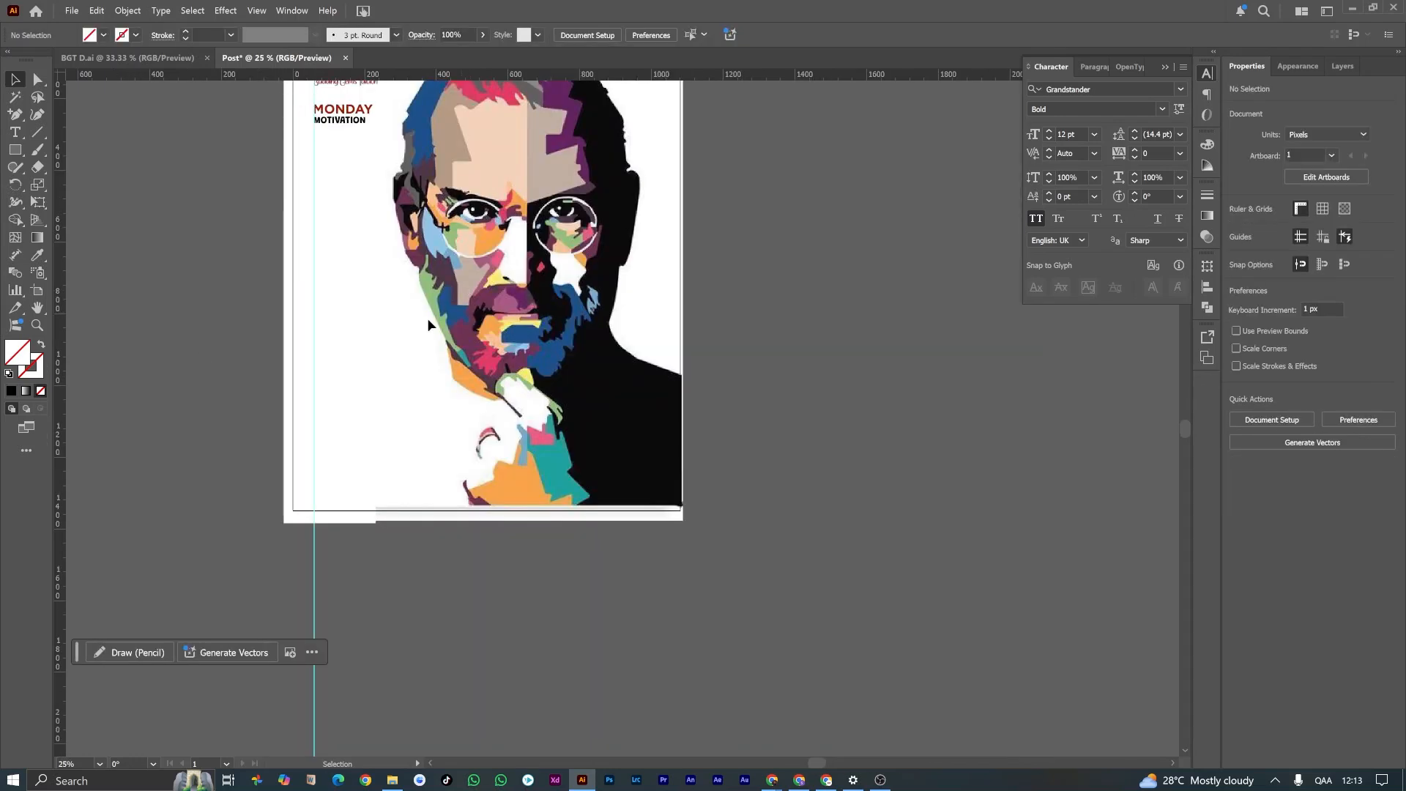
Step: Examine the black circle and angled leader line above the Steve Jobs label in the BGT D.ai reference design
left_click(128, 58)
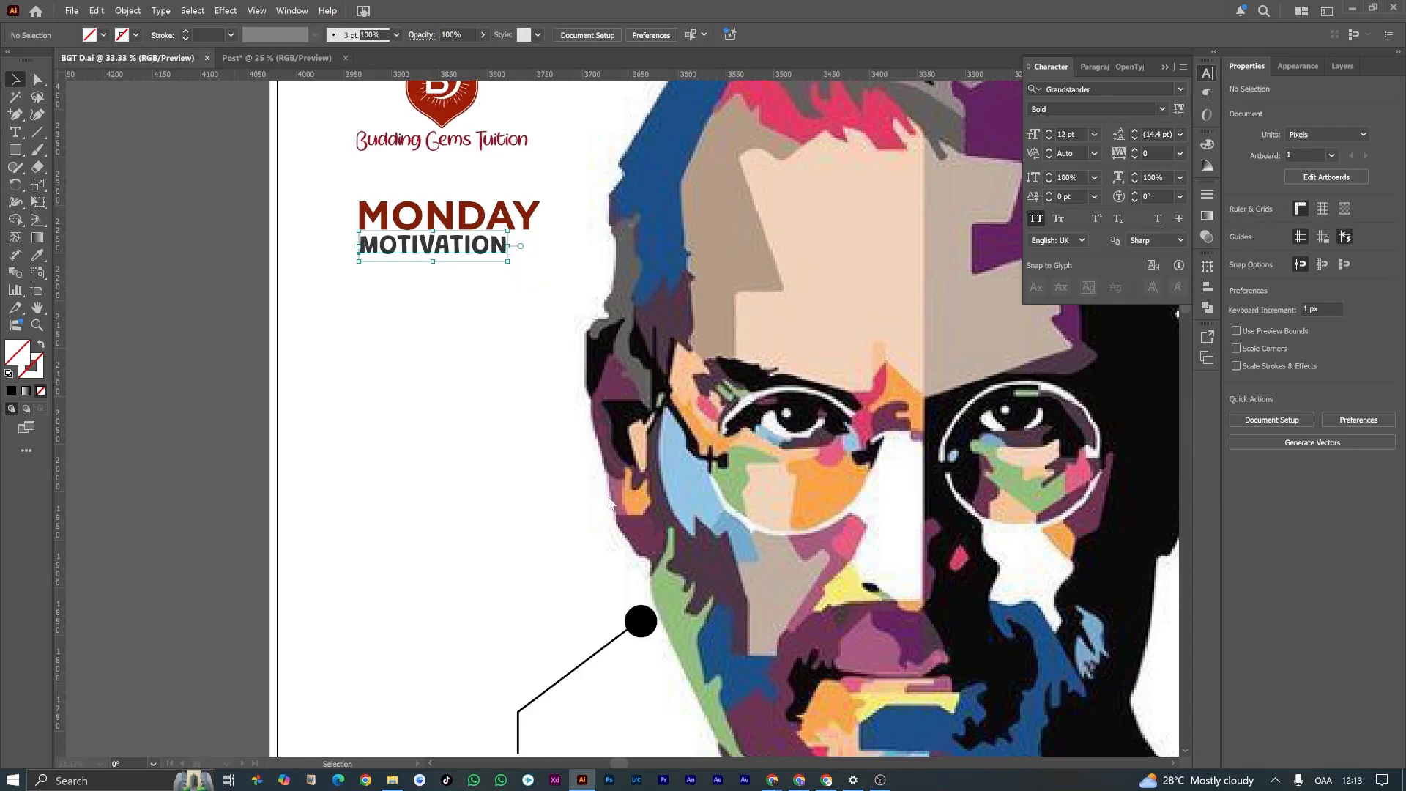
scroll(634, 549, "down", 3)
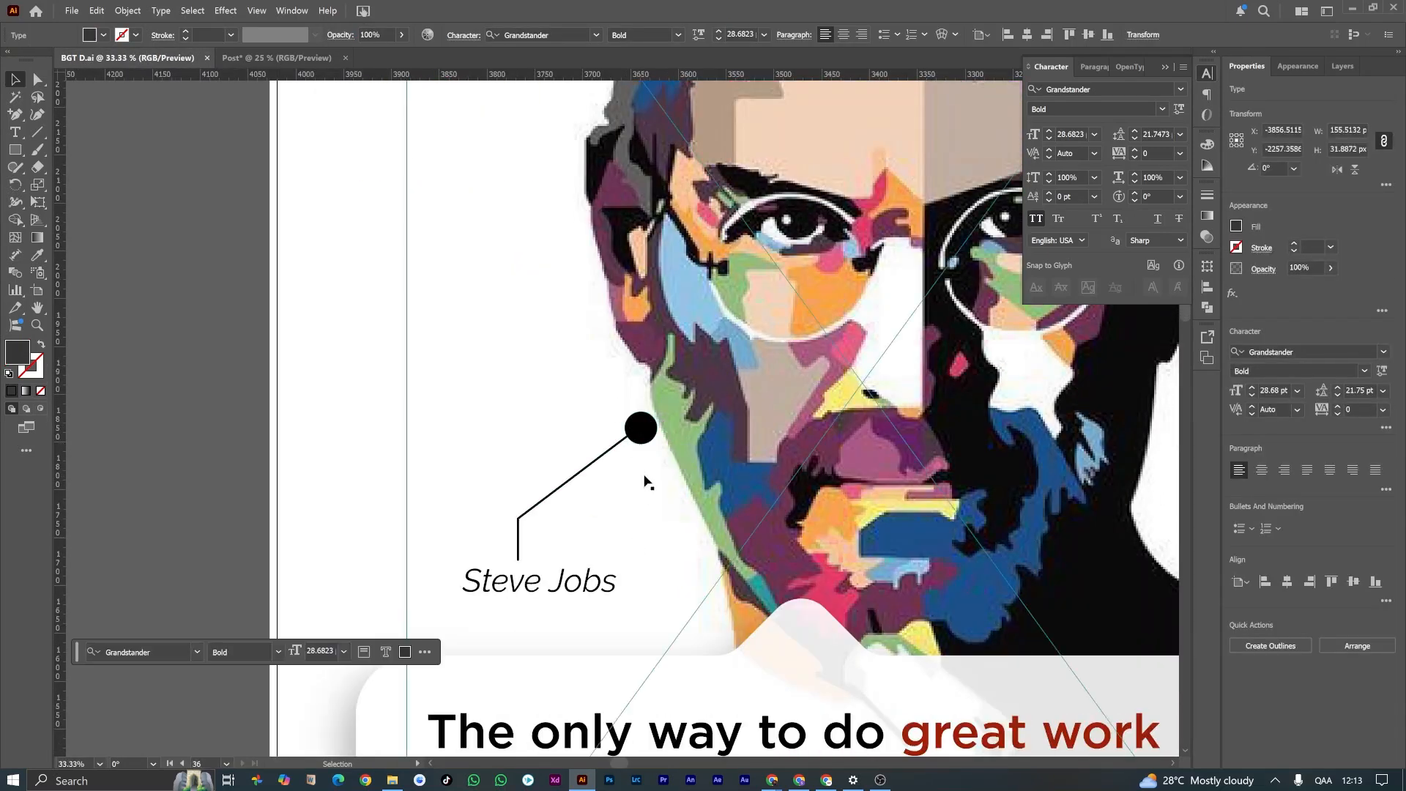
scroll(645, 476, "up", 1)
left_click(640, 402)
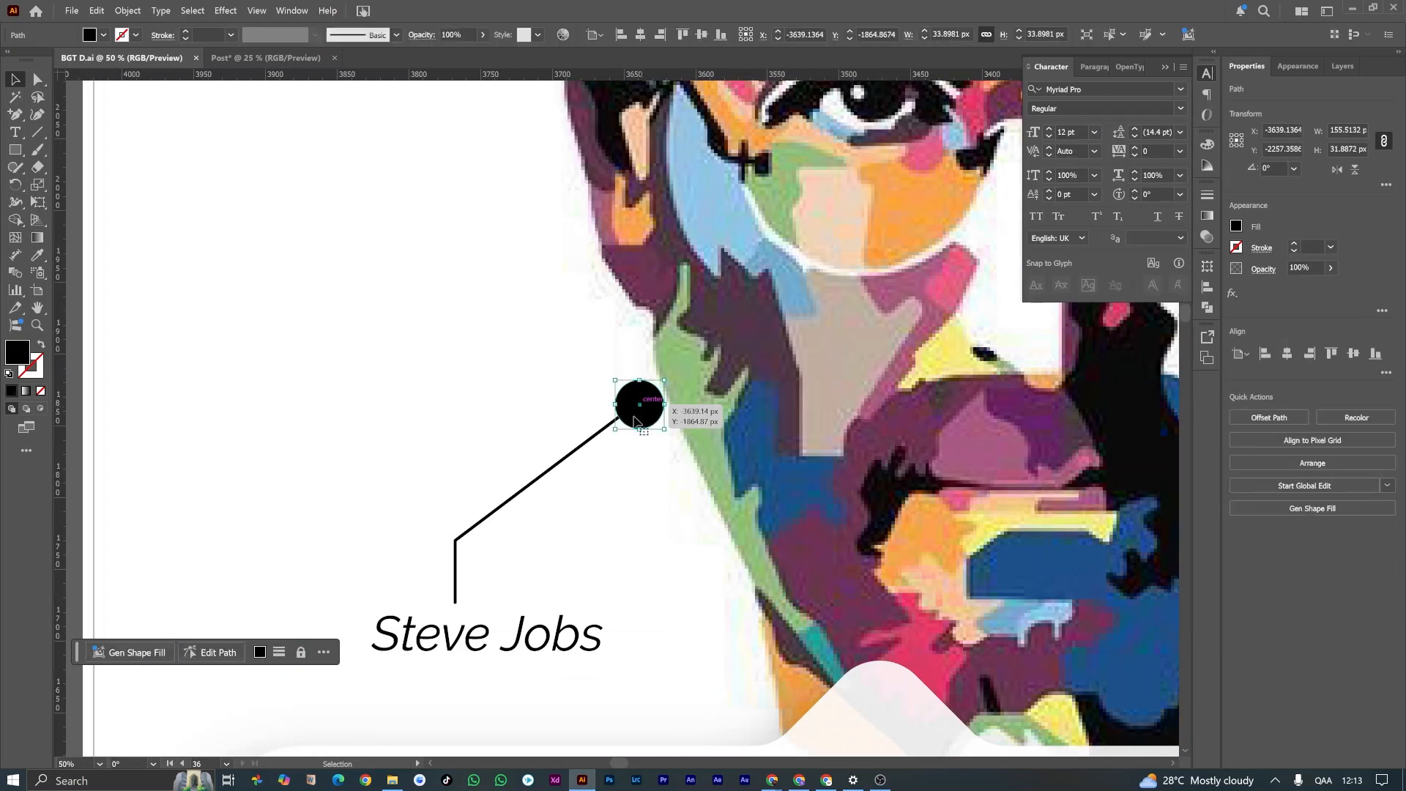
left_click(562, 464)
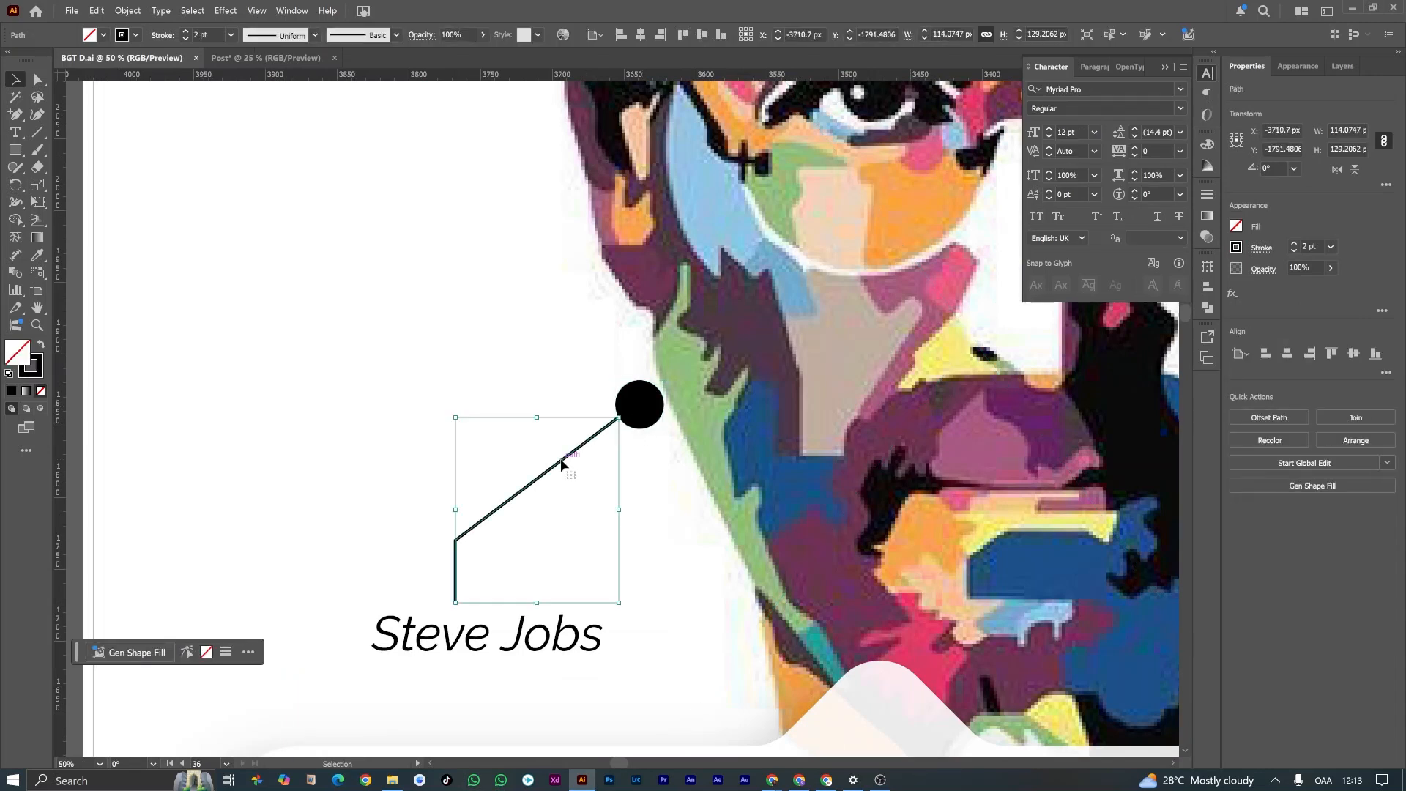
left_click(644, 399)
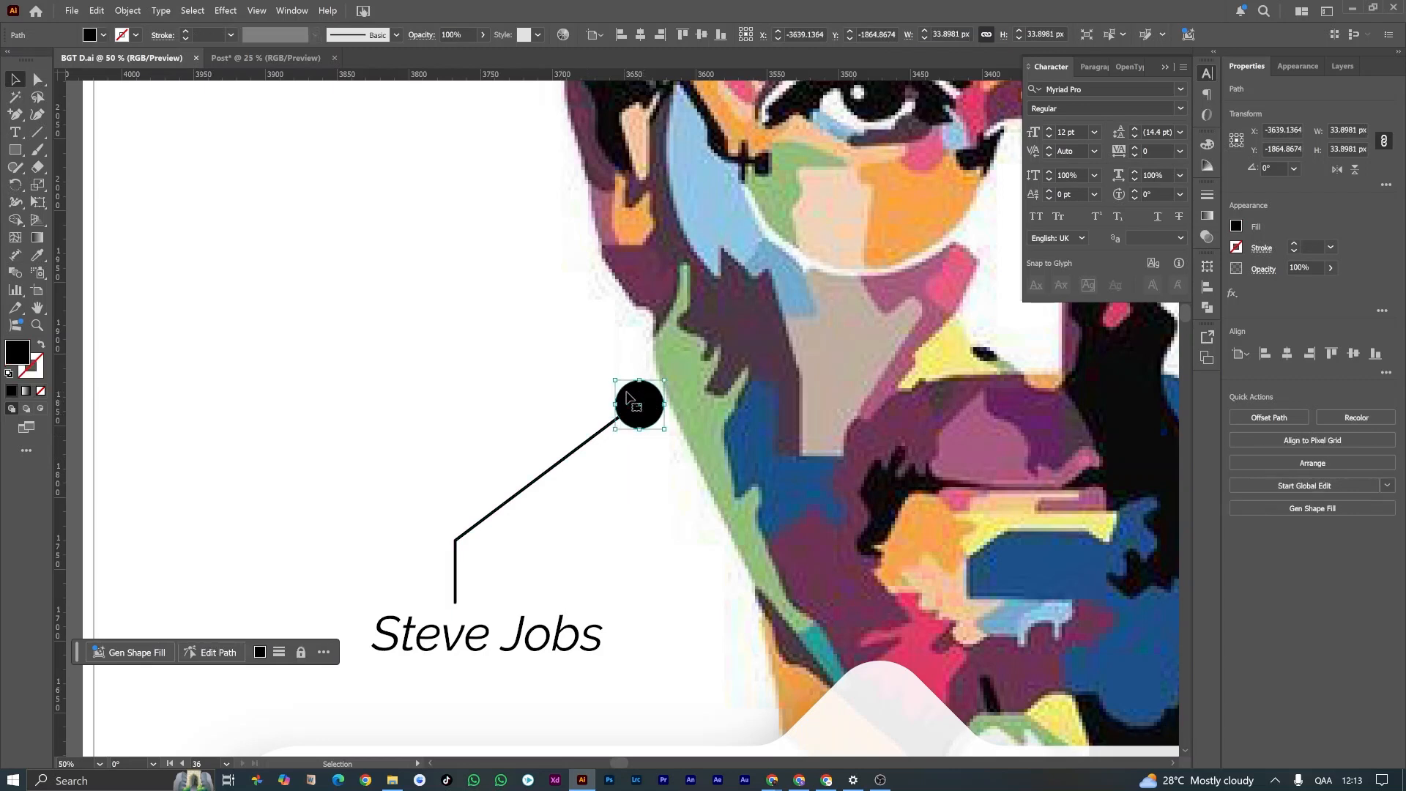
left_click(557, 467)
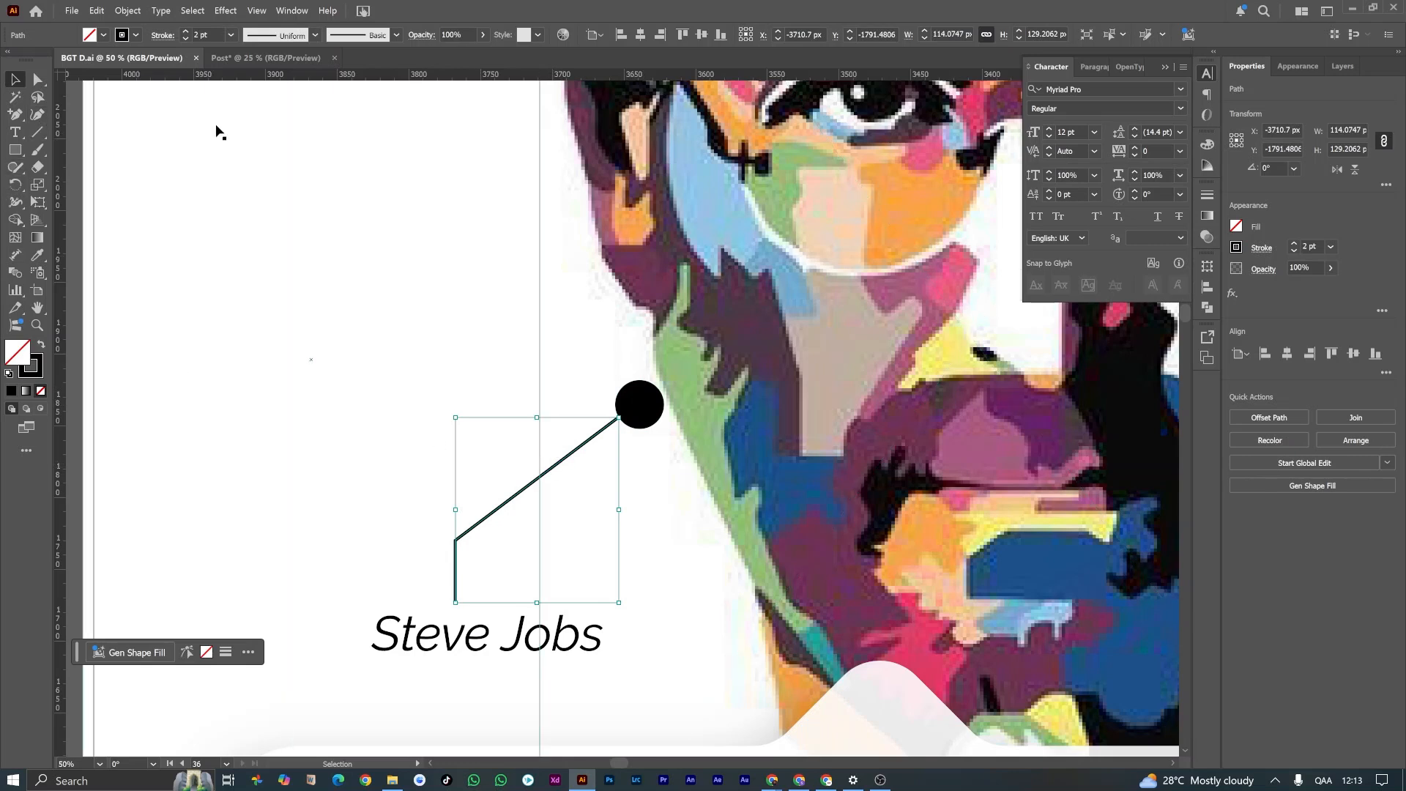
Step: In Post, draw a circle about 48 × 48 px in the white area beside the portrait's jaw and fill it black
left_click(278, 57)
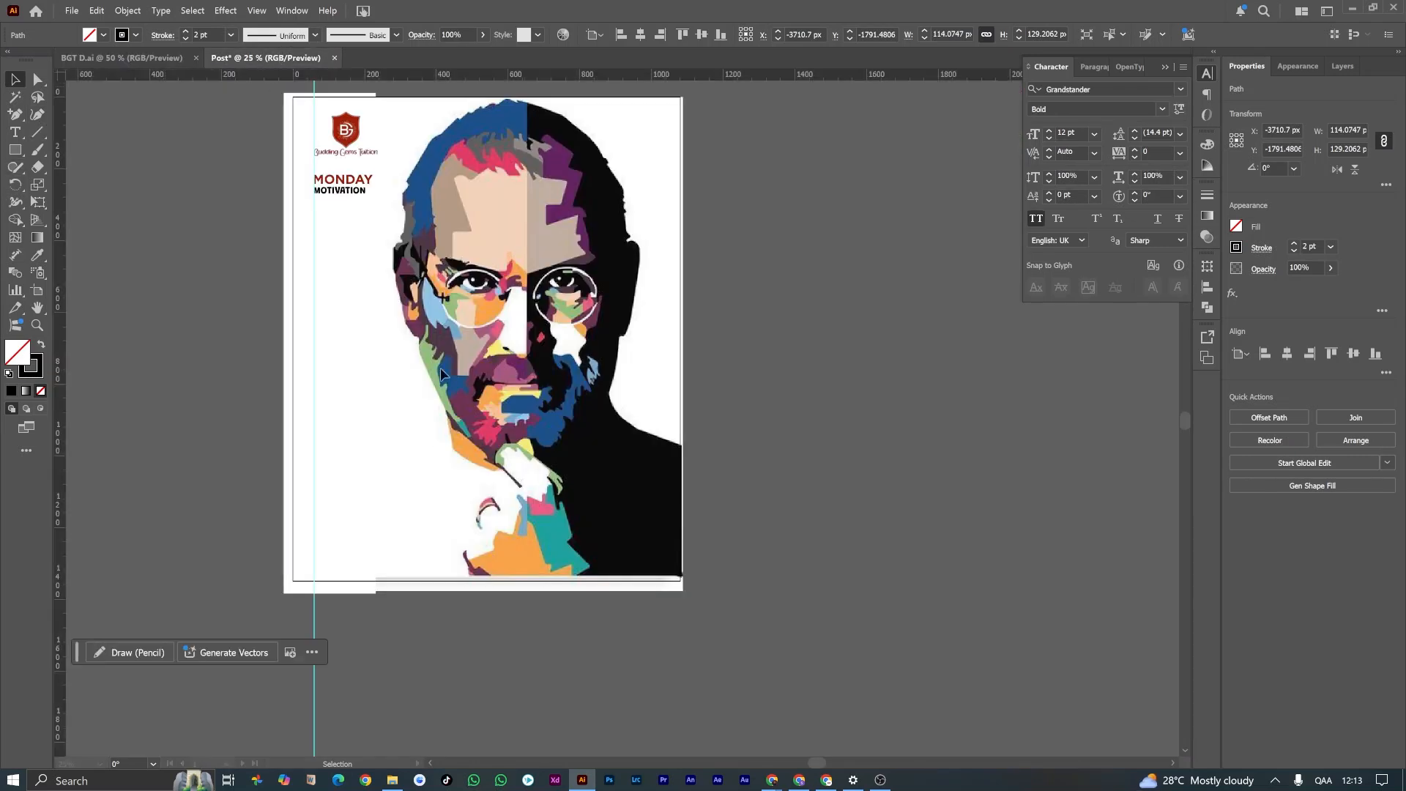
left_click_drag(17, 154, 70, 187)
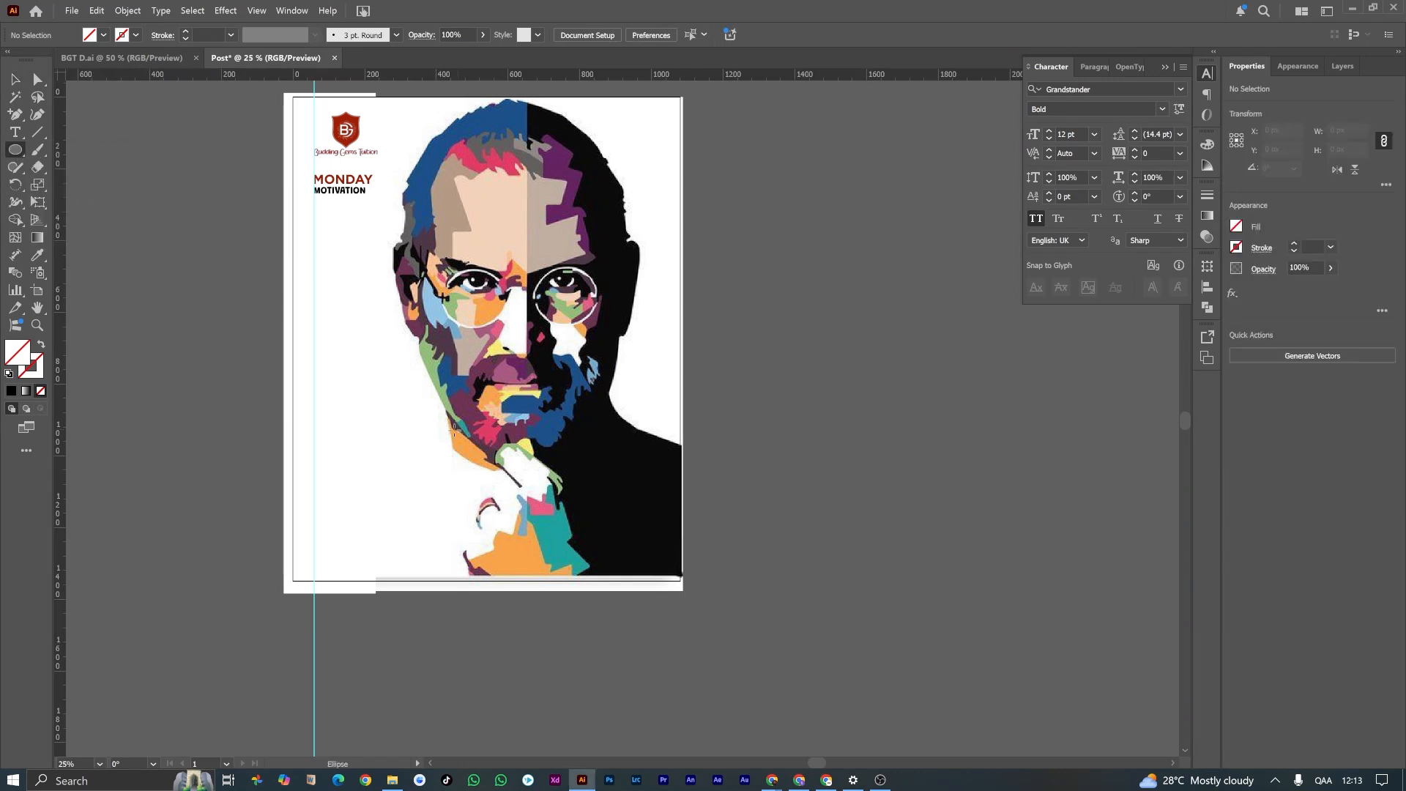
left_click_drag(405, 386, 426, 402)
double_click(18, 352)
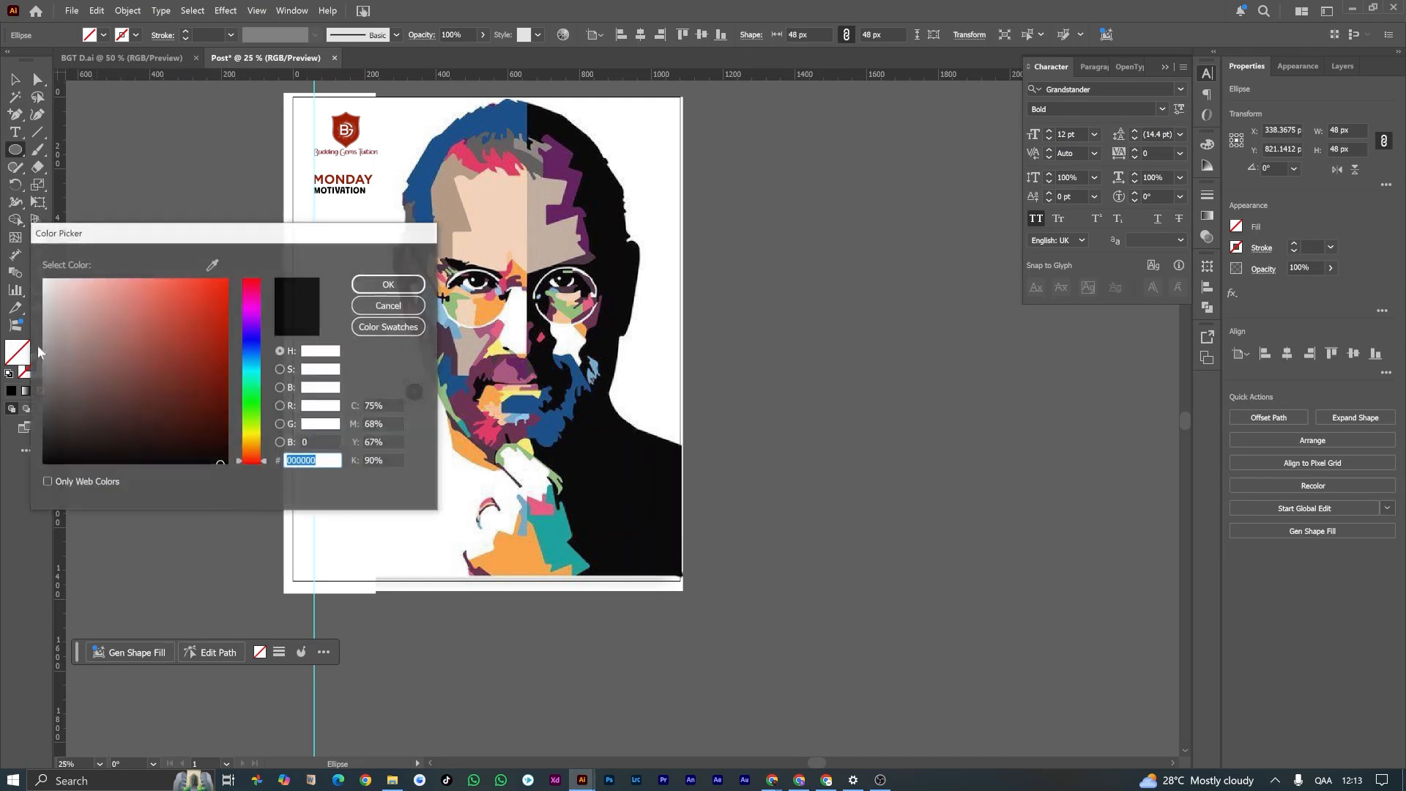
left_click(63, 432)
left_click(380, 290)
key("v")
scroll(382, 413, "up", 3)
scroll(463, 377, "down", 2)
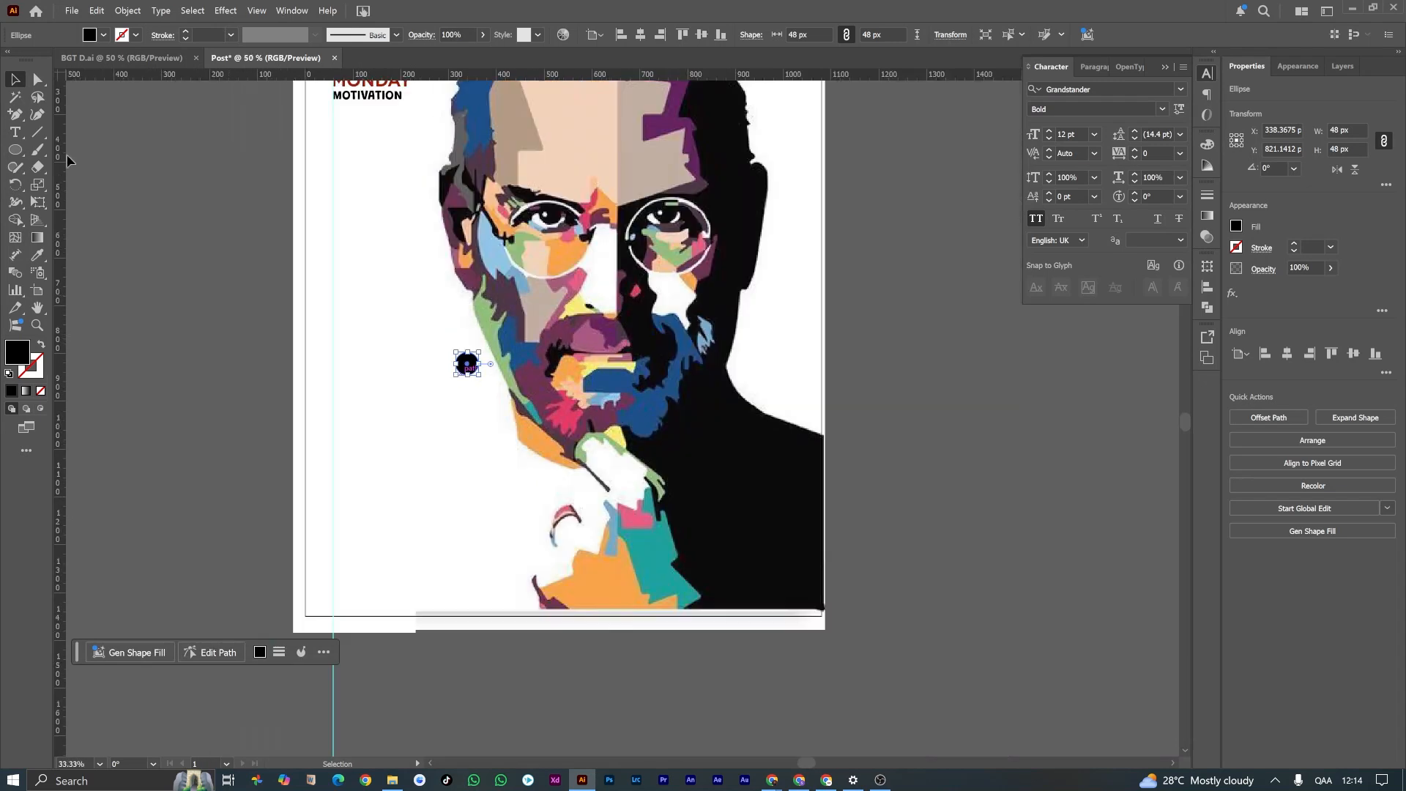
Step: Draw a leader line from the circle diagonally down-left, ending in a vertical segment about 43 px long, with a black stroke and no fill
left_click(182, 319)
left_click_drag(15, 115, 40, 117)
left_click_drag(459, 369, 424, 419)
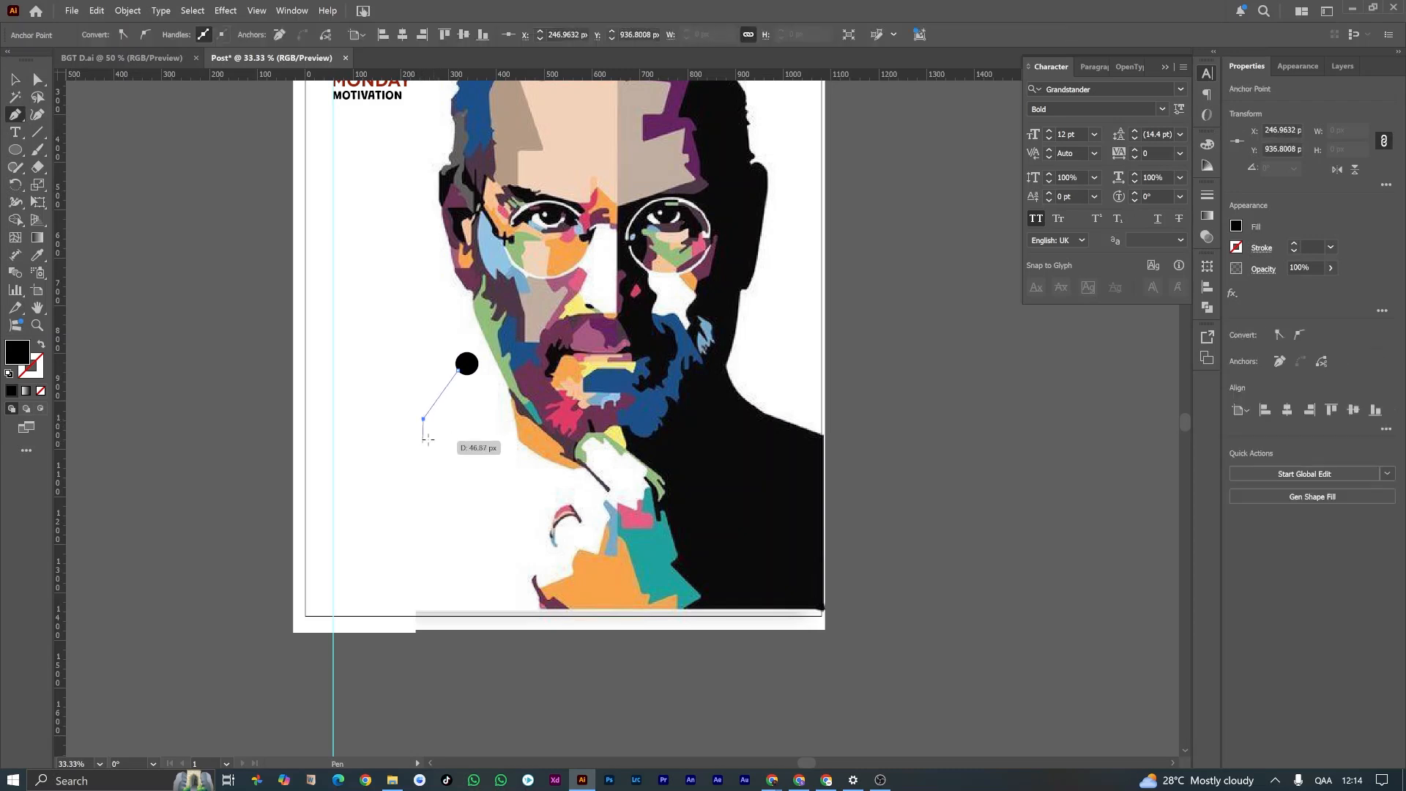
left_click(423, 438)
key("v")
left_click(41, 344)
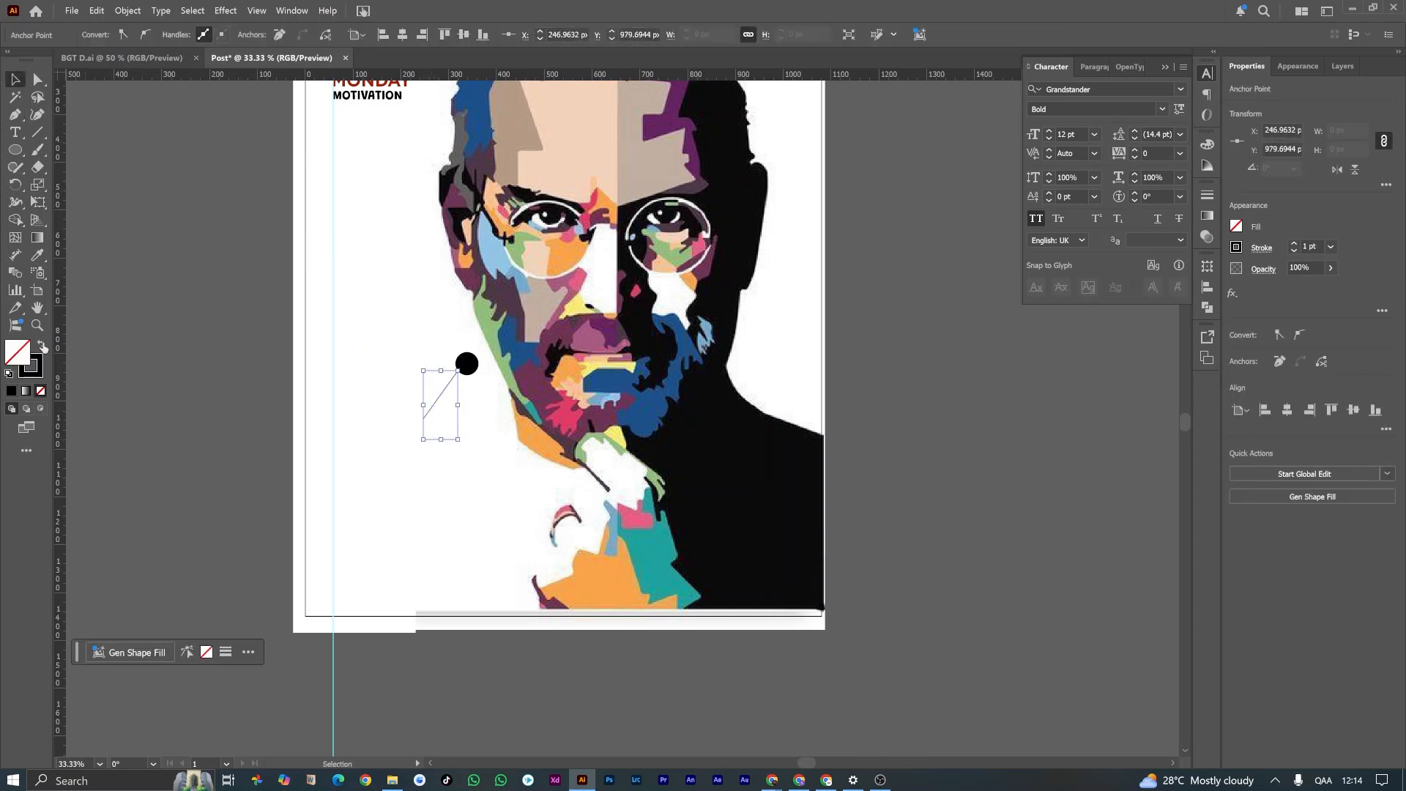
Step: Select the leader line below the black circle and set its stroke weight to 3 pt
left_click(79, 309)
left_click_drag(367, 390, 443, 416)
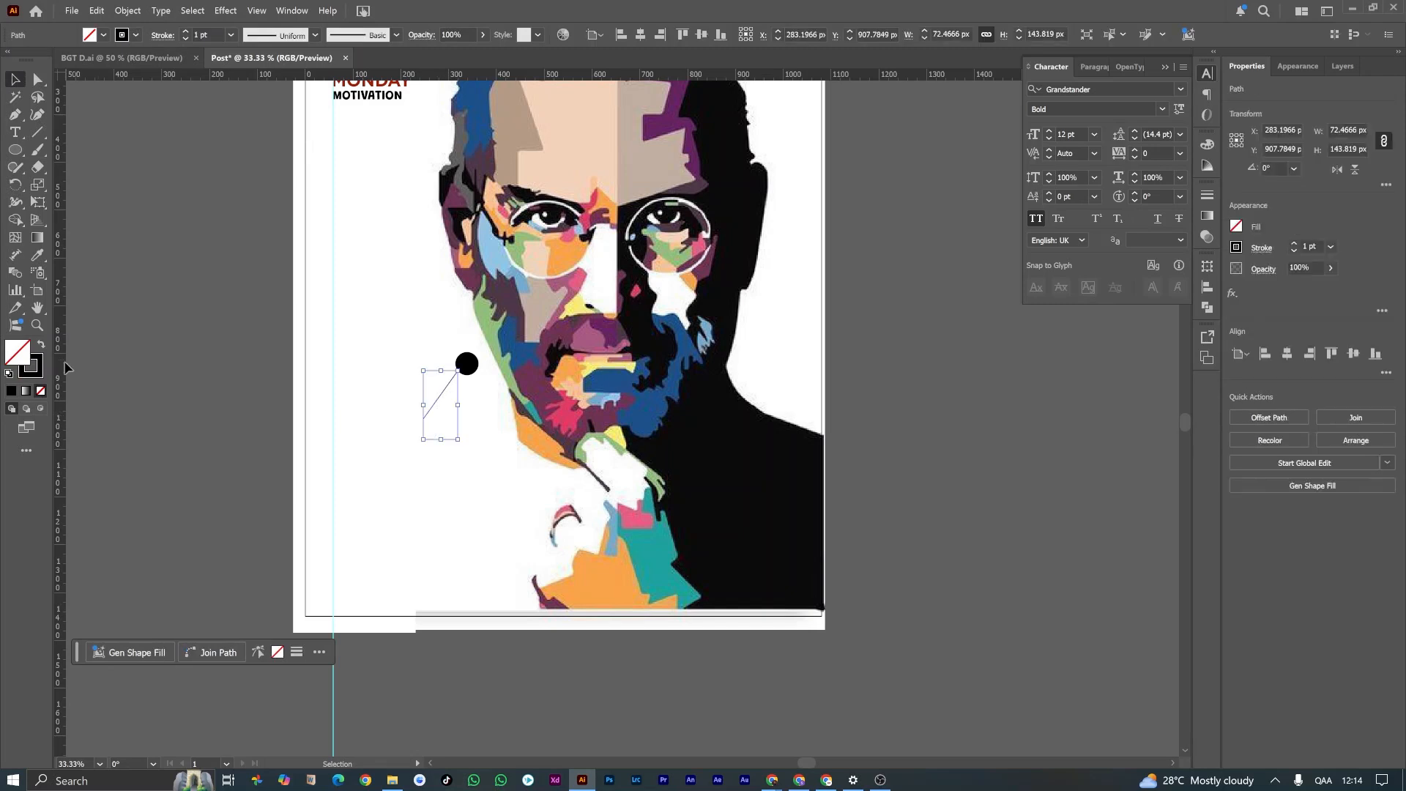
left_click(186, 31)
left_click(186, 31)
left_click(215, 197)
scroll(534, 454, "up", 2)
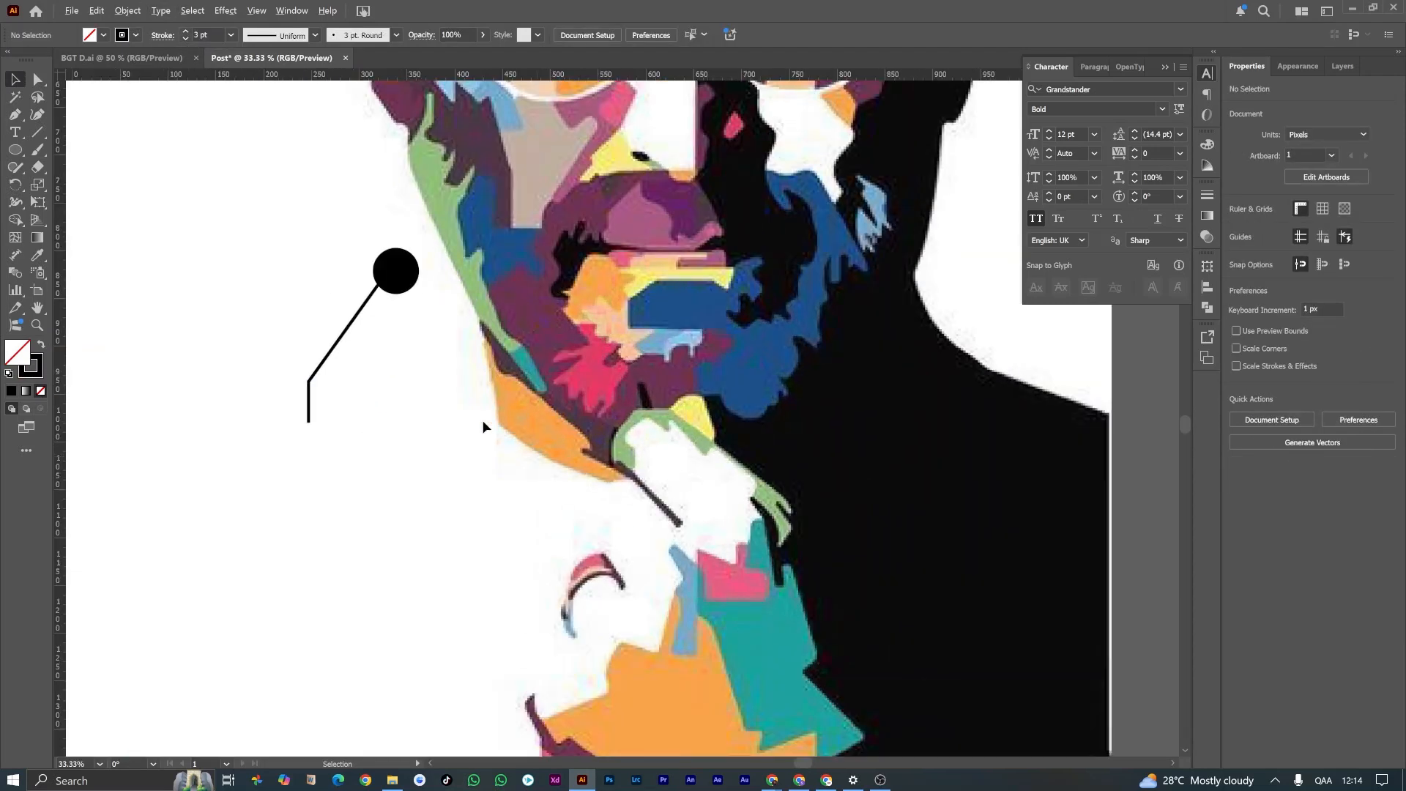
Step: Move the leader line up and to the right so its upper end meets the black circle
left_click_drag(358, 315, 251, 238)
left_click(252, 372)
left_click(163, 35)
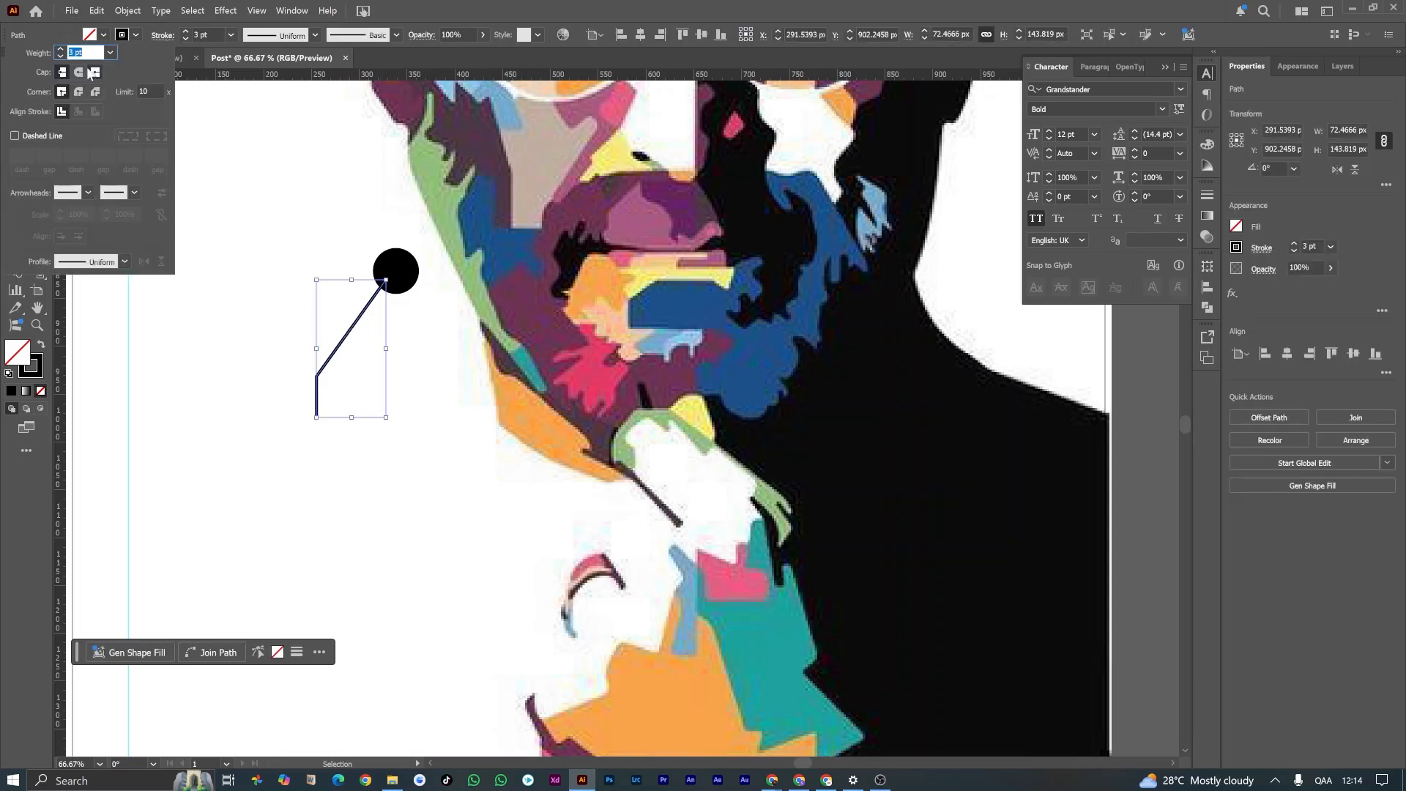
left_click(225, 238)
left_click(229, 403)
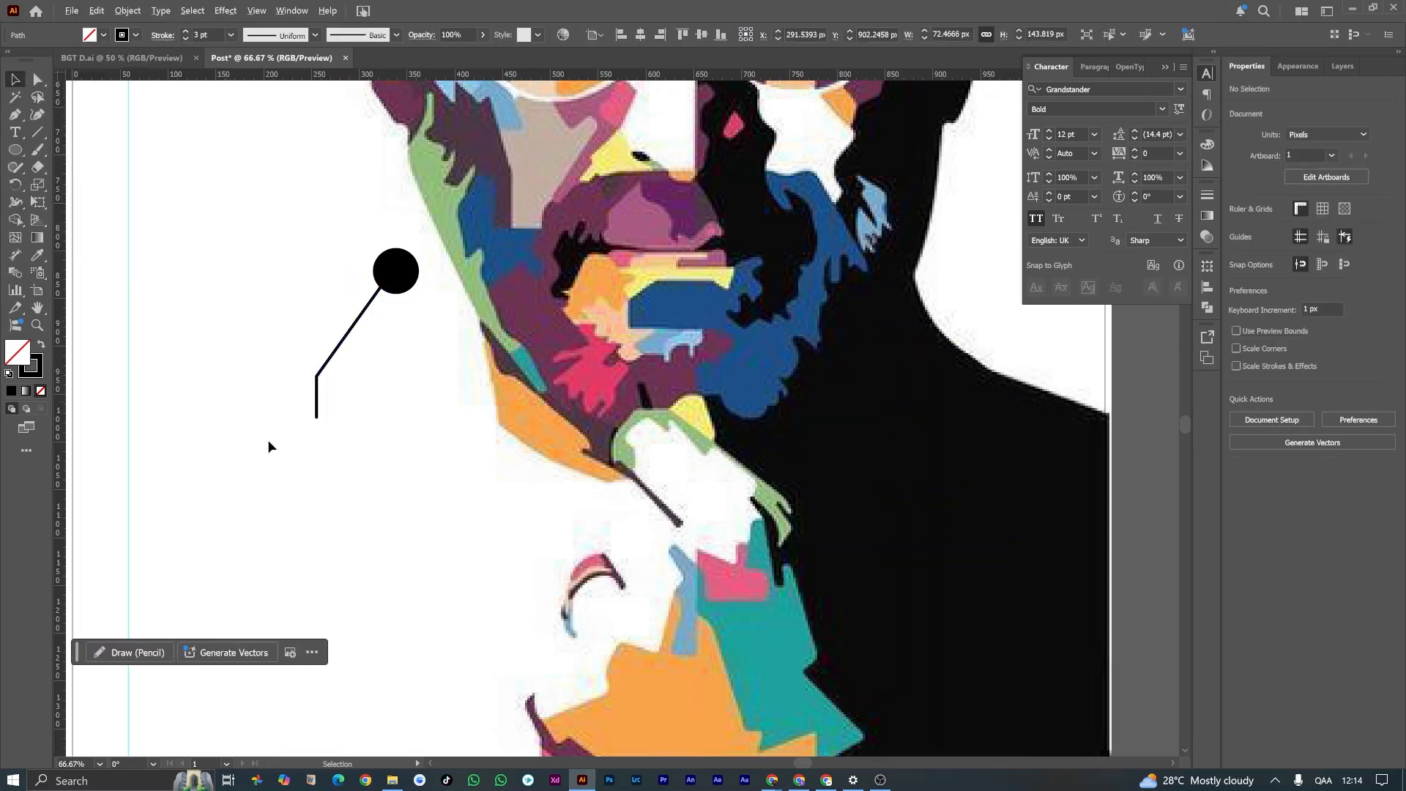
scroll(295, 425, "down", 2)
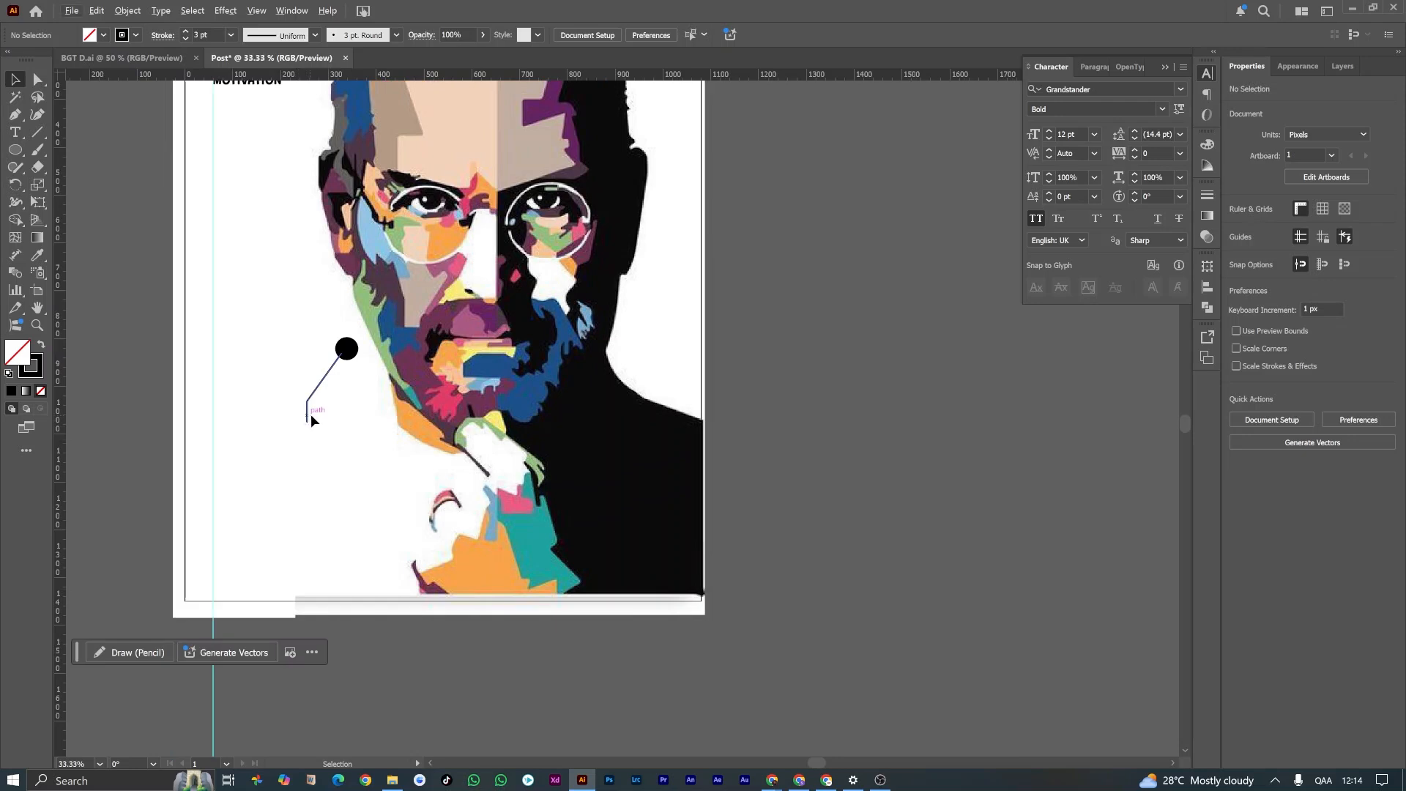
Step: Add a "Steve Jobs" text label in Raleway Italic just below the vertical end of the leader line
scroll(361, 340, "down", 2)
scroll(322, 395, "up", 3)
key("t")
left_click(269, 436)
type("Steve Jobs")
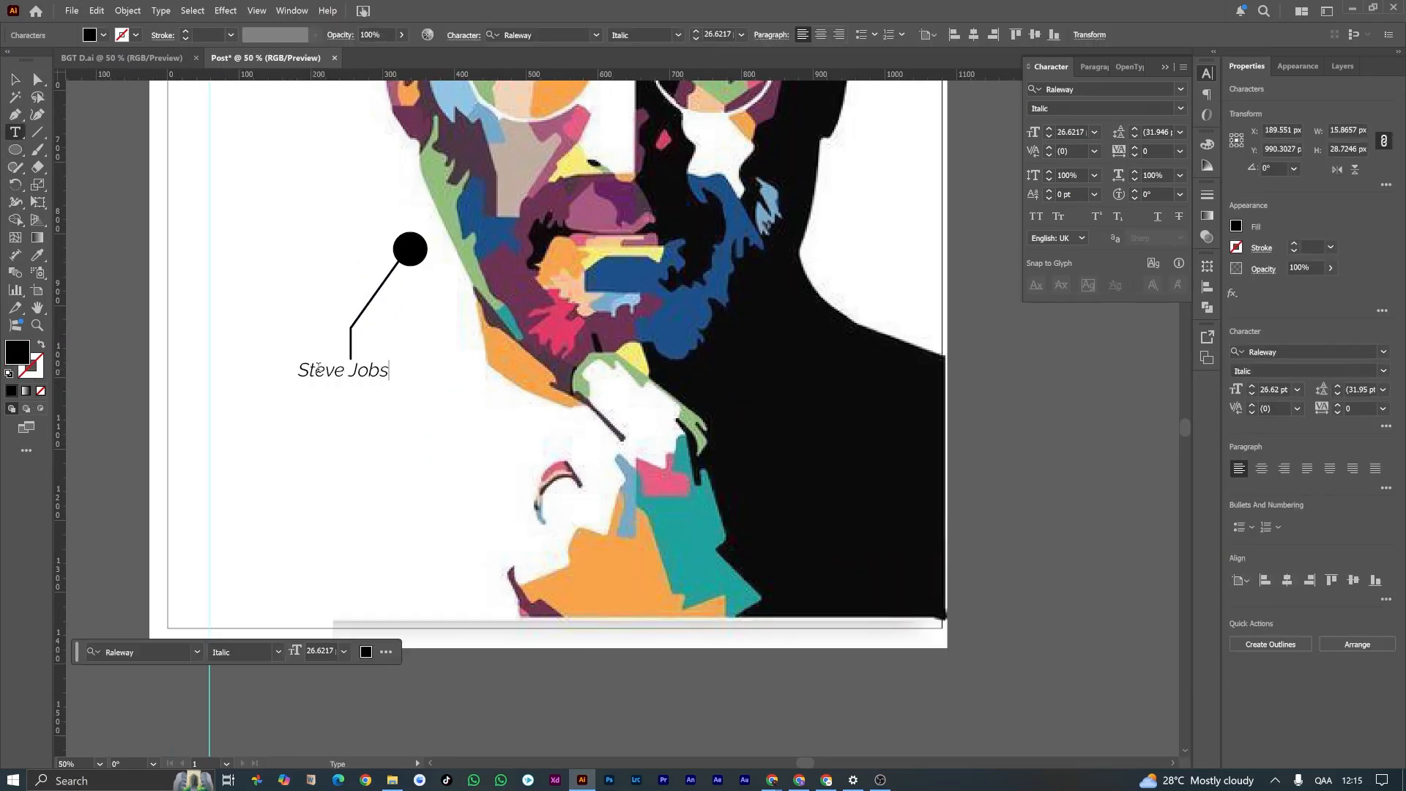
Step: Enlarge the "Steve Jobs" label to about 29 pt and place it centred under the leader line
left_click(15, 79)
scroll(347, 366, "up", 2)
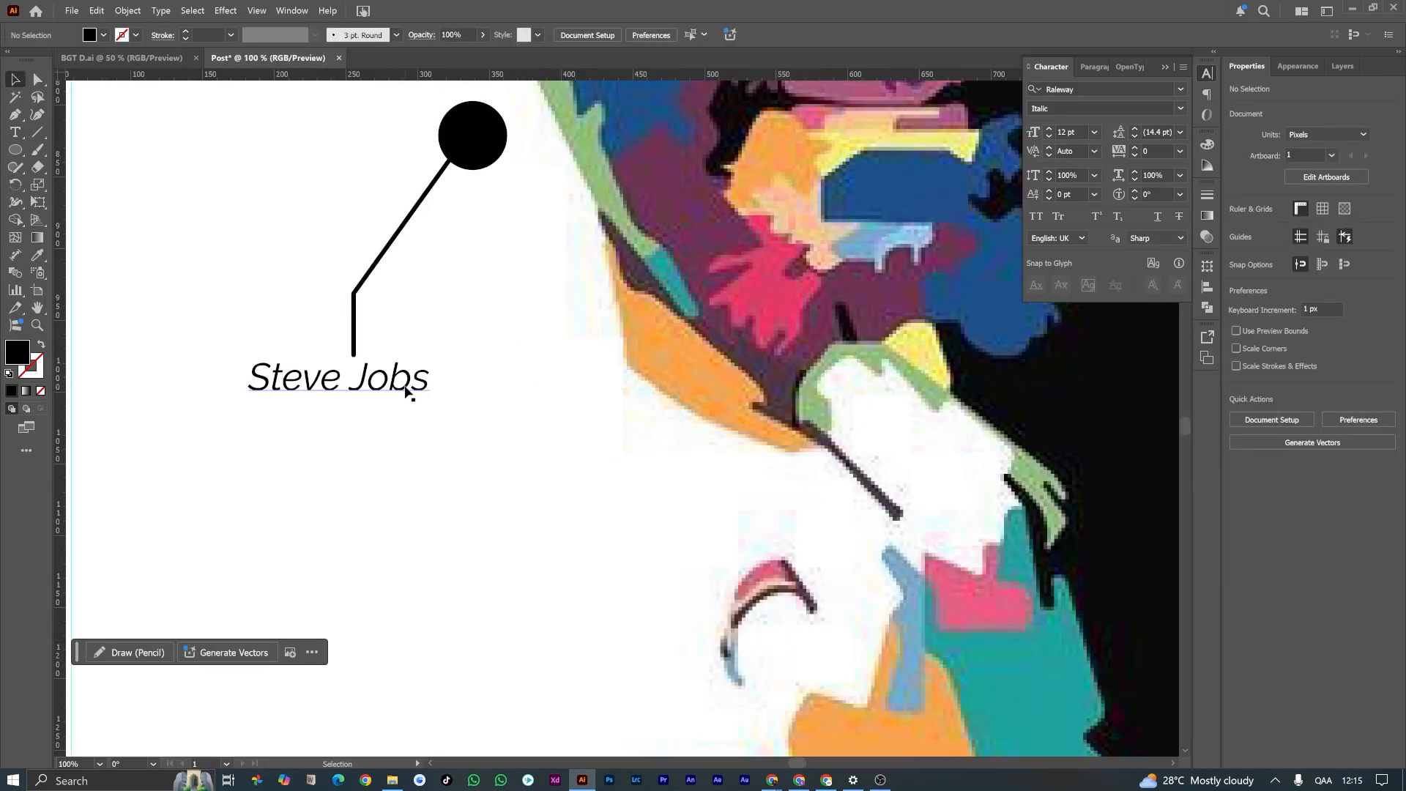
mouse_move(430, 404)
left_mouse_down()
mouse_move(460, 410)
mouse_move(438, 387)
mouse_move(448, 408)
left_mouse_up()
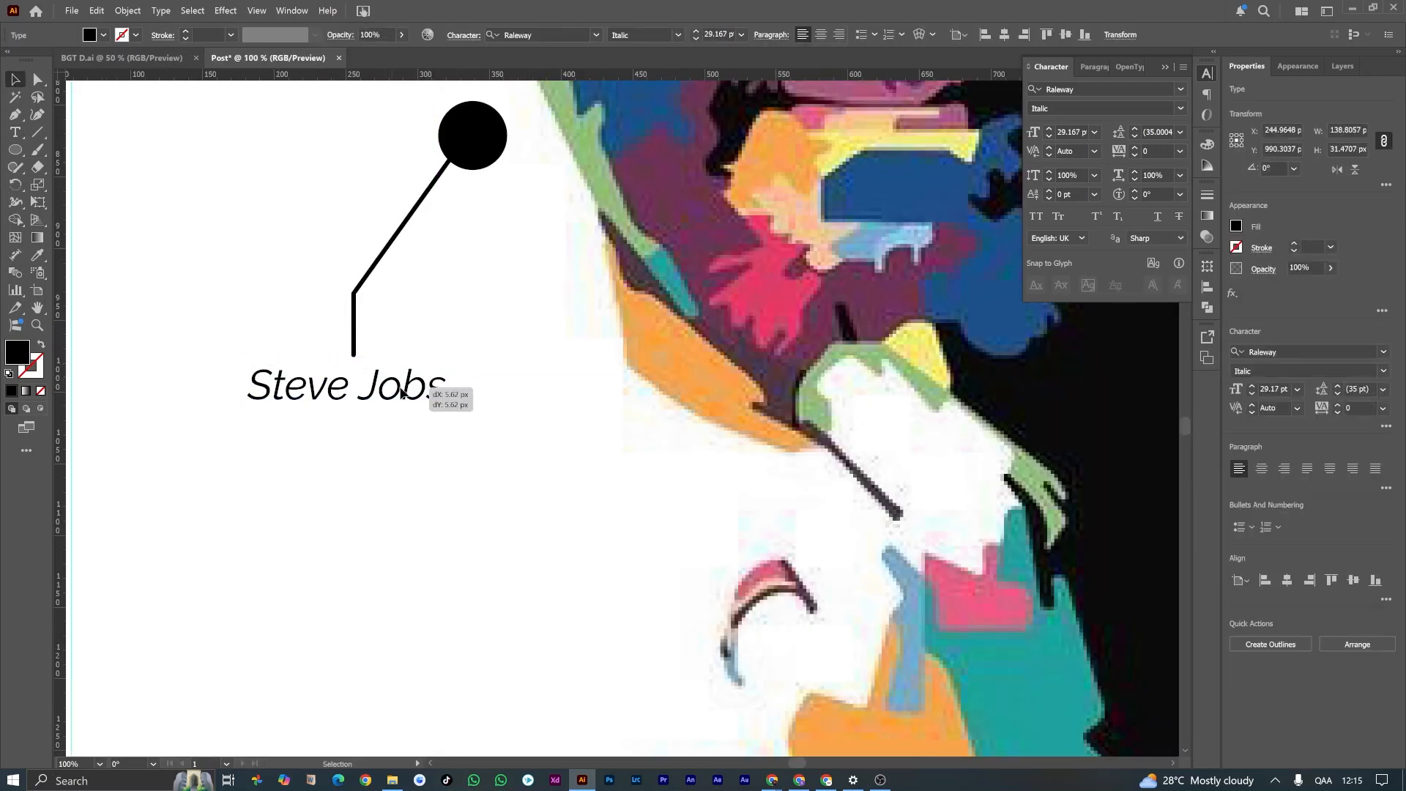
scroll(448, 407, "down", 3)
left_click(458, 495)
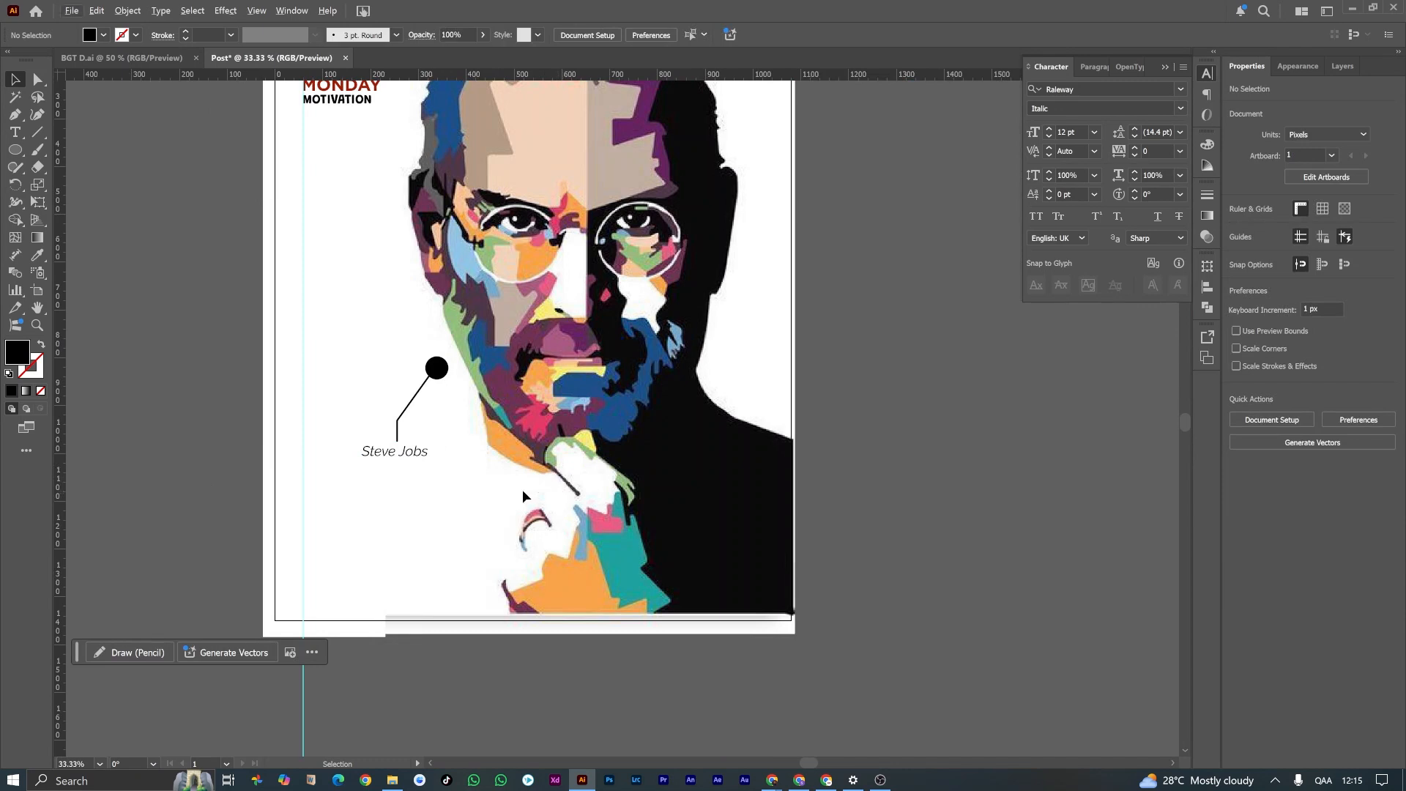
Step: Draw a black rectangle about 922 × 224 px across the lower portrait and centre it horizontally on the artboard
scroll(496, 386, "down", 2)
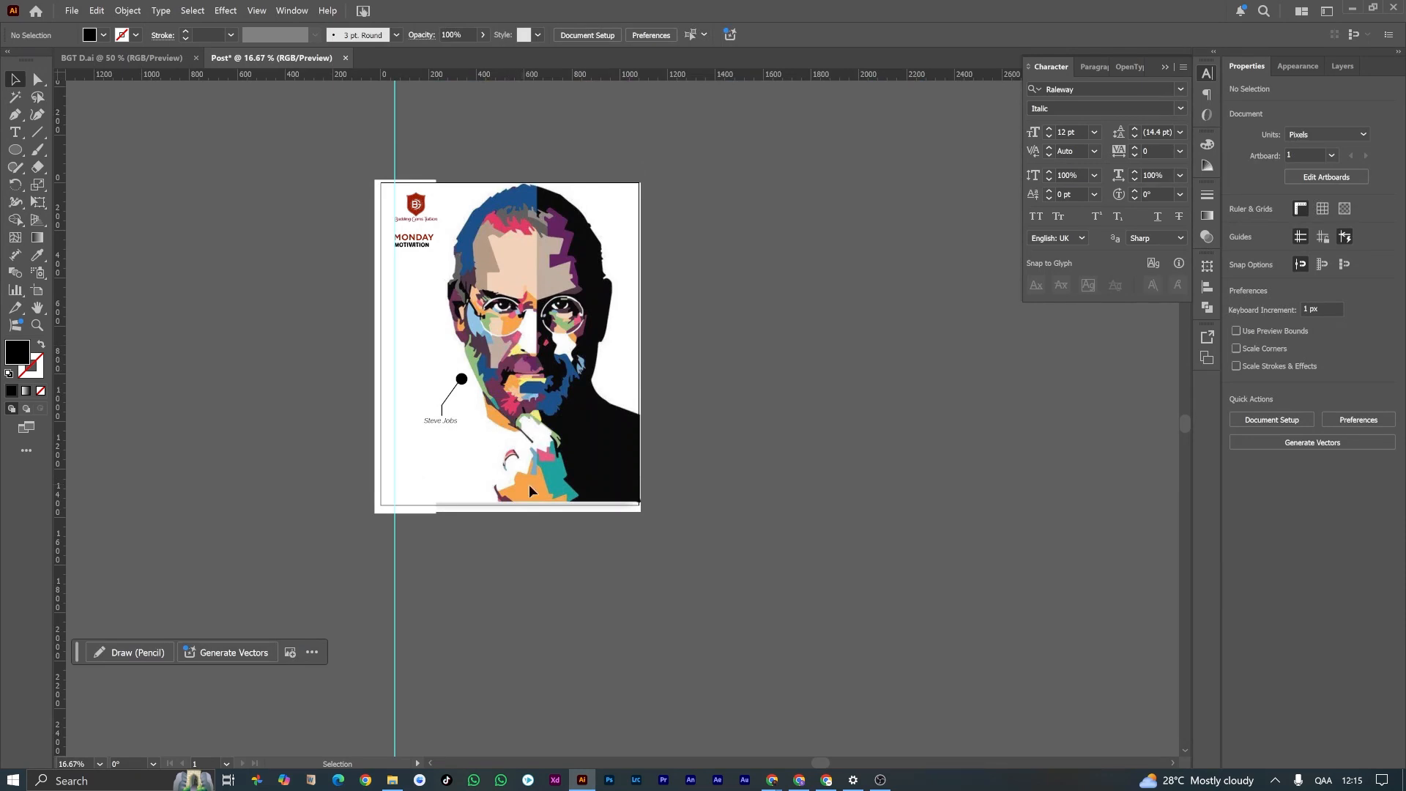
left_click_drag(21, 154, 82, 145)
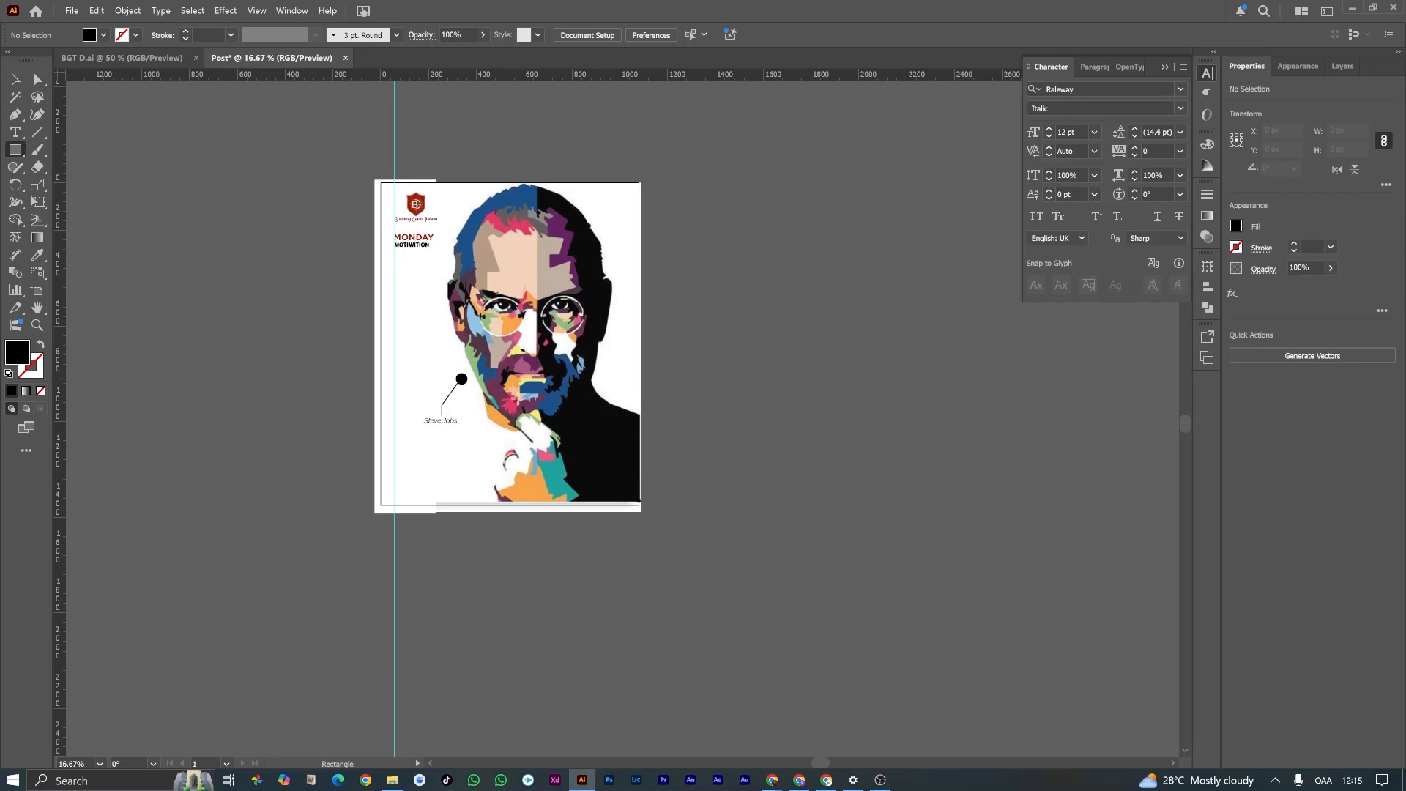
left_click_drag(432, 431, 622, 482)
scroll(622, 473, "up", 1)
left_click(641, 35)
key("v")
scroll(492, 517, "up", 1)
scroll(528, 479, "up", 1)
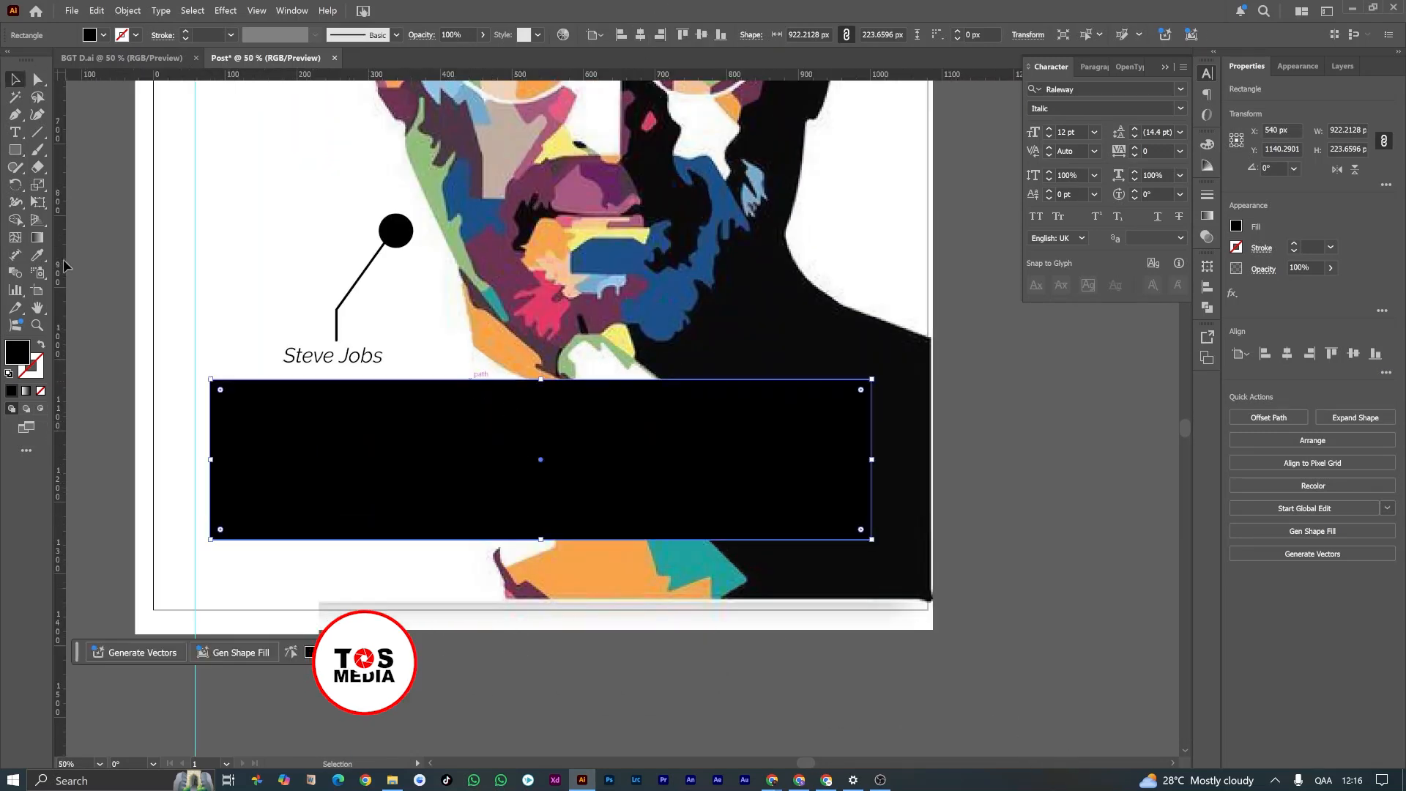
Step: Draw a black square about 95 px wide over the rectangle's upper edge and centre it horizontally on the rectangle
key("m")
left_click_drag(498, 343, 567, 411)
left_click(14, 78)
left_click(643, 486, "shift")
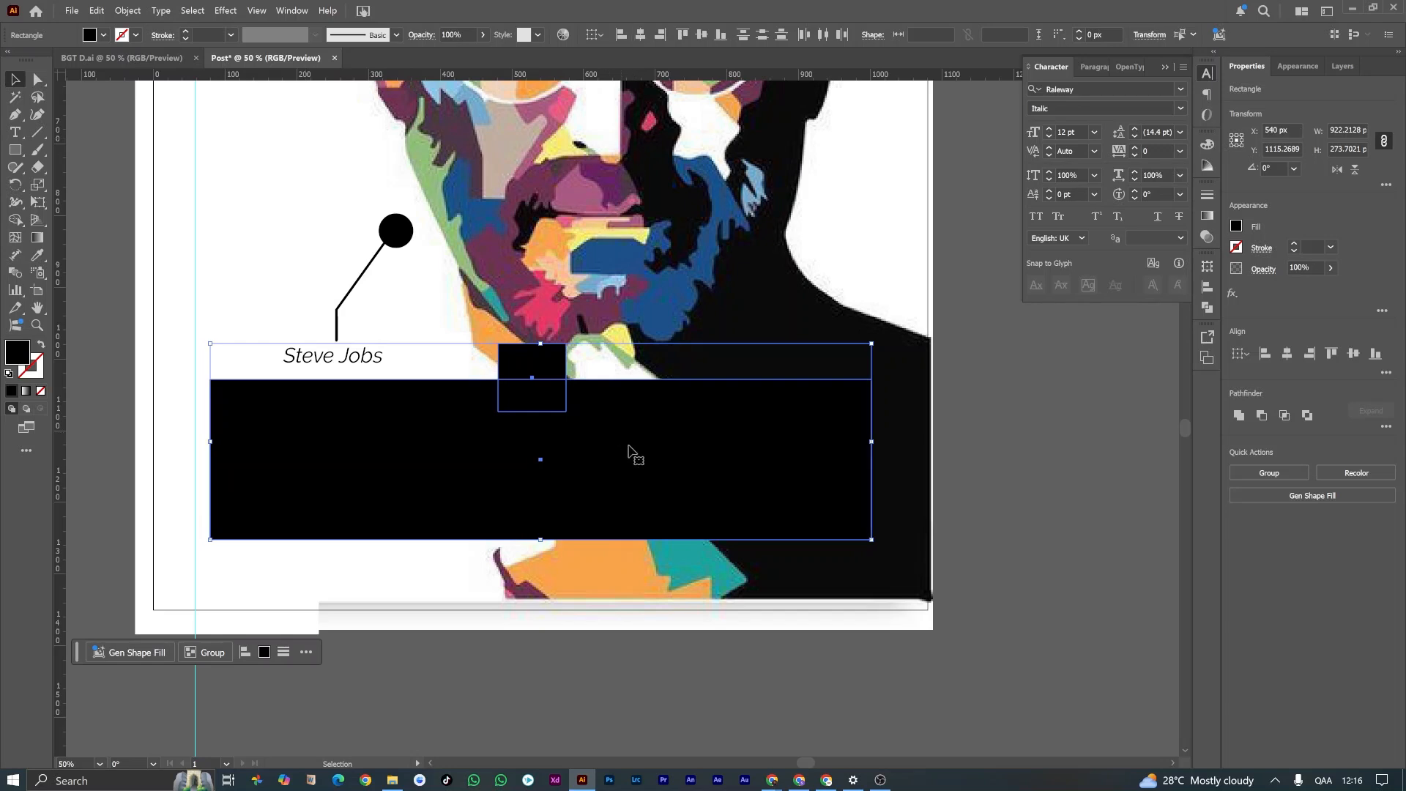
left_click(636, 479)
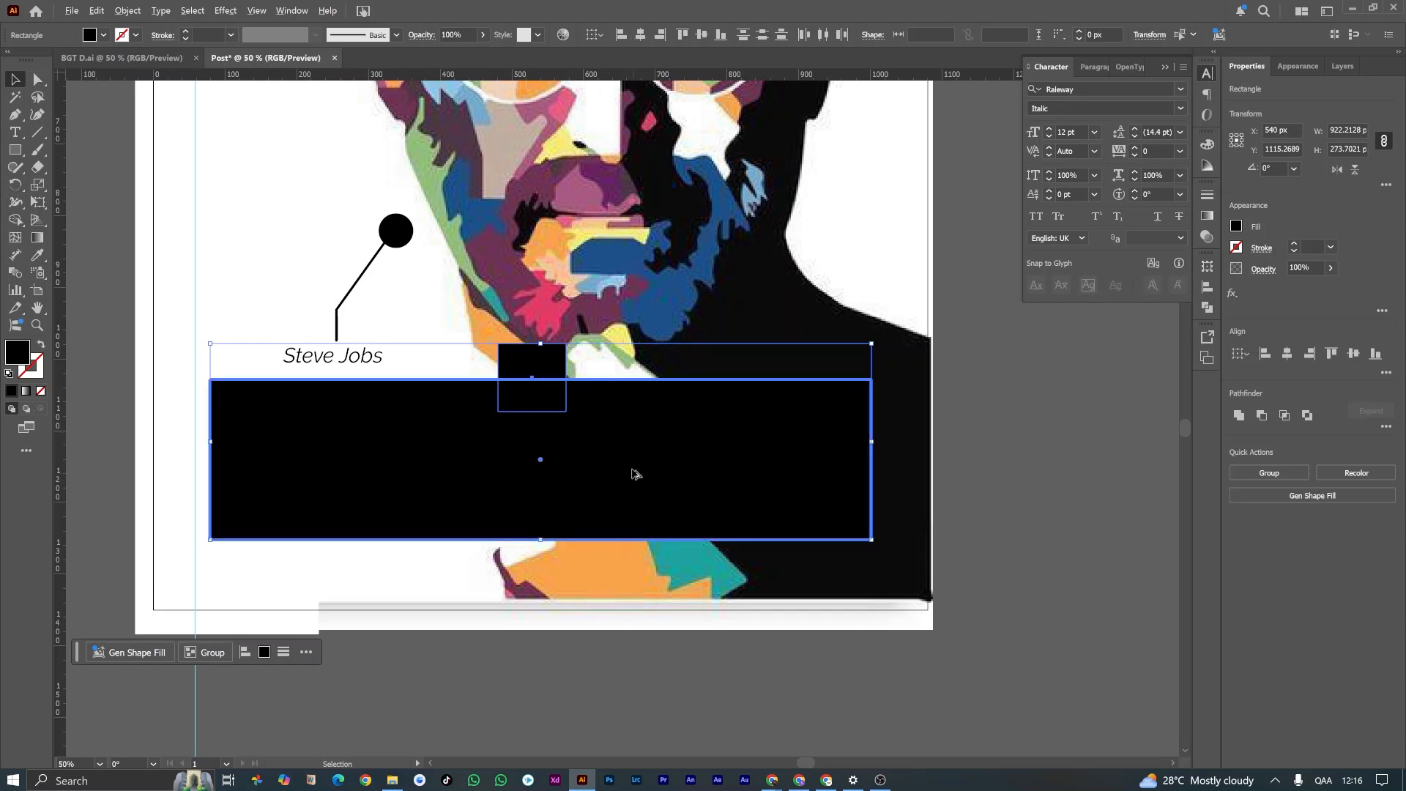
left_click(640, 35)
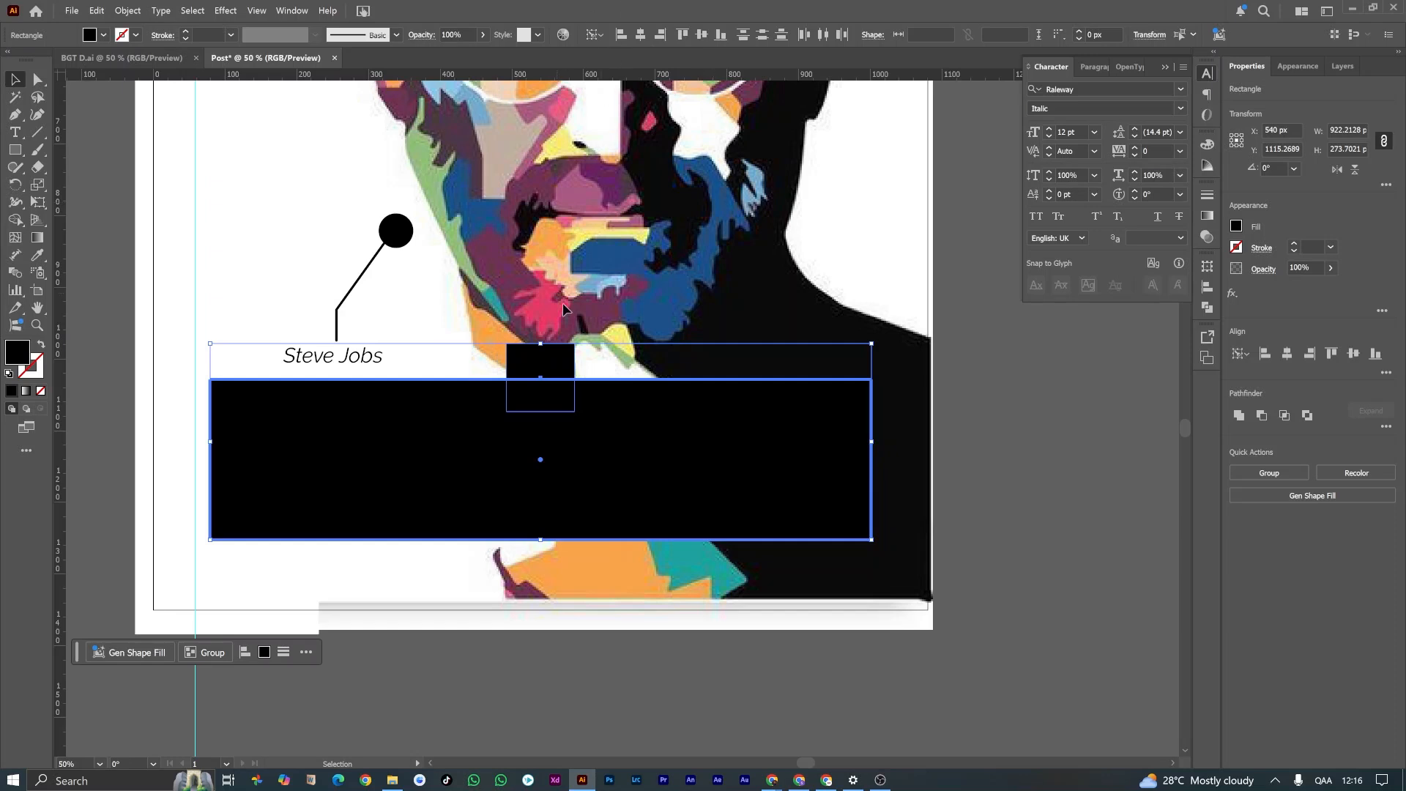
left_click(538, 448)
left_click(543, 356)
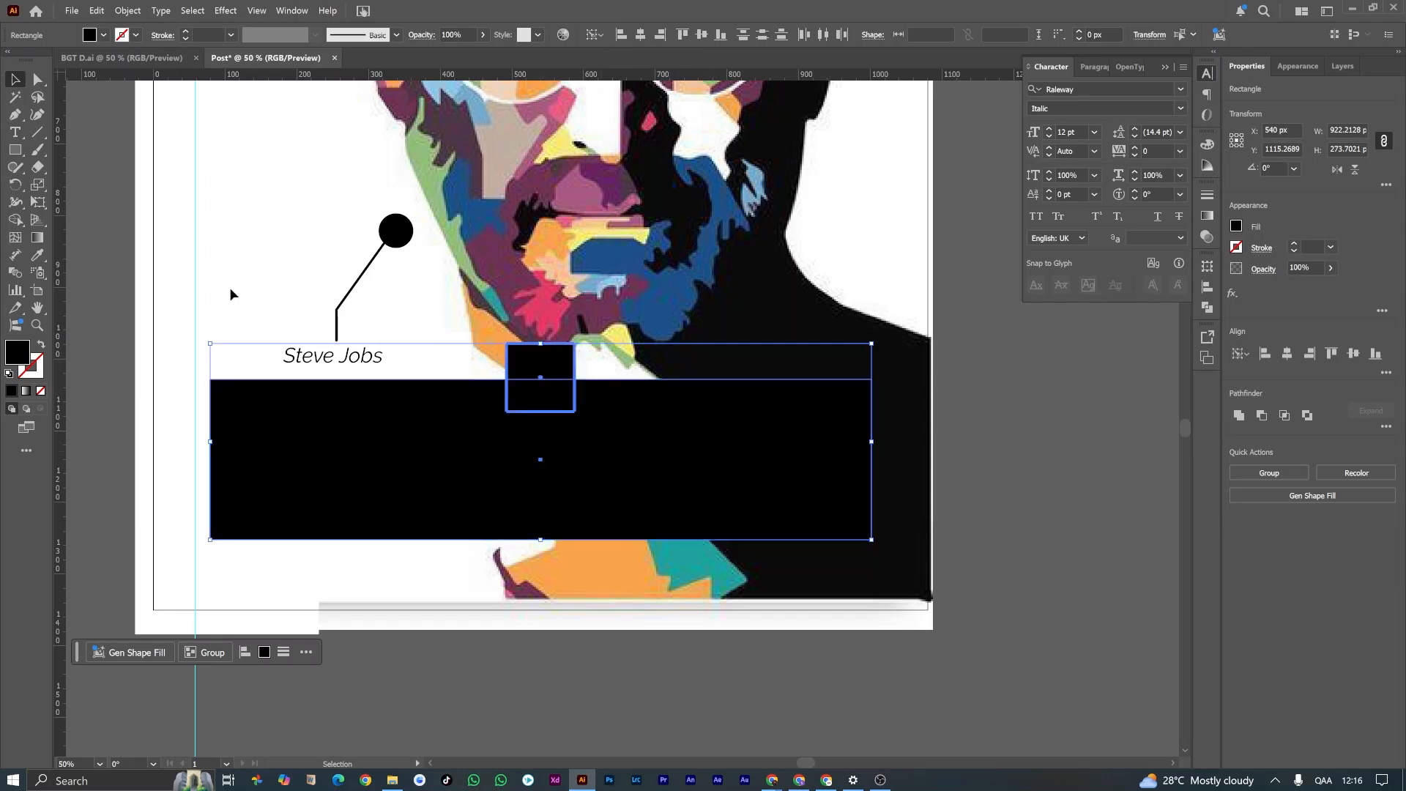
left_click(78, 284)
Step: Rotate the small square by 45° into a diamond and shift it slightly down onto the rectangle's upper edge
left_click(549, 363)
left_click_drag(583, 408, 542, 426)
scroll(533, 389, "up", 2)
left_click_drag(552, 320, 552, 327)
scroll(570, 383, "down", 2)
scroll(552, 393, "down", 1)
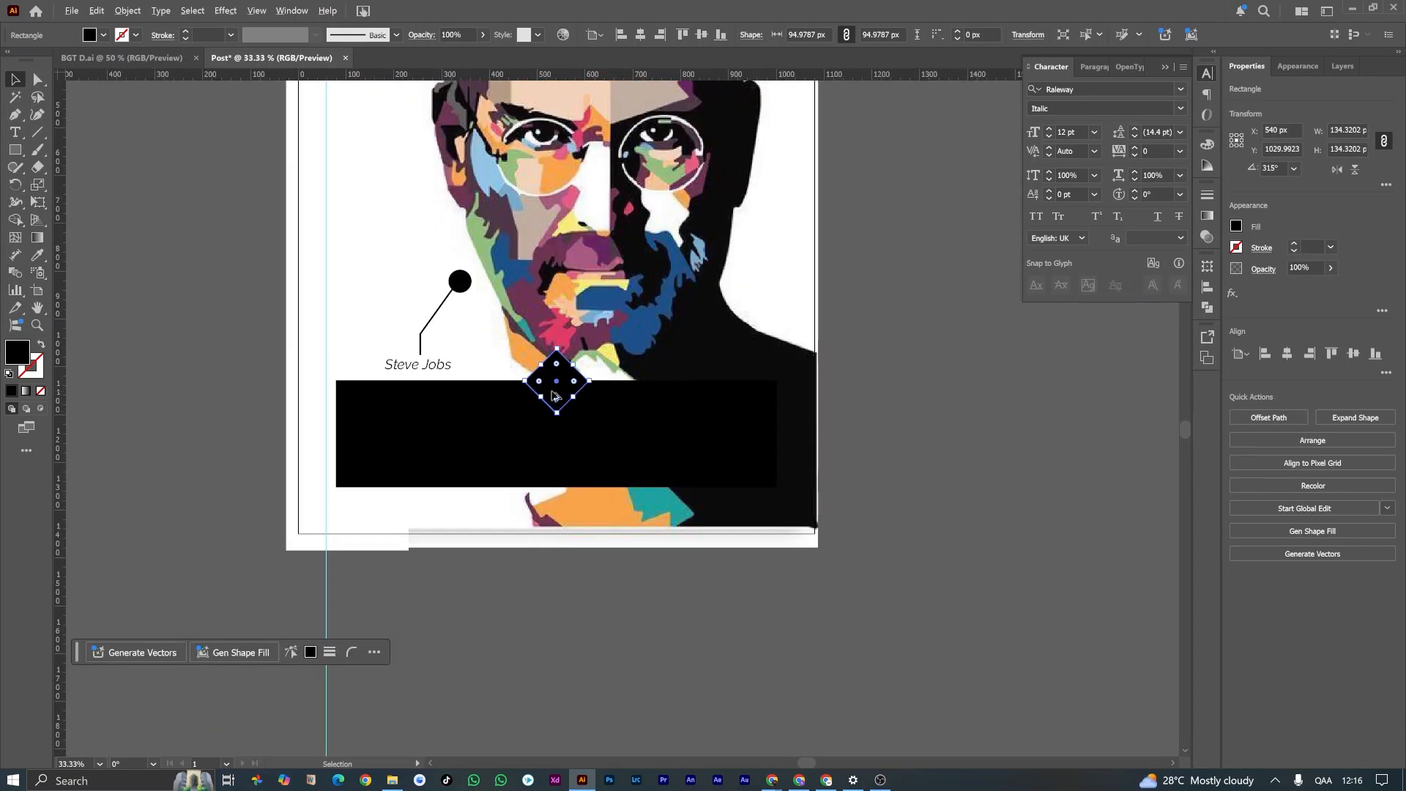
Step: Unite the diamond and the wide rectangle into a single speech-bubble shape
scroll(529, 395, "up", 2)
left_click(471, 418, "shift")
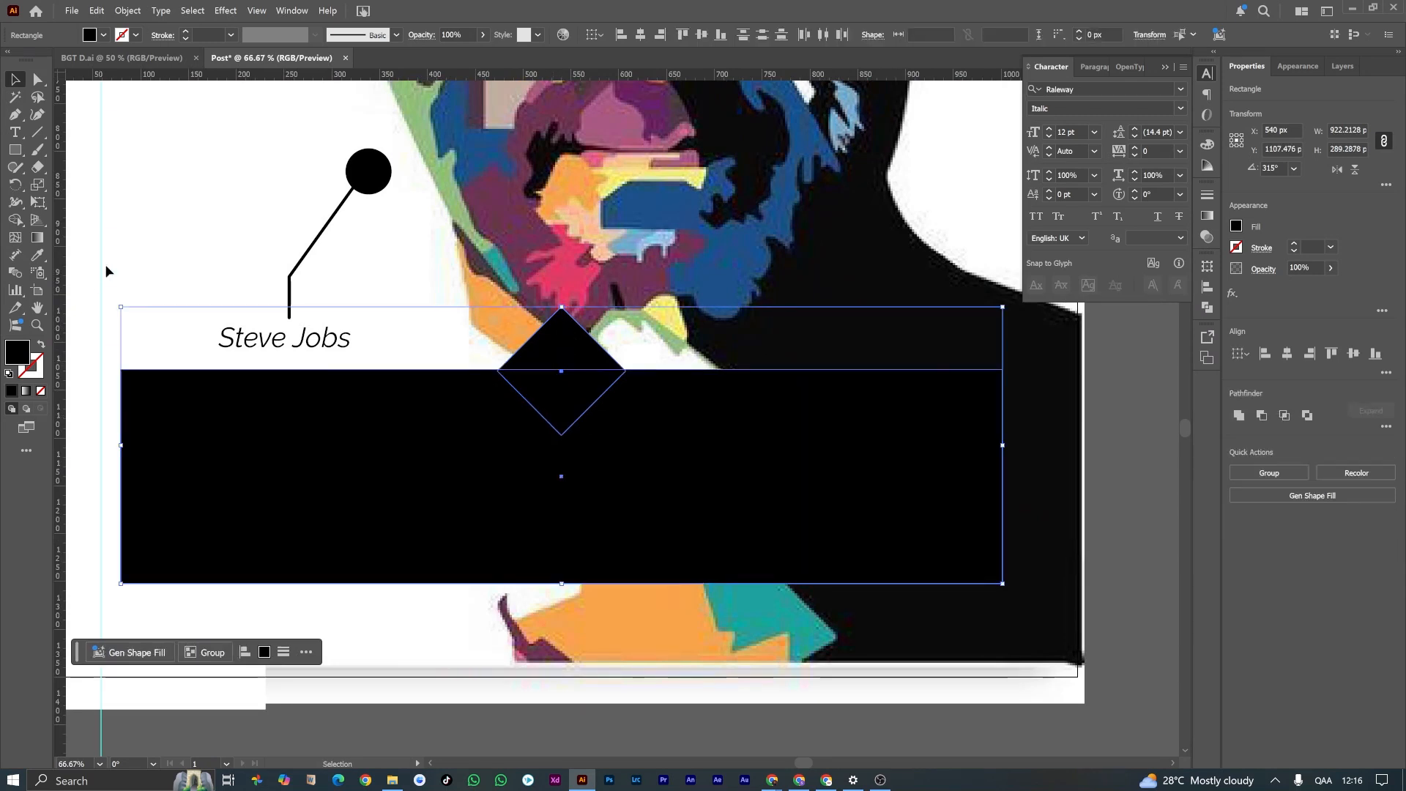
left_click(1239, 414)
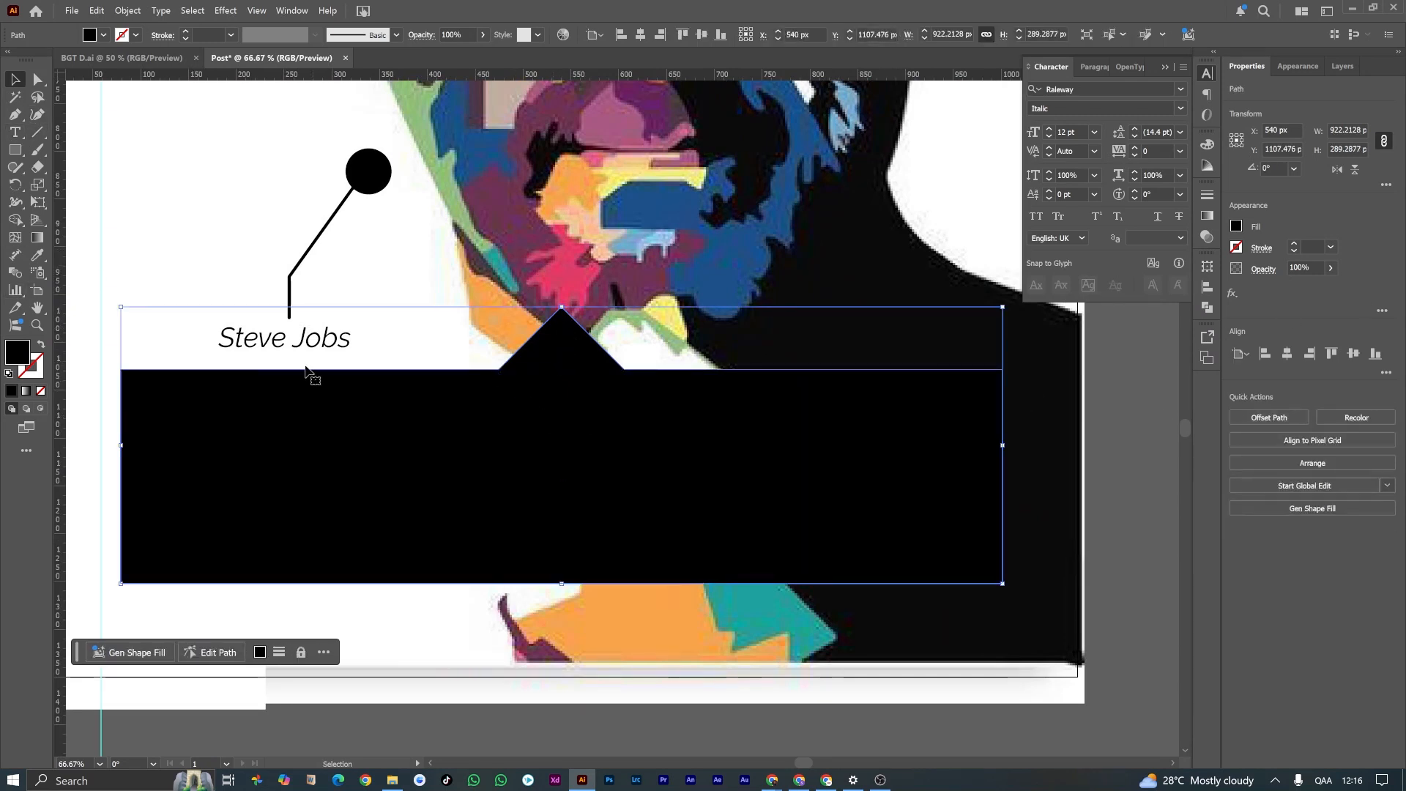
key("ctrl+z")
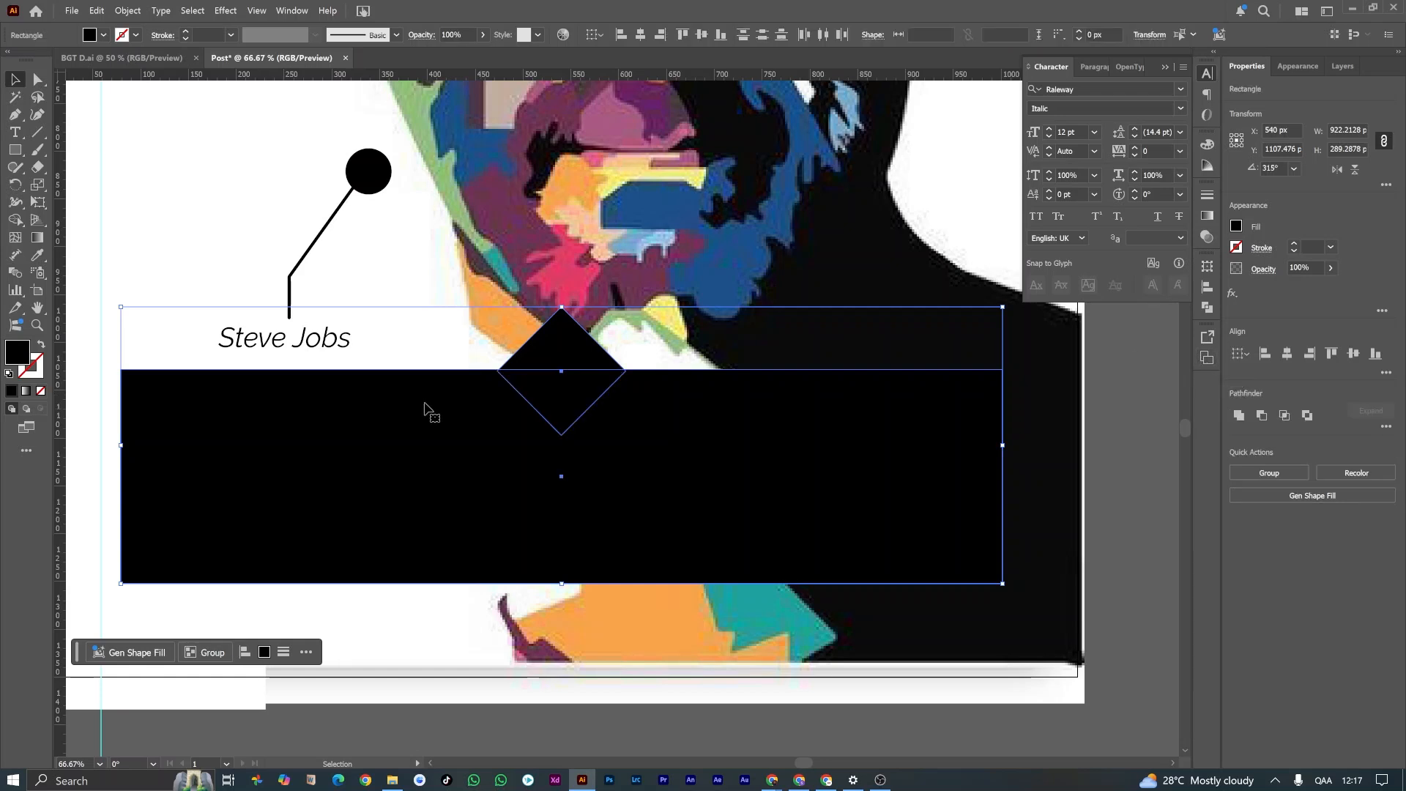
left_click(1242, 421)
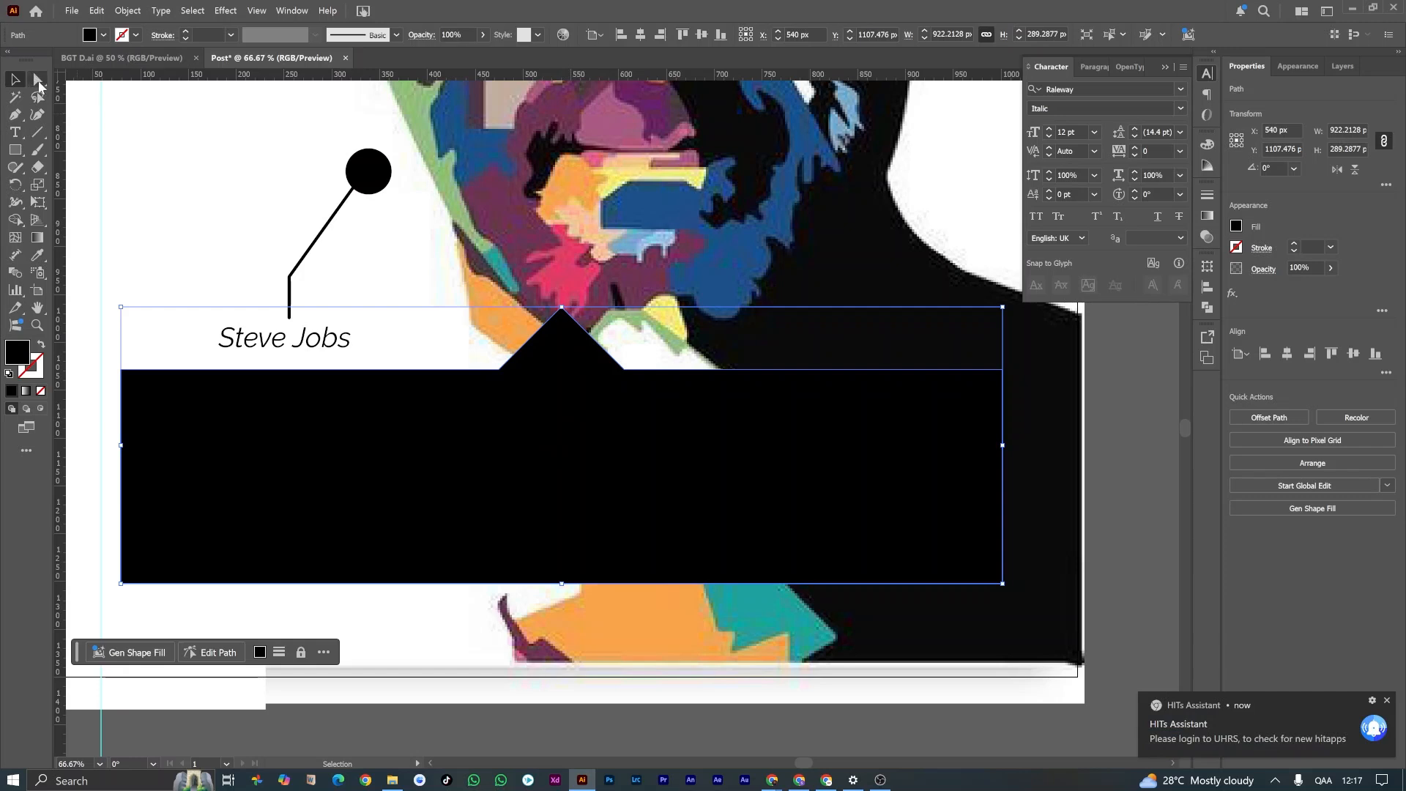
Step: Round all corners of the speech-bubble shape to a radius of about 26 px
left_click(39, 82)
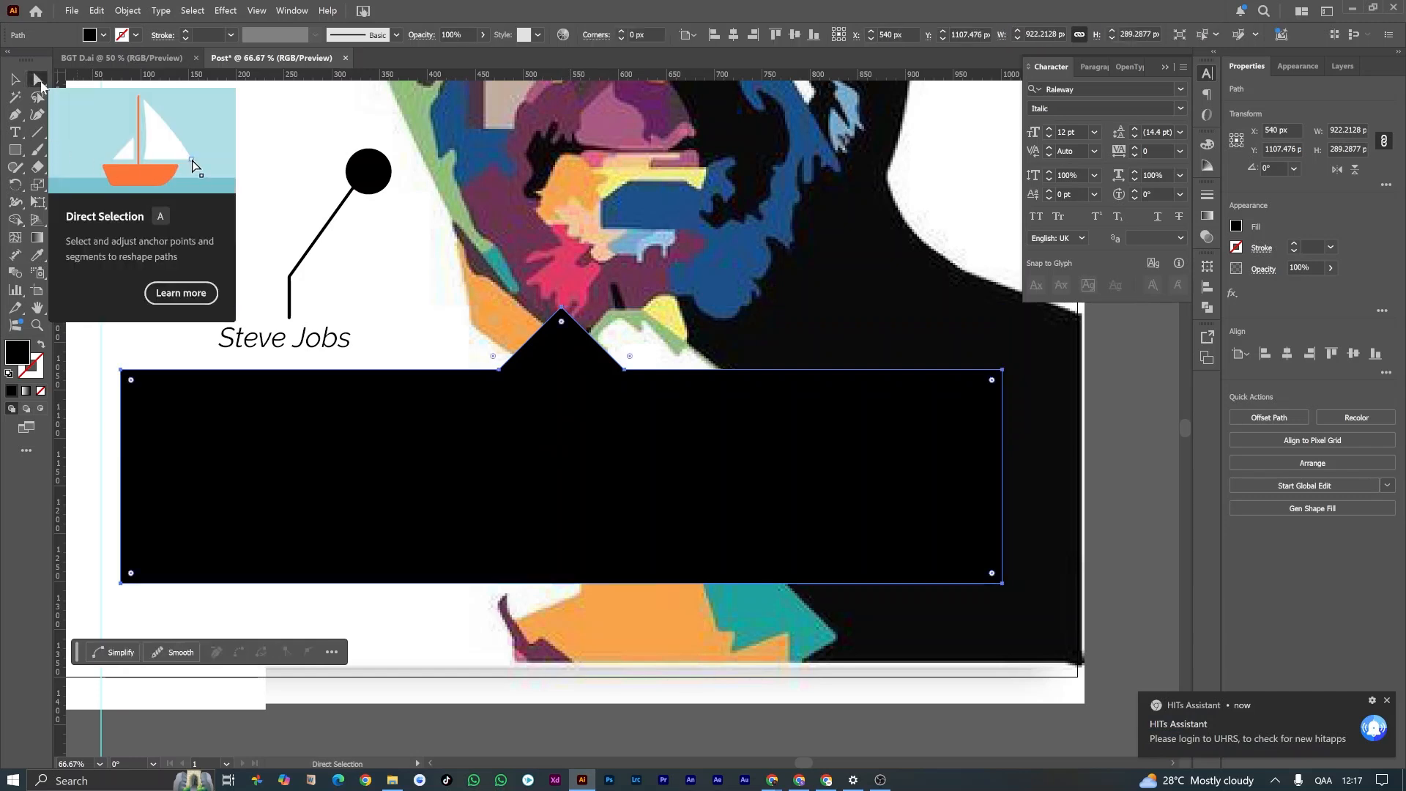
left_click_drag(130, 379, 145, 393)
key("v")
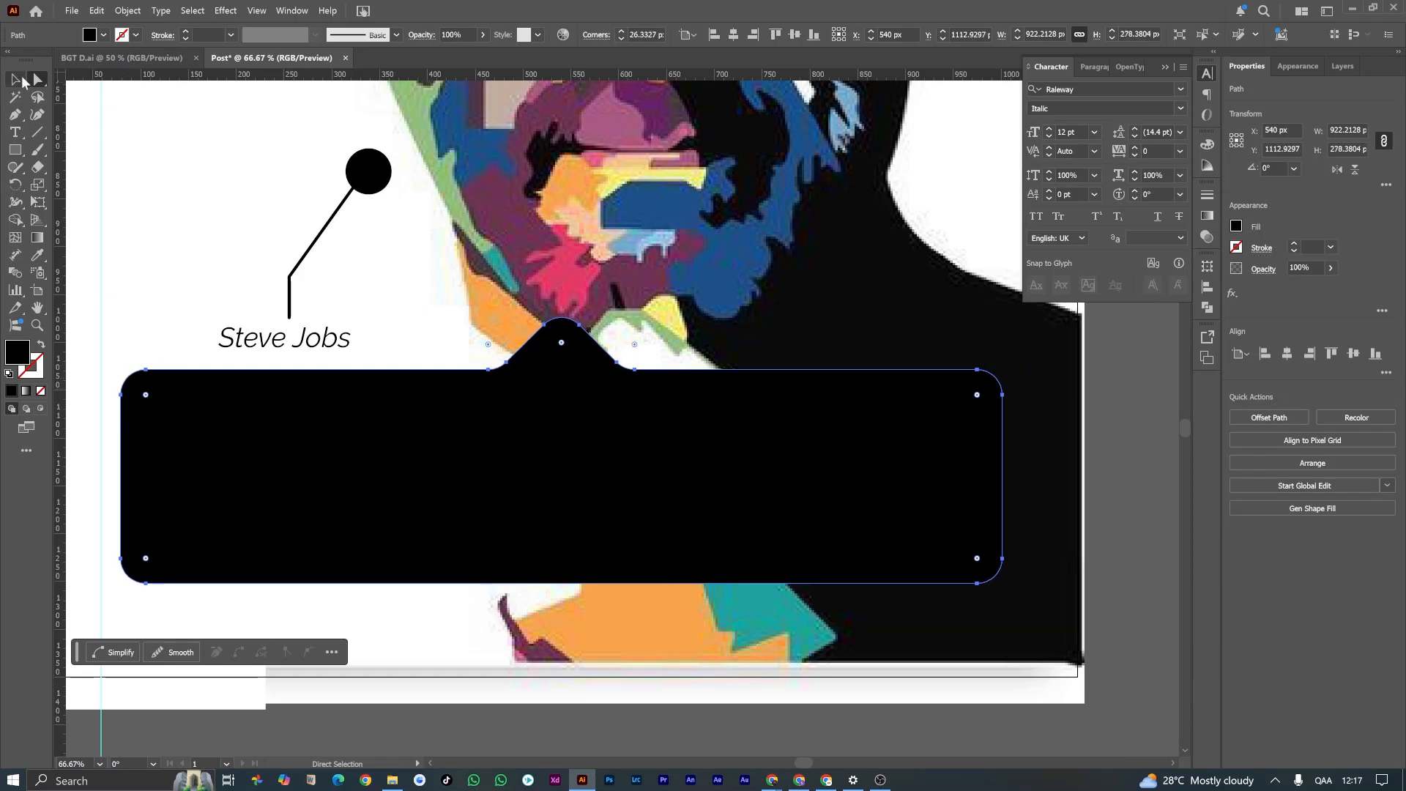
left_click(253, 250)
Step: Change the speech-bubble shape's fill from black to light grey #efefef
left_click(202, 431)
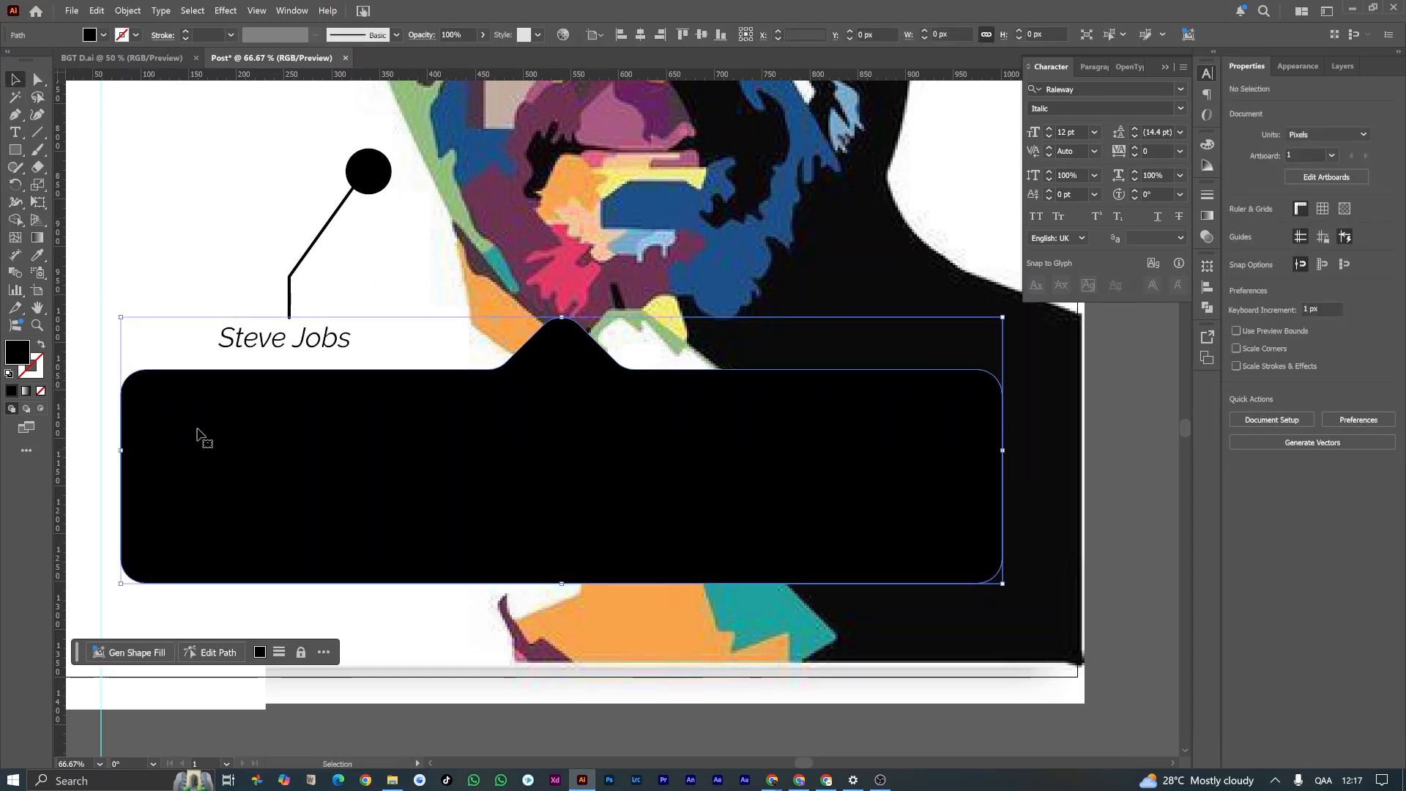
left_click(38, 254)
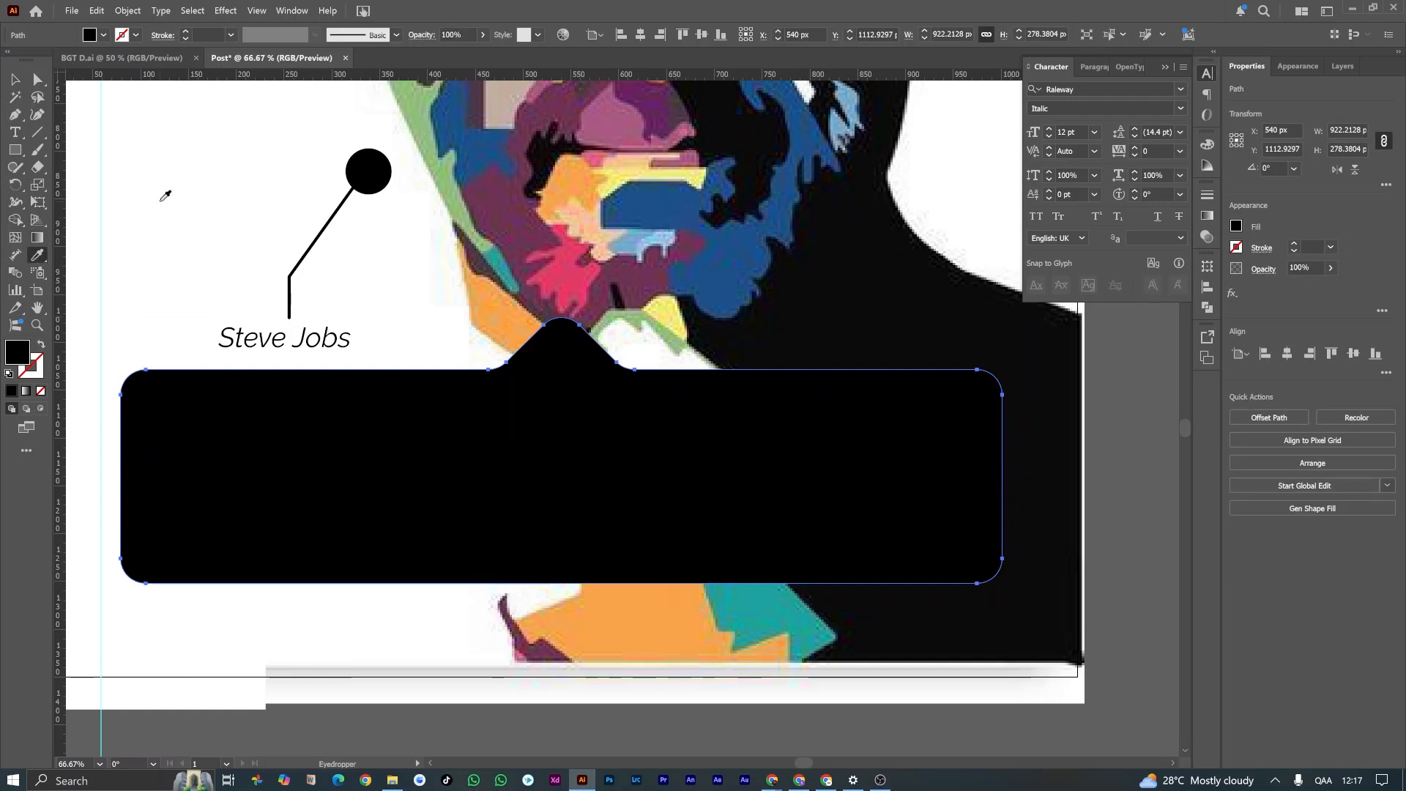
left_click(148, 195)
left_click(16, 80)
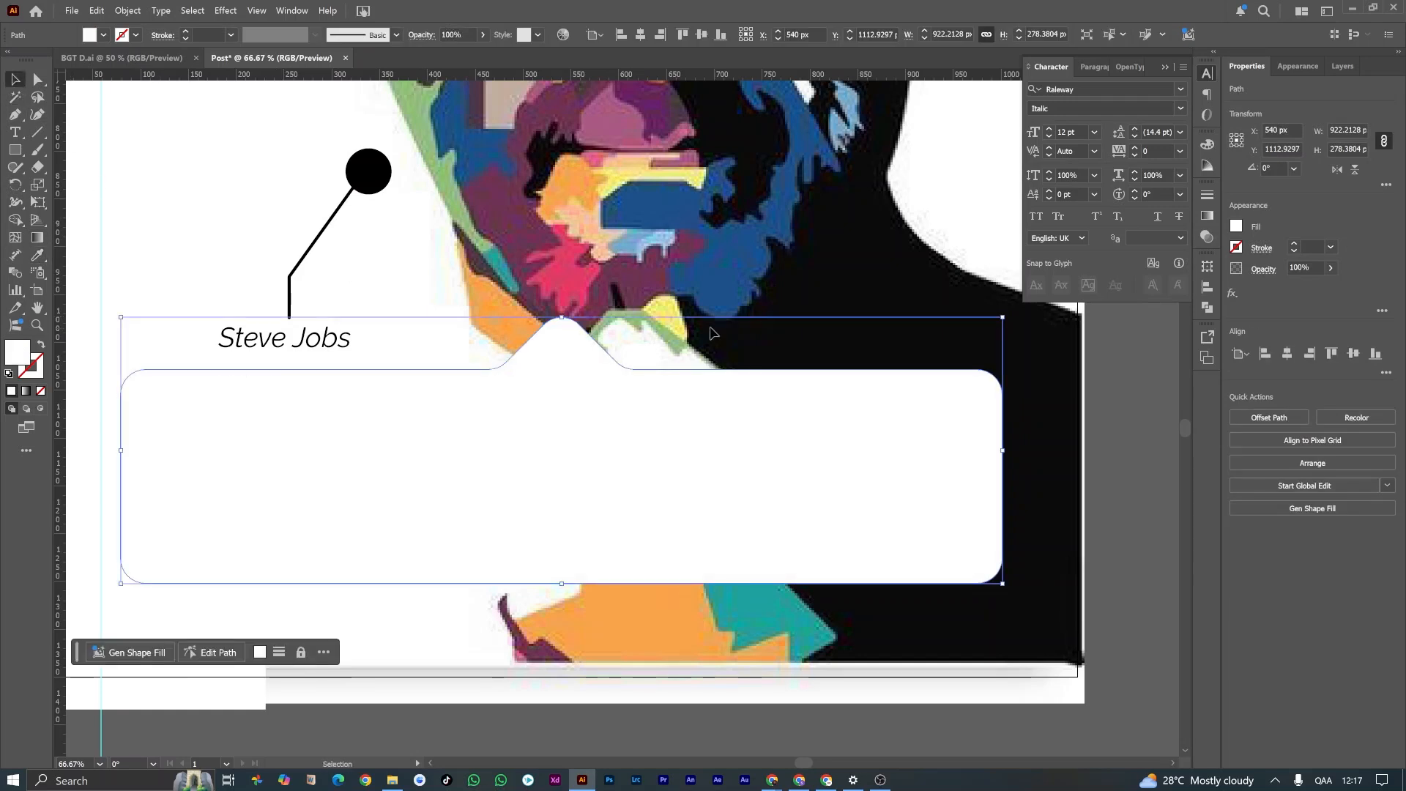
double_click(17, 351)
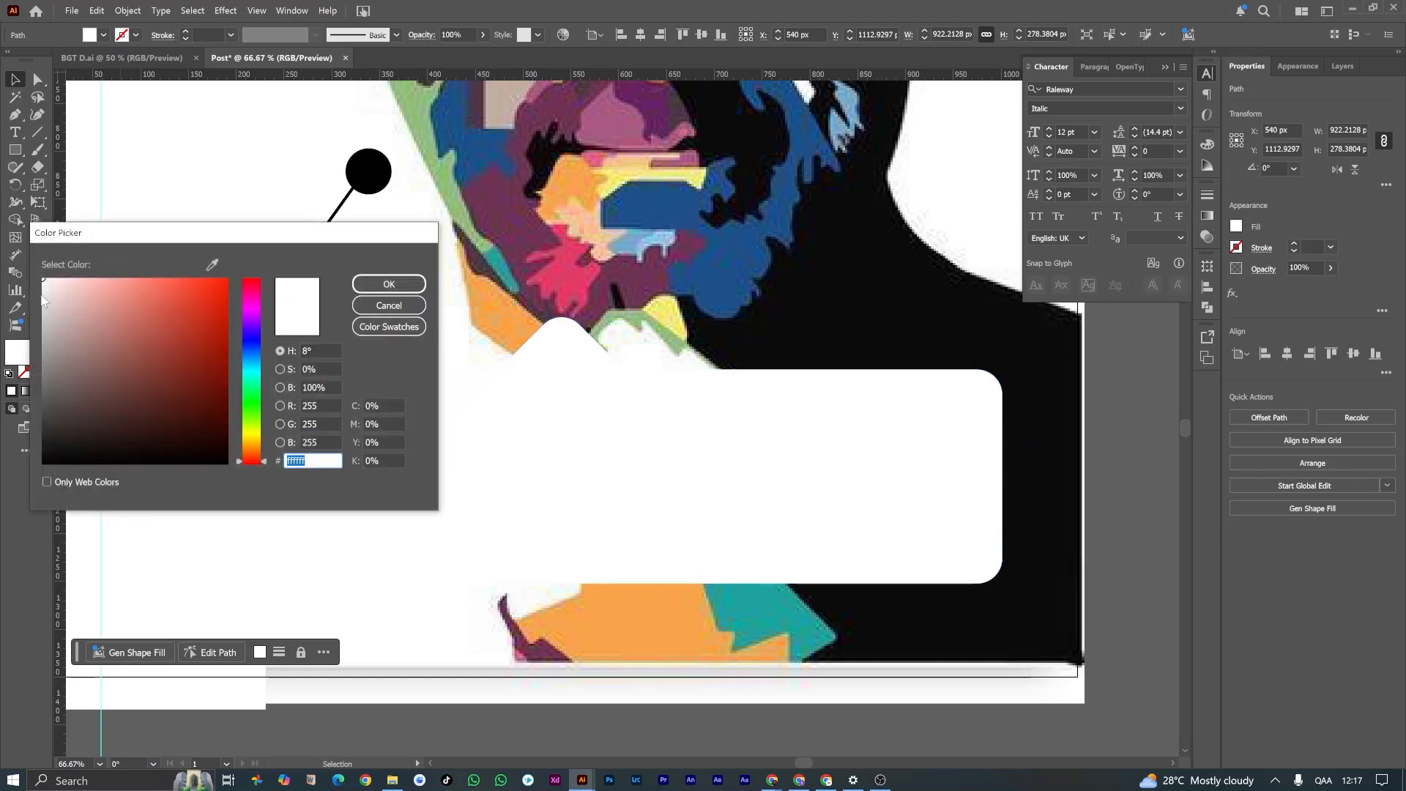
left_click_drag(46, 295, 31, 290)
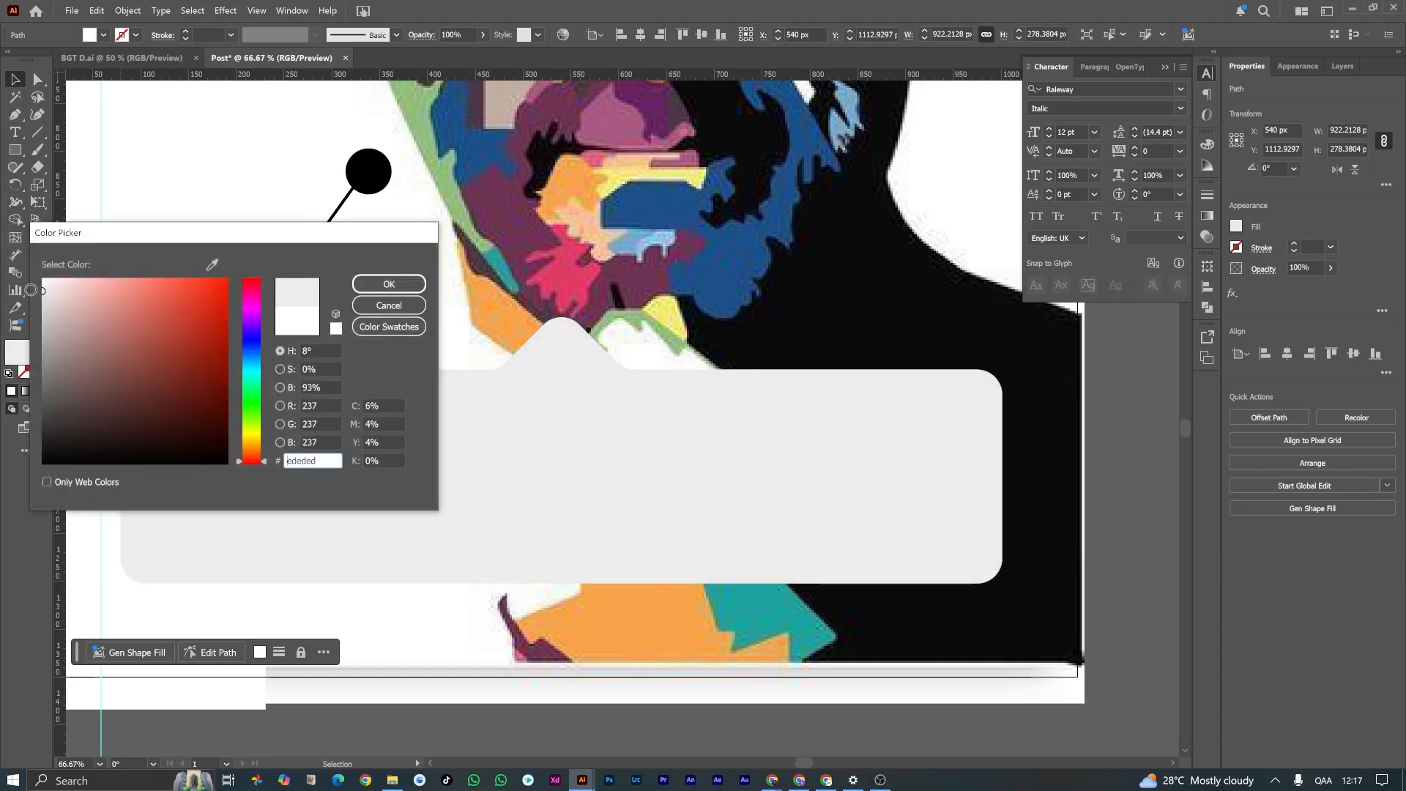
left_click(369, 287)
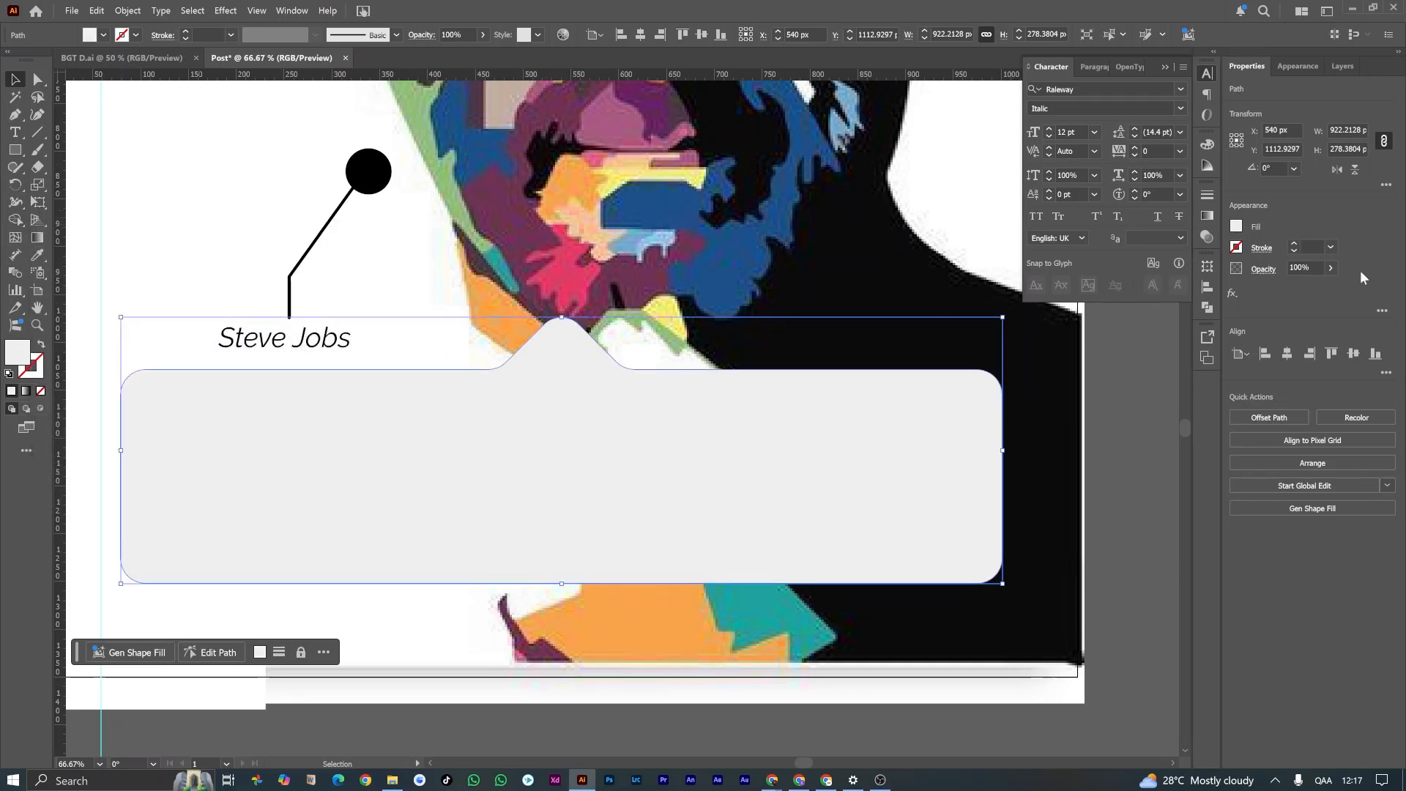
Step: Set the bubble's opacity to 90% and add a Multiply drop shadow with 35% opacity, X offset -10 px, Y offset 20 px and blur 20 px
left_click(1332, 269)
left_click_drag(1328, 290, 1315, 291)
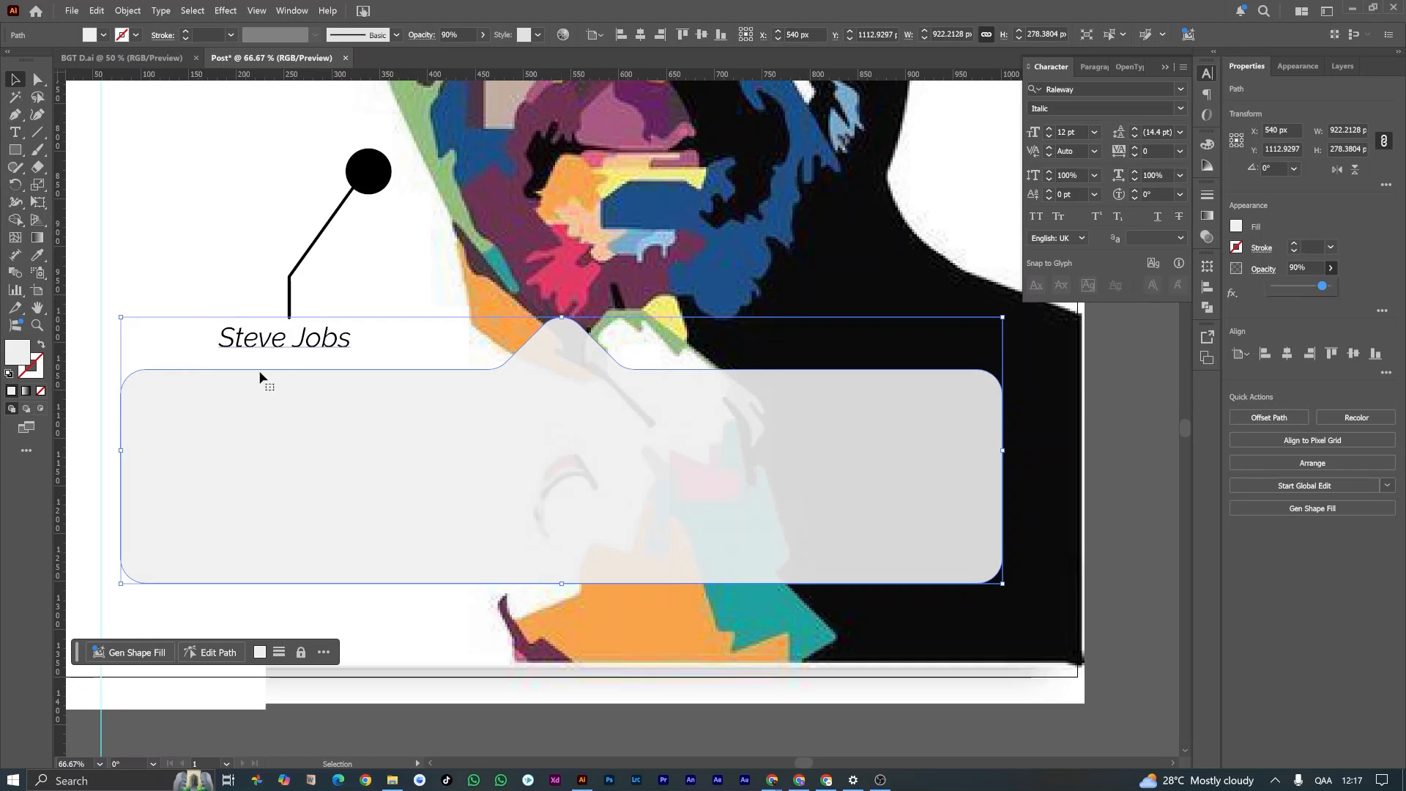
left_click(226, 10)
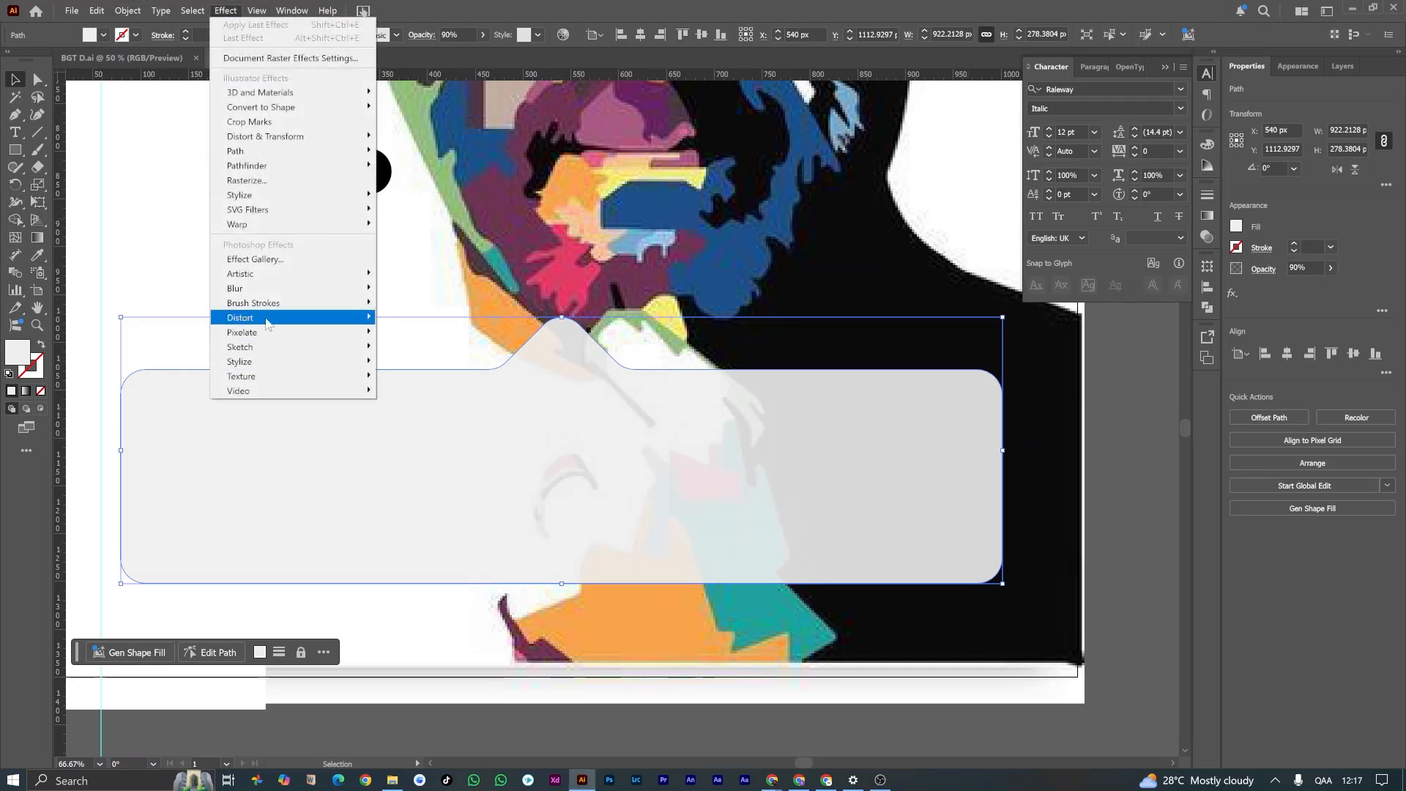
mouse_move(293, 194)
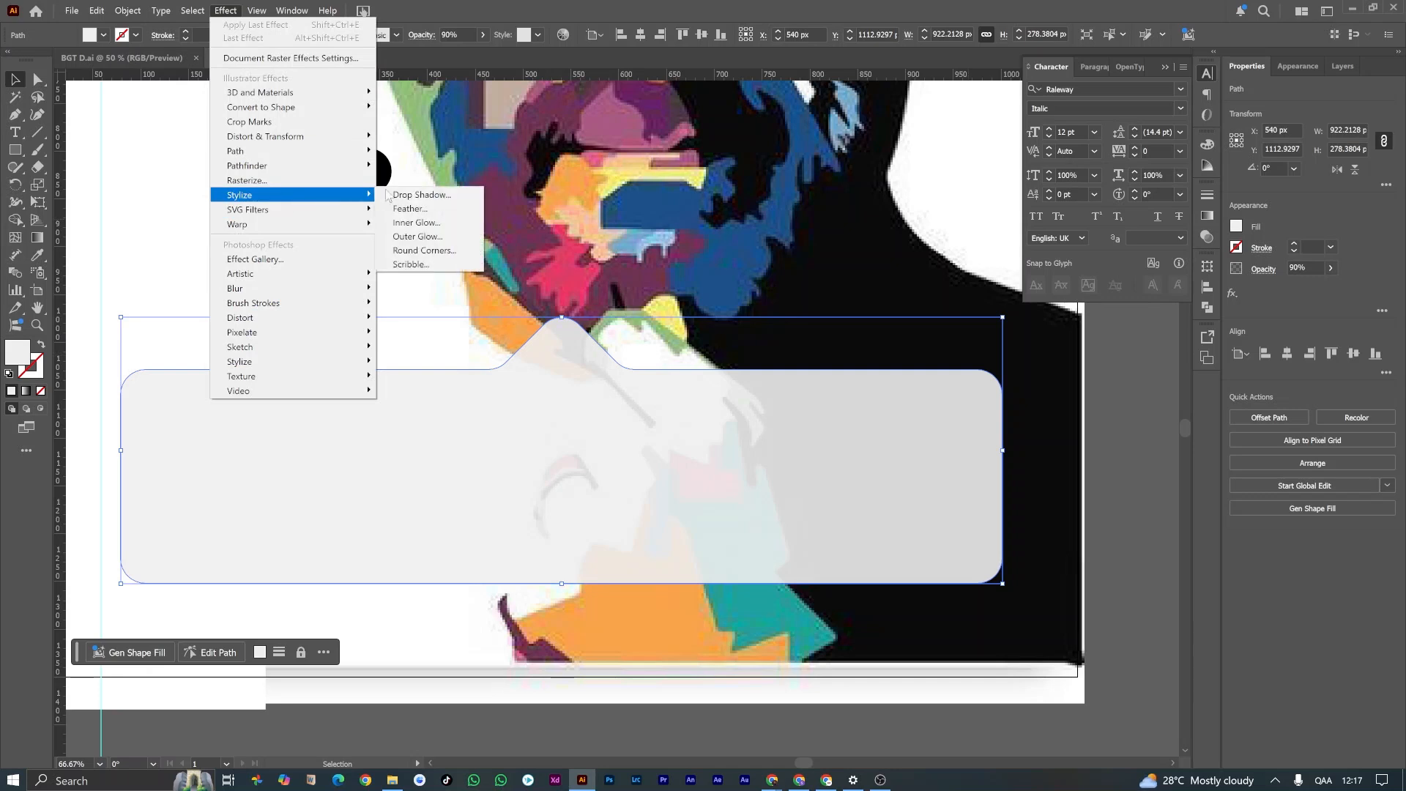
left_click(437, 199)
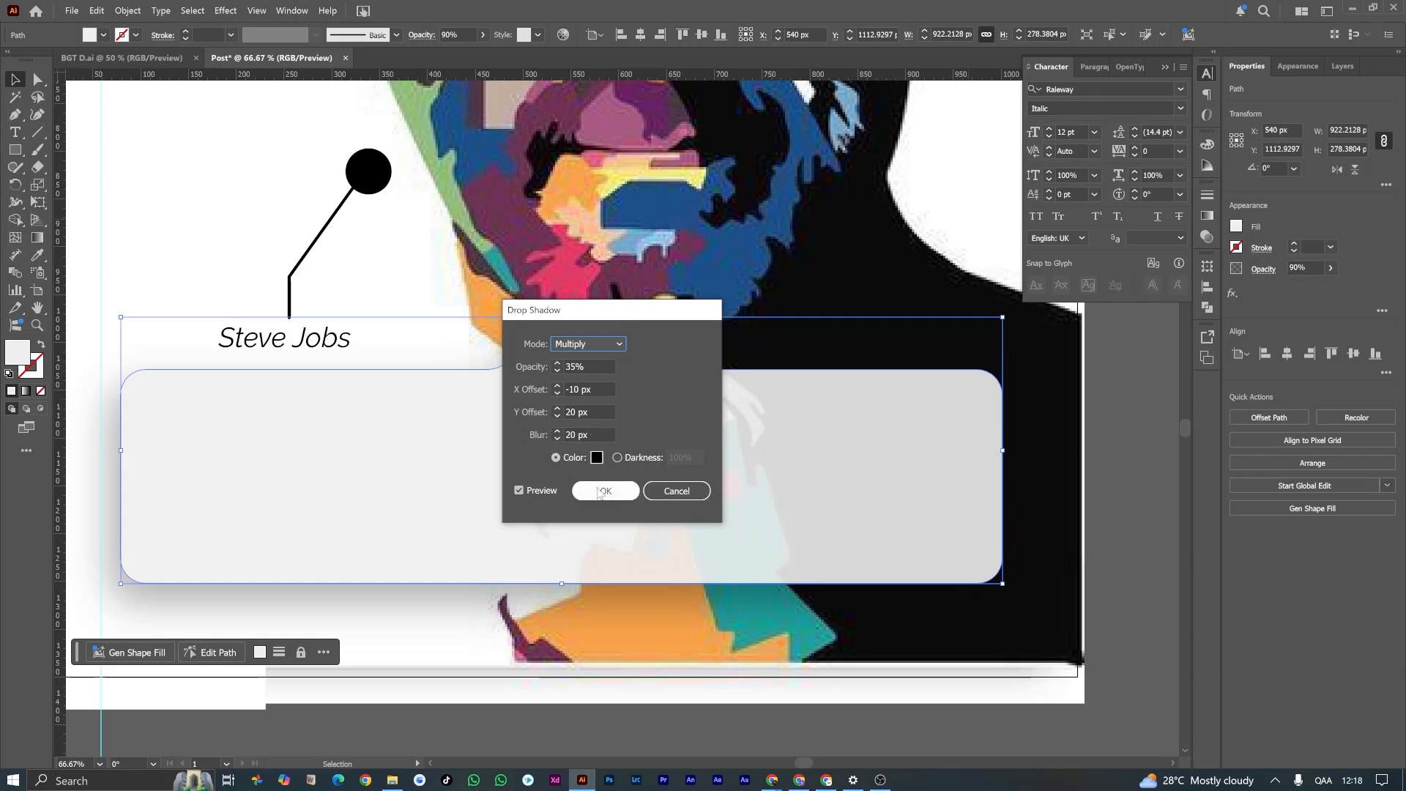
left_click(605, 491)
scroll(469, 528, "down", 3)
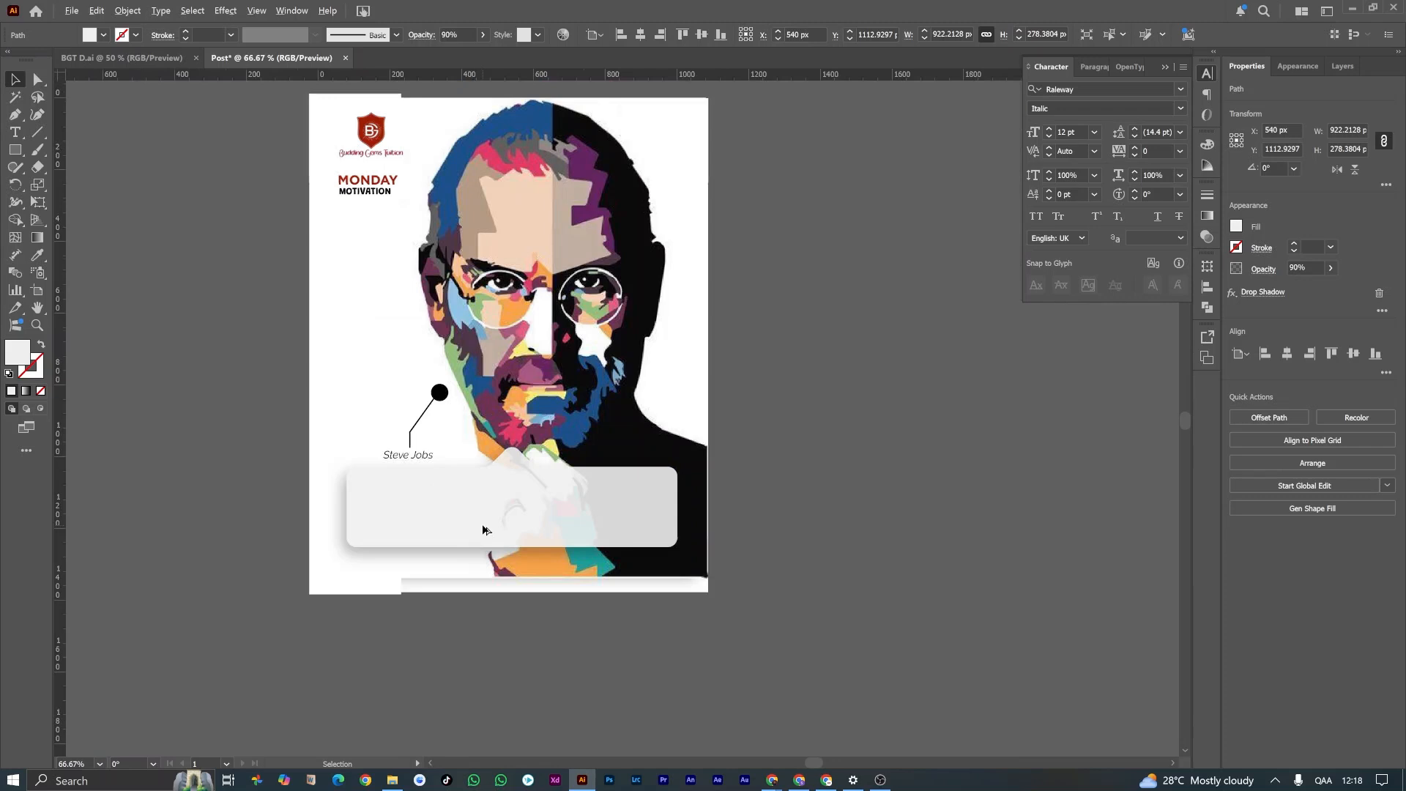
left_click(806, 349)
Step: Increase the speech bubble's corner radius to about 40 px
left_click(547, 493)
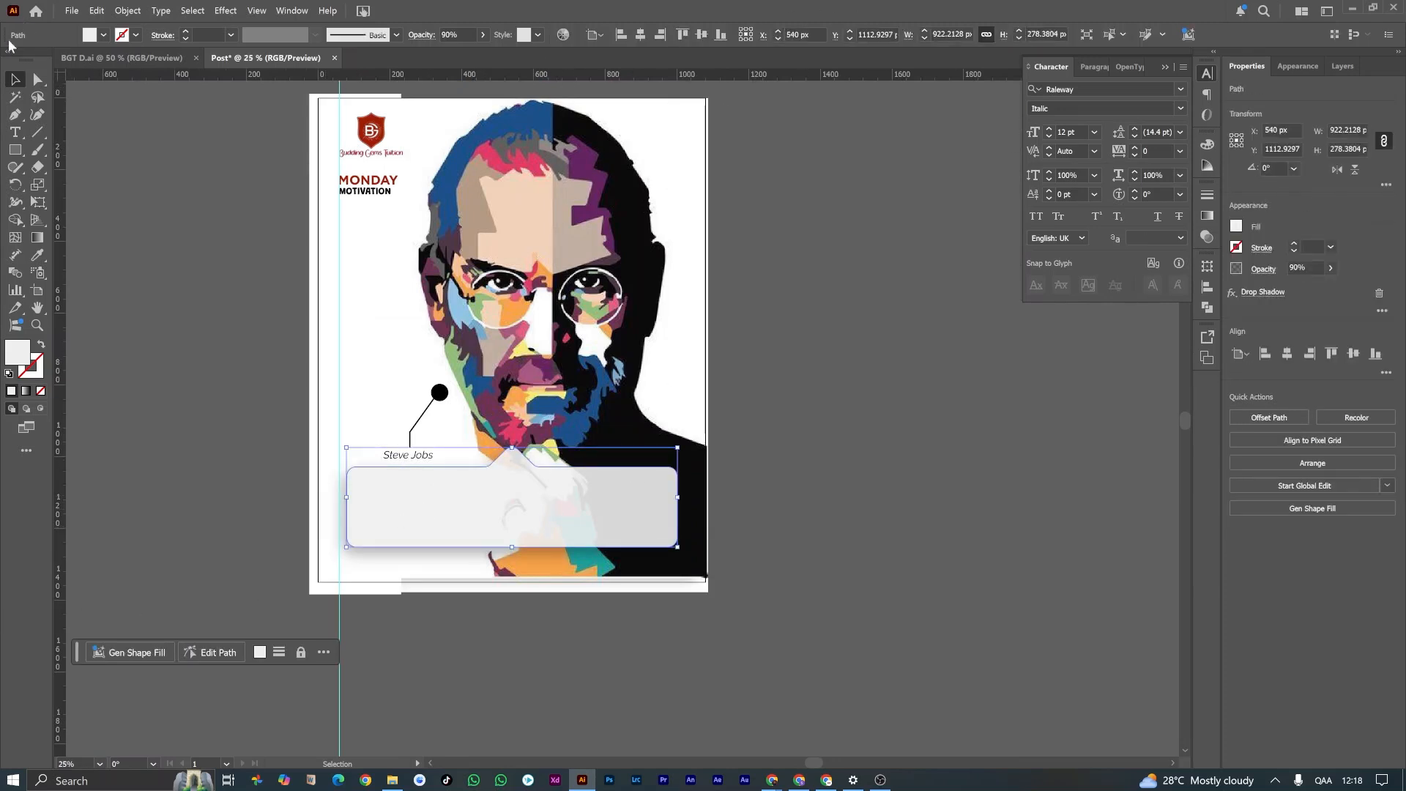
key("a")
left_click_drag(360, 477, 364, 481)
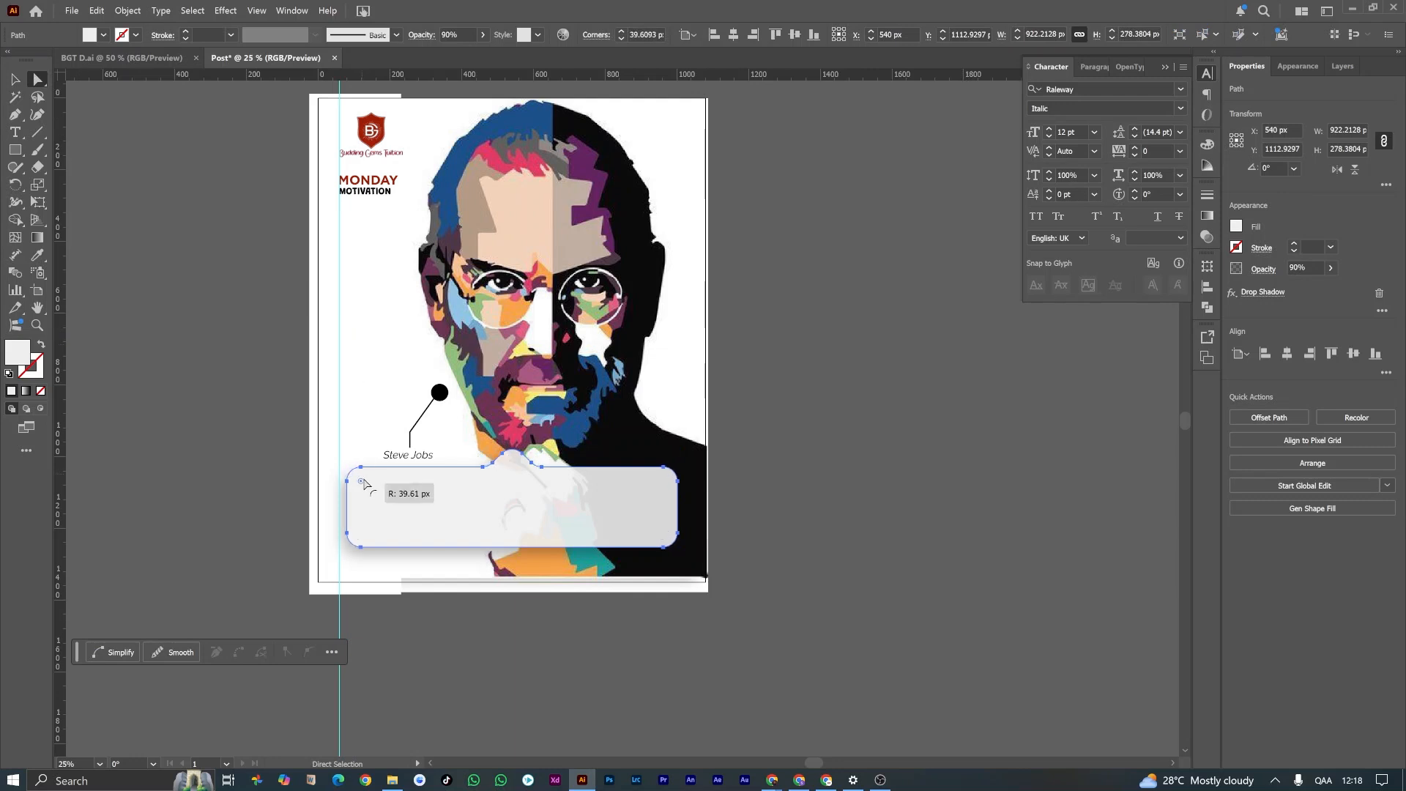
Step: Add placeholder text at the speech bubble's upper left in Gotham Medium, using the quote layout in BGT D.ai as reference
key("v")
left_click(319, 416)
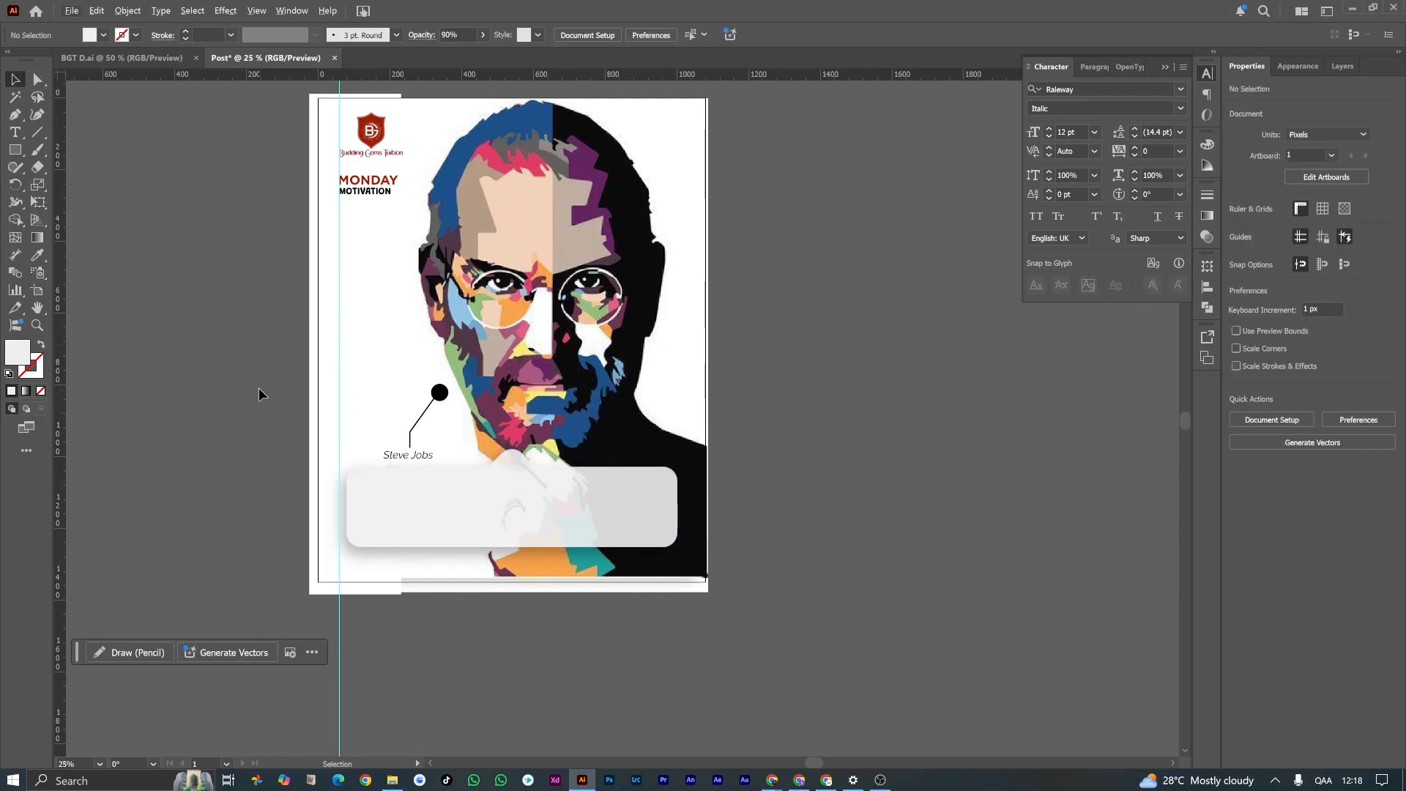
left_click(140, 58)
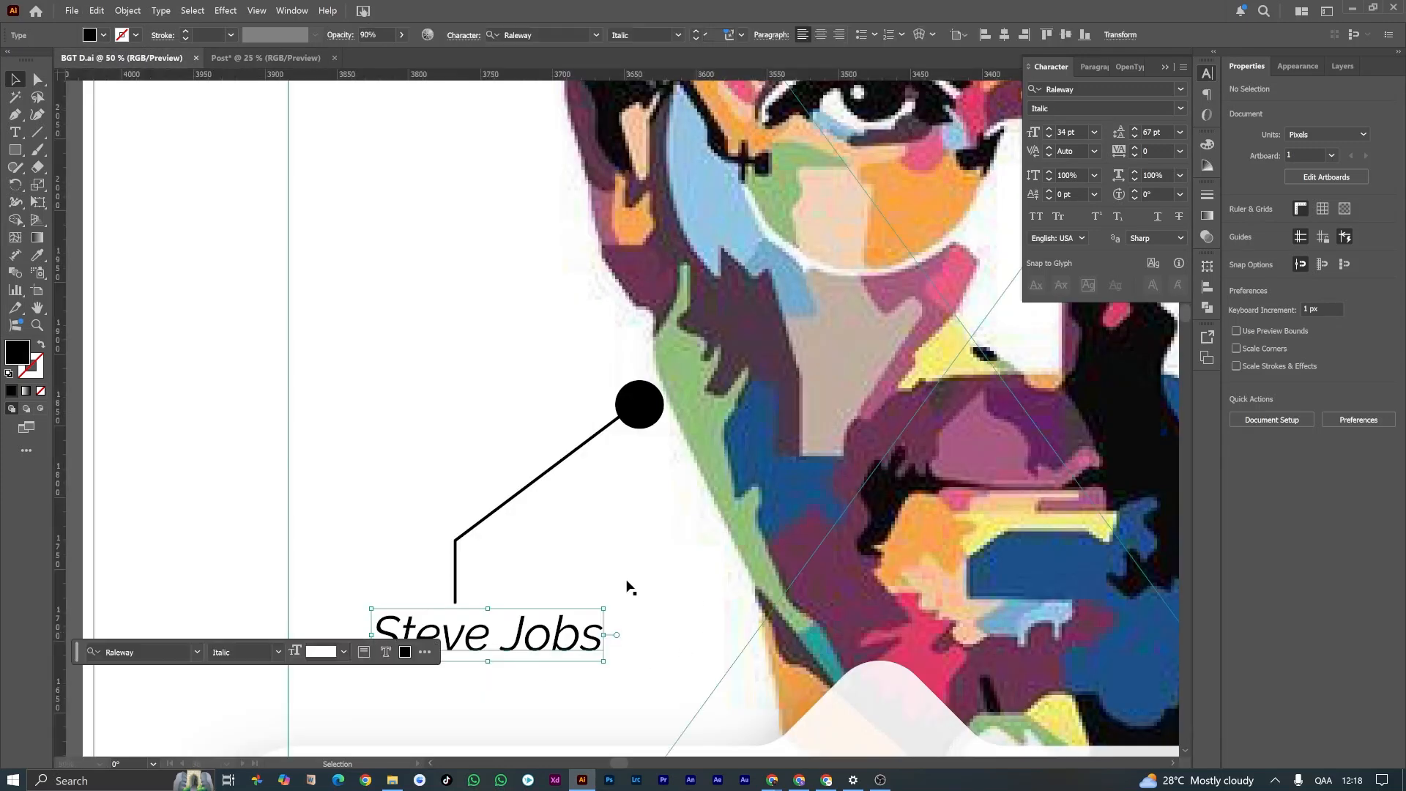
scroll(629, 586, "down", 3)
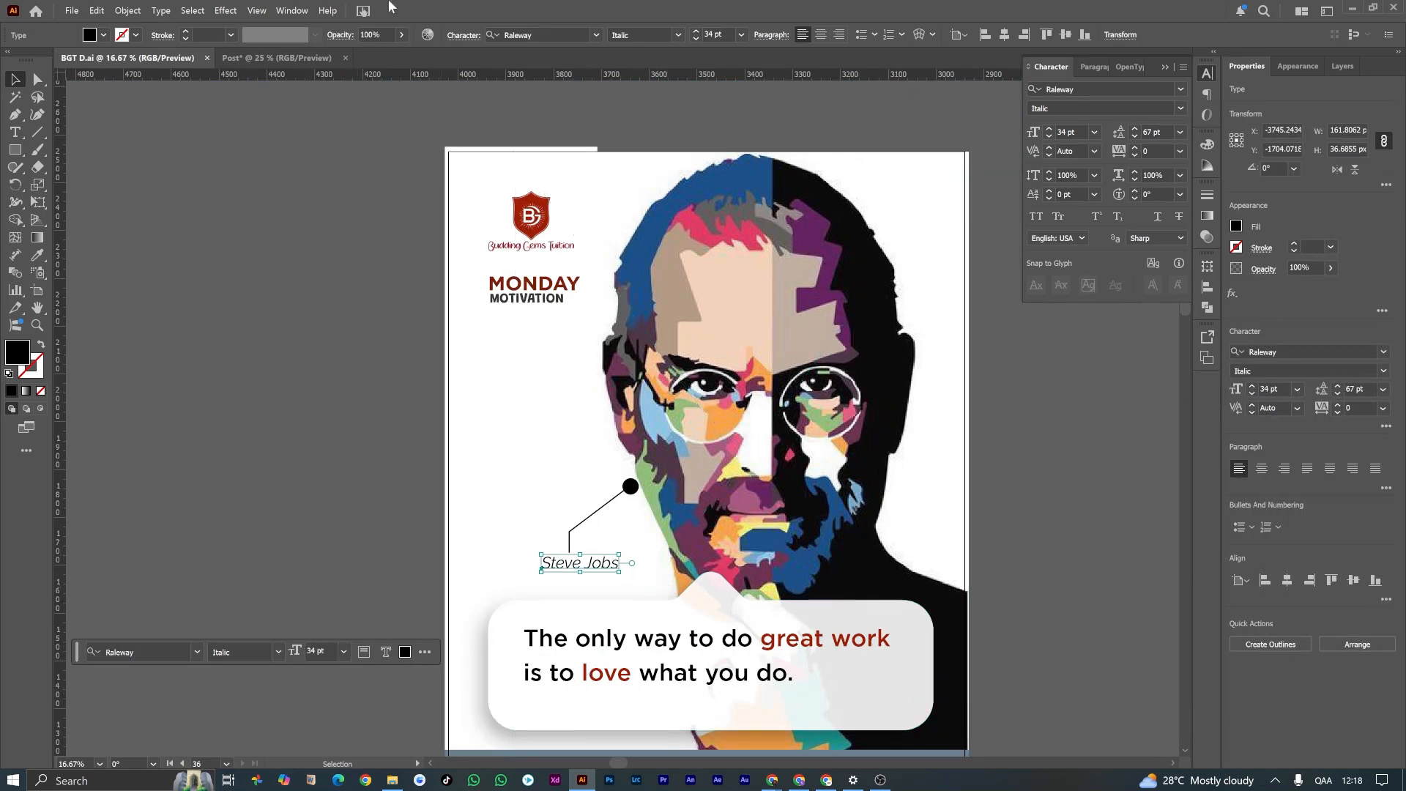
left_click(269, 58)
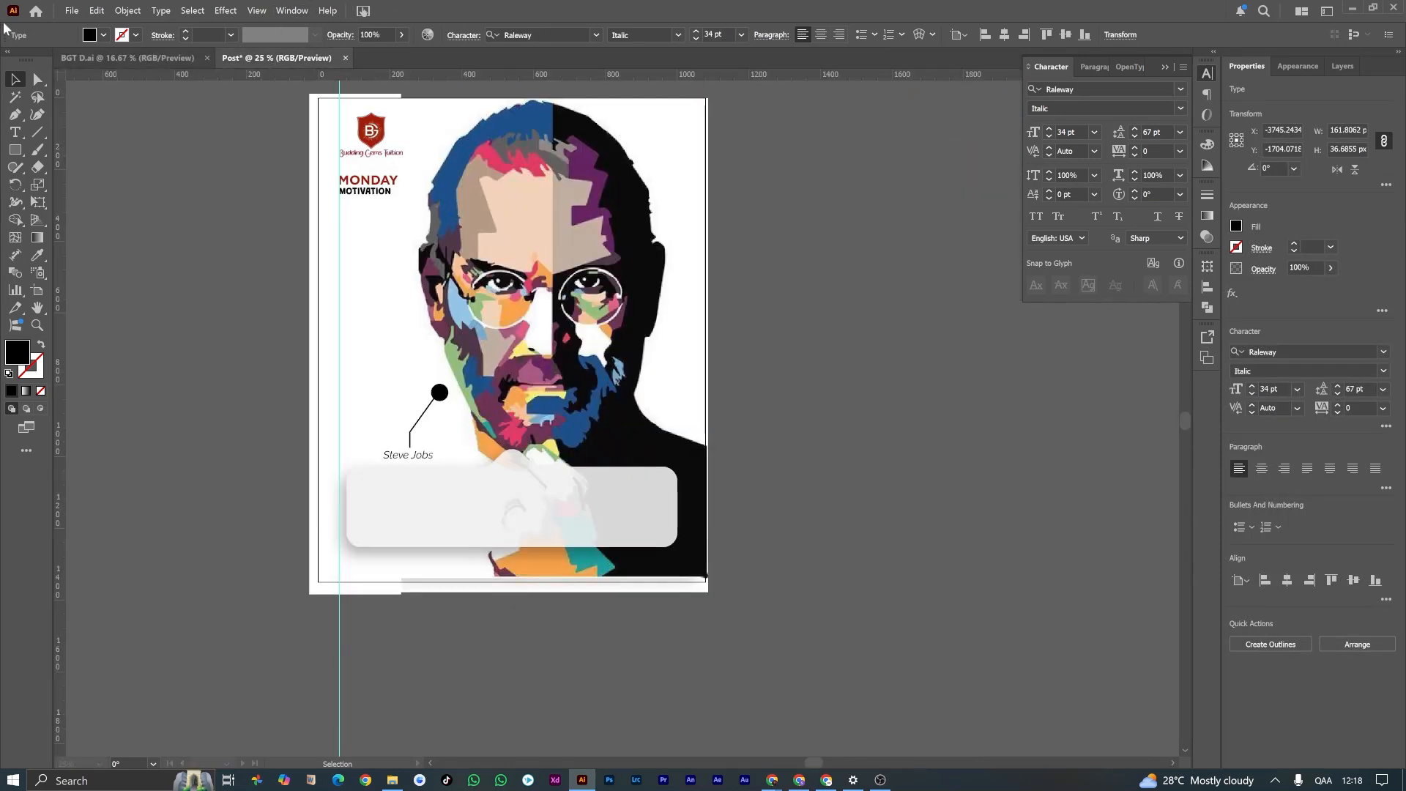
left_click(21, 132)
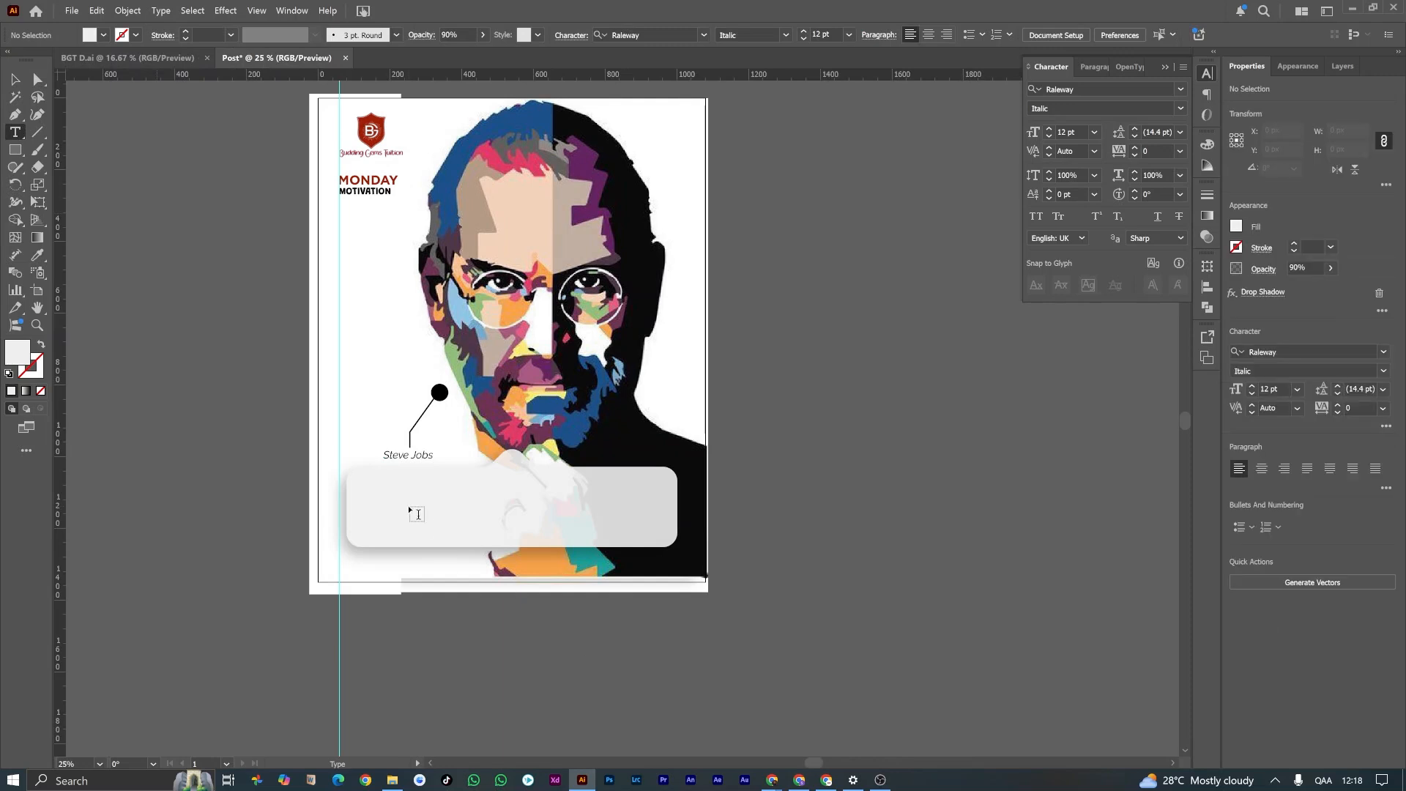
left_click(366, 477)
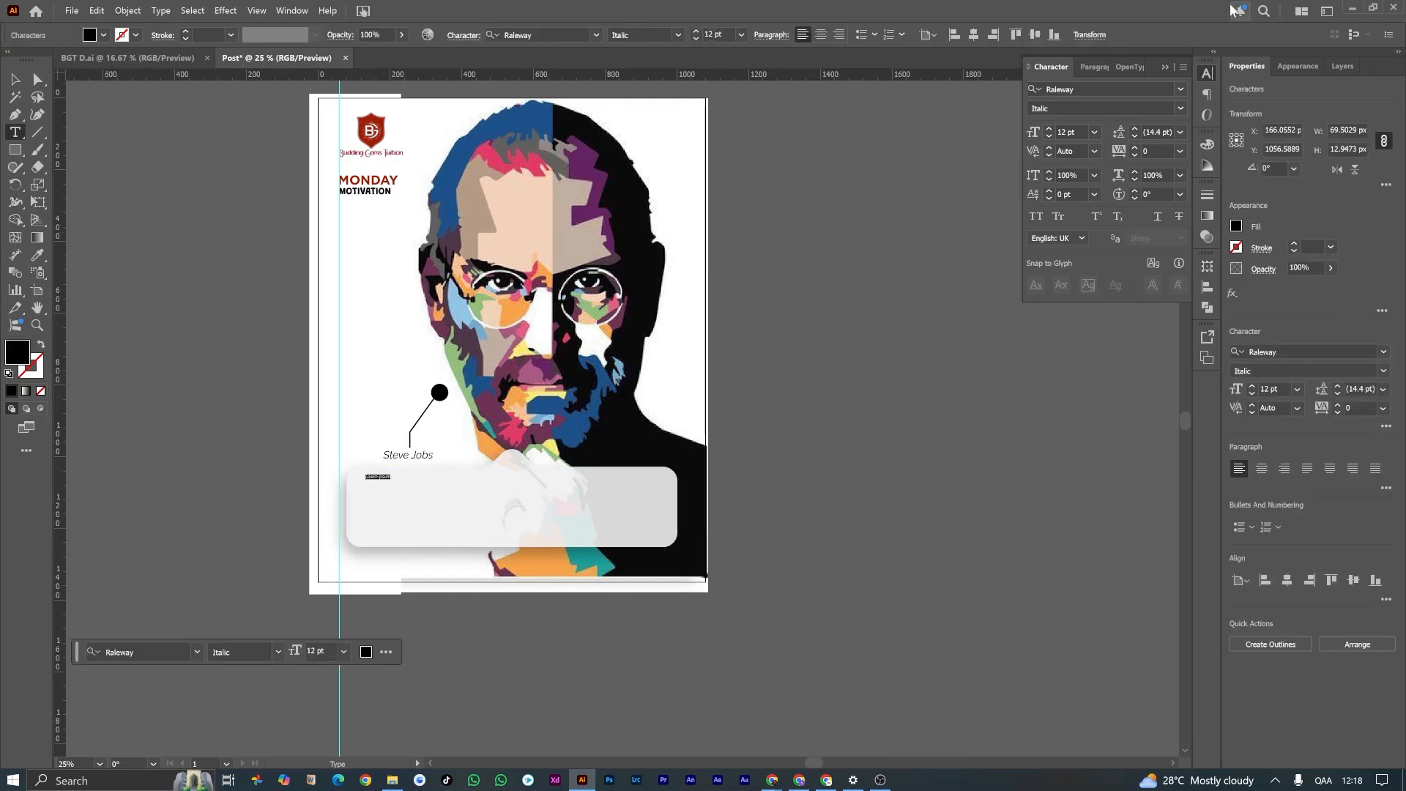
left_click(1154, 85)
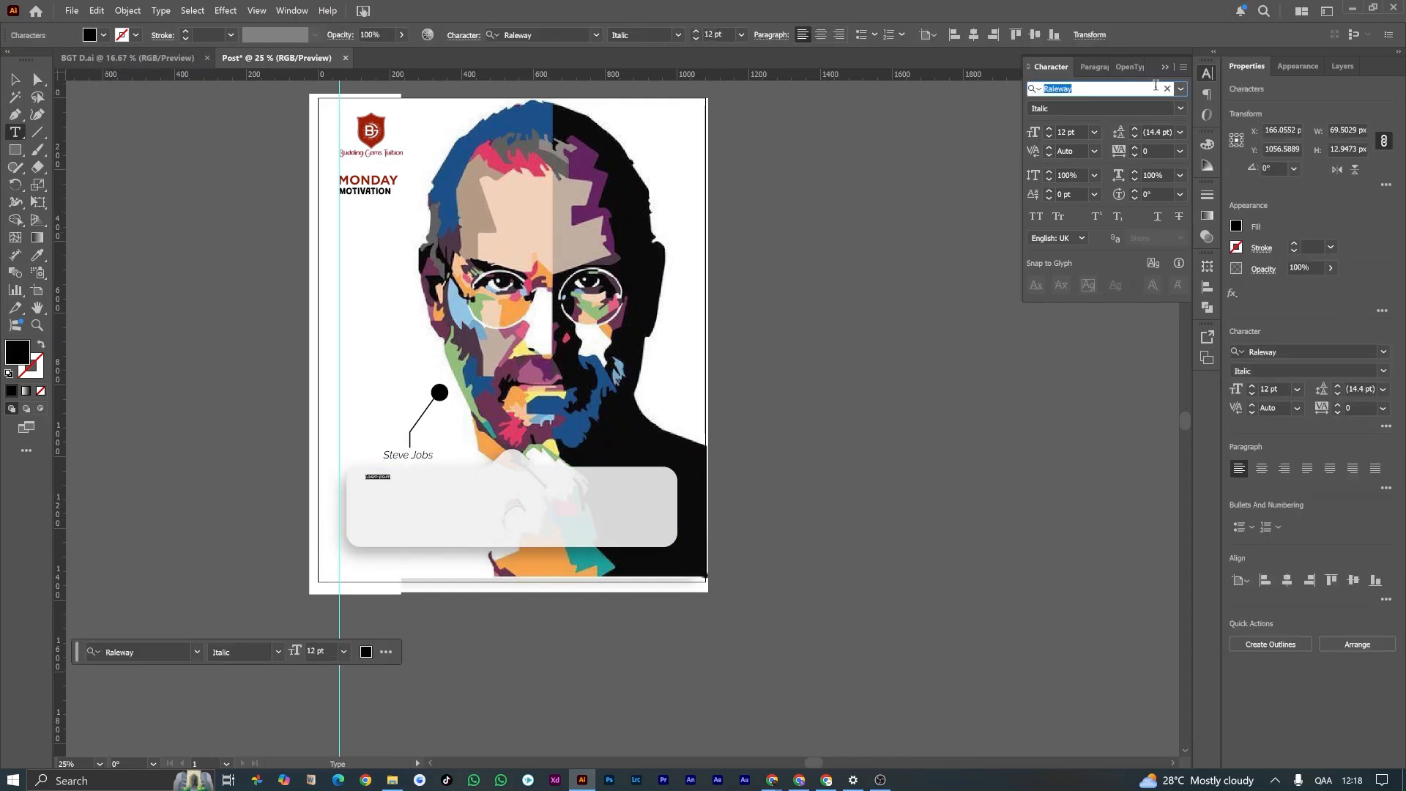
type("gotham")
key("Down")
key("Down")
key("Return")
Step: Increase the placeholder text's font size to 42 pt and shift it slightly down inside the bubble
left_click(1095, 132)
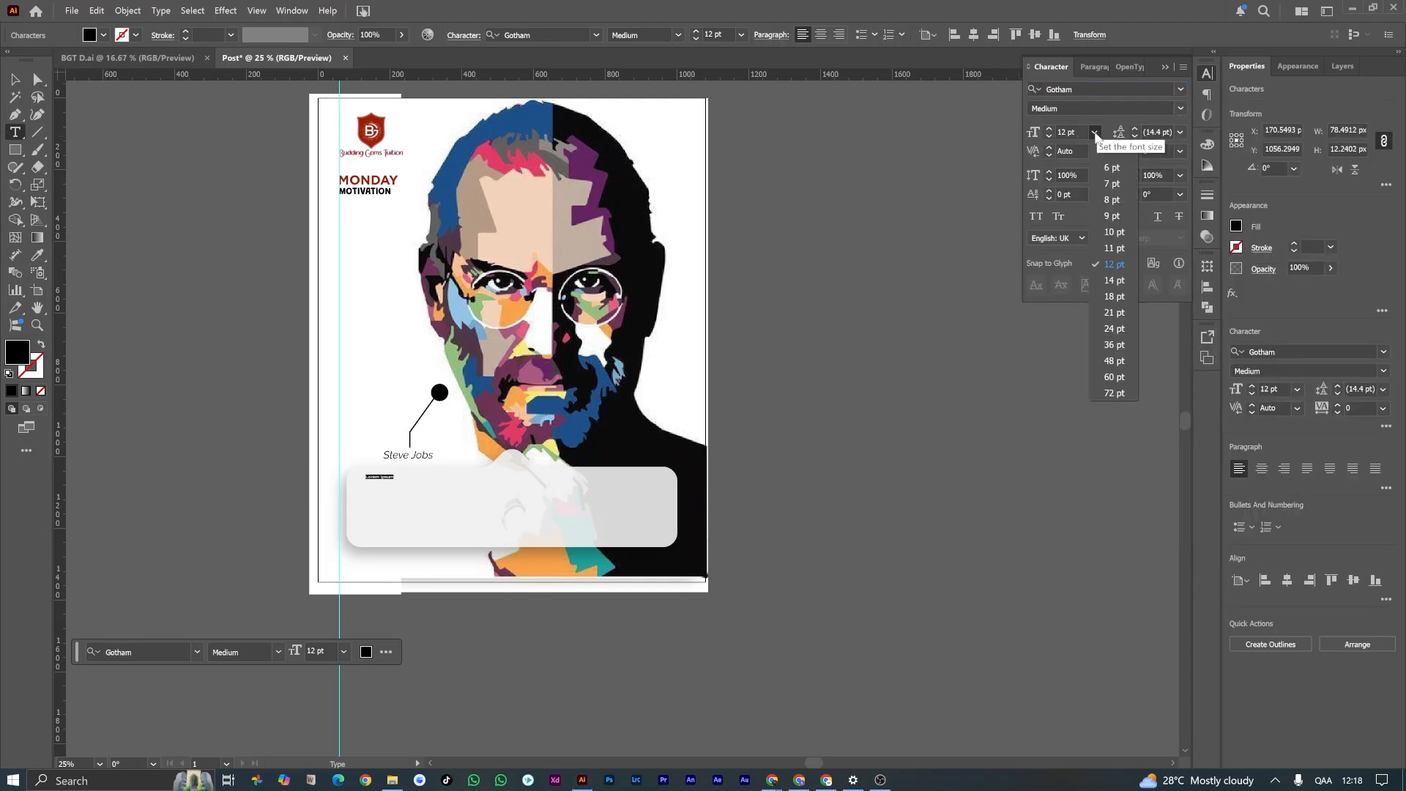
left_click(1114, 344)
key("Escape")
left_click_drag(395, 474, 399, 483)
left_click(1049, 129)
left_click(1048, 129)
left_click(1049, 128)
left_click(1049, 128)
left_click(1048, 128)
left_click(1049, 129)
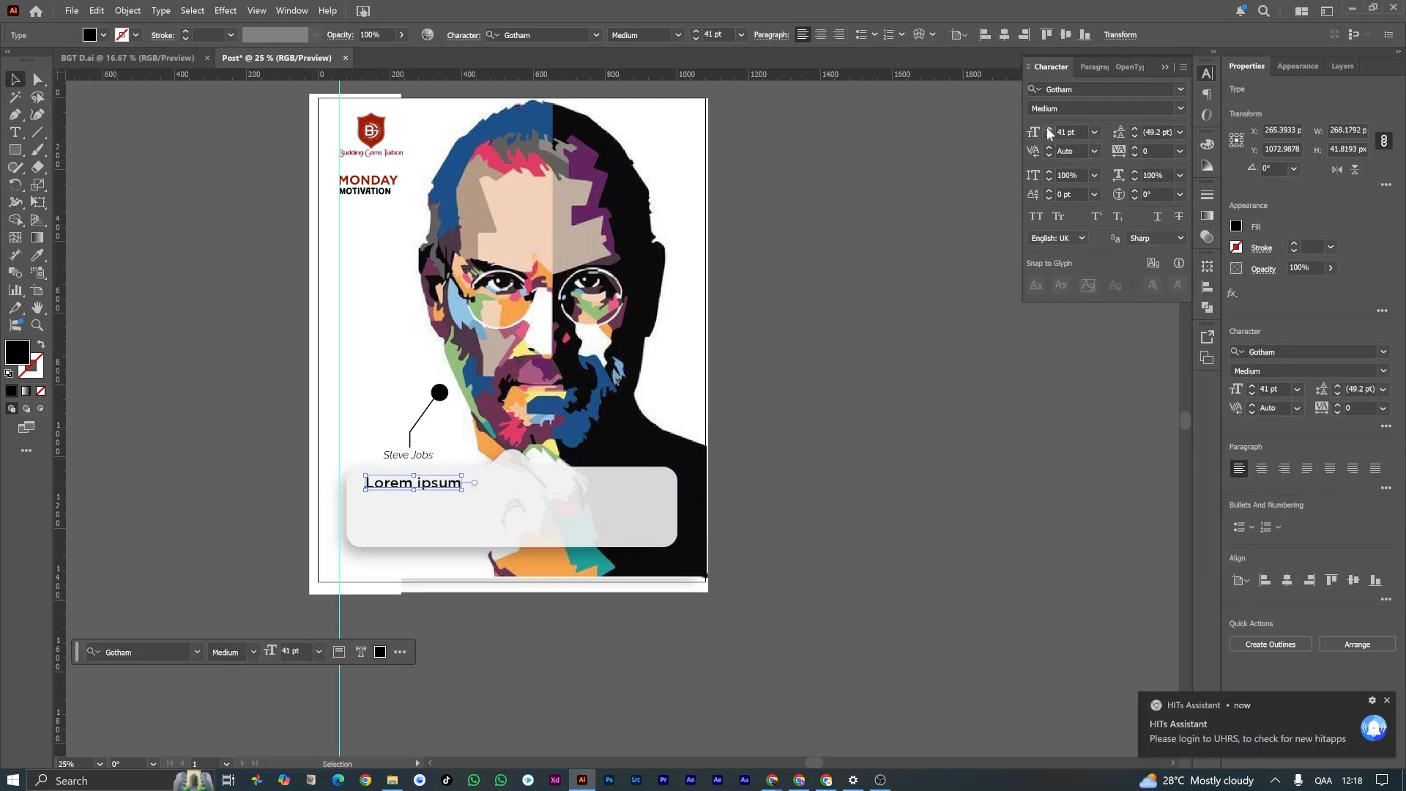
Step: Replace the placeholder text with the quote "The only way to do great work is to love what you do"
double_click(438, 487)
key("ctrl+a")
type("The only way to do ")
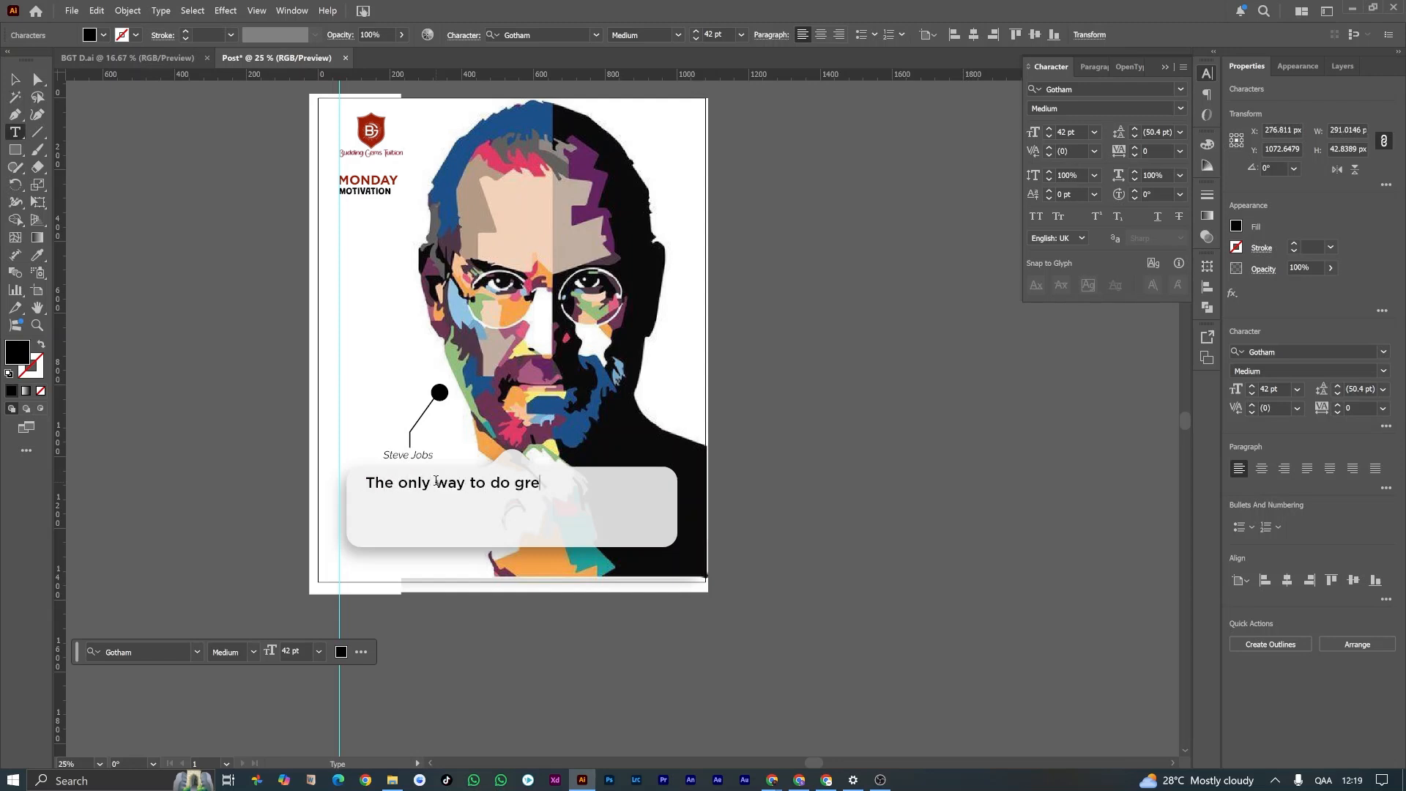
type("great work is to love what you do")
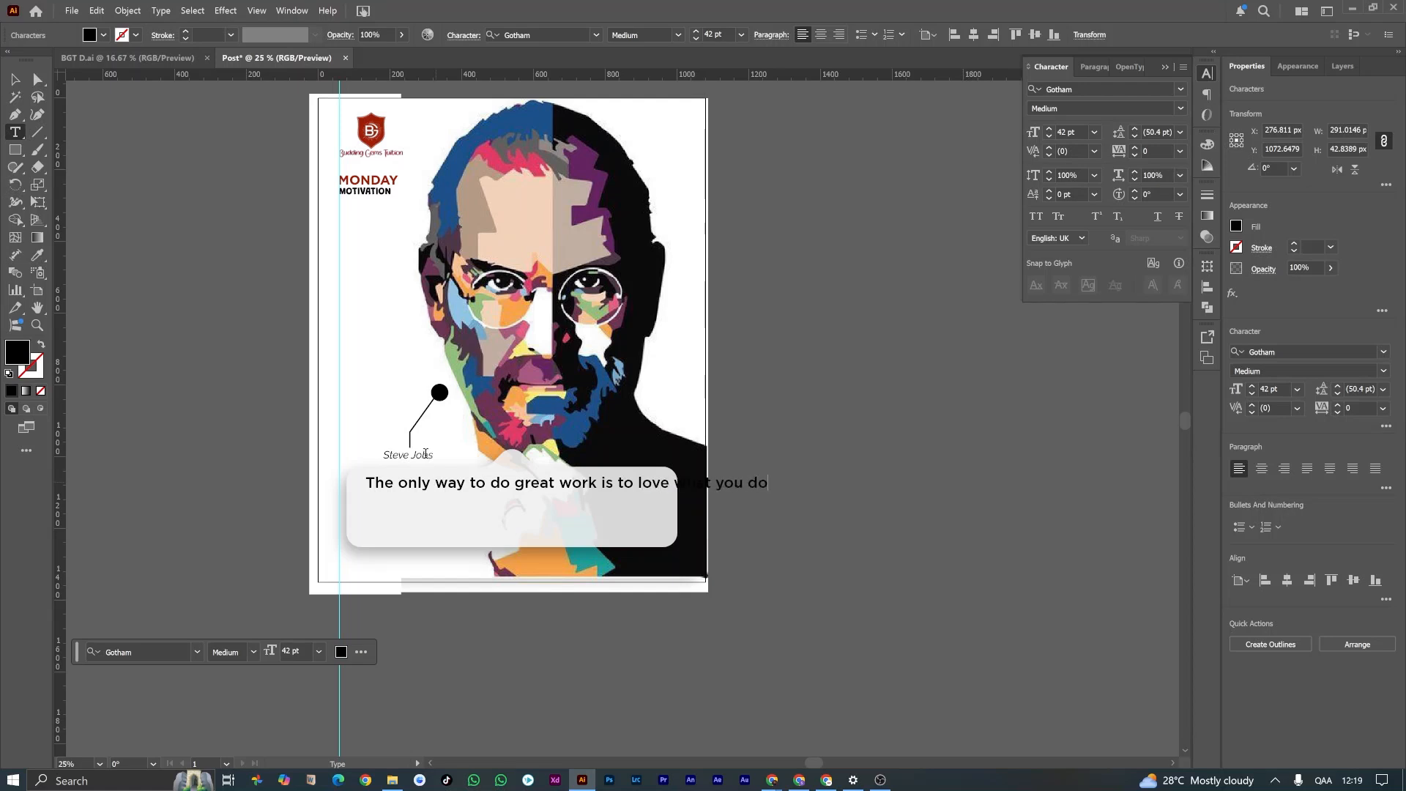
Step: Set the quote's font size to 51 pt and break it onto a second line before "to love"
key("ctrl+a")
left_click(1051, 129)
left_click(1051, 129)
left_click(1051, 129)
left_click(1051, 128)
left_click(1051, 129)
left_click(1051, 128)
left_click(1051, 129)
left_click(1051, 129)
left_click(1051, 129)
left_click(1049, 135)
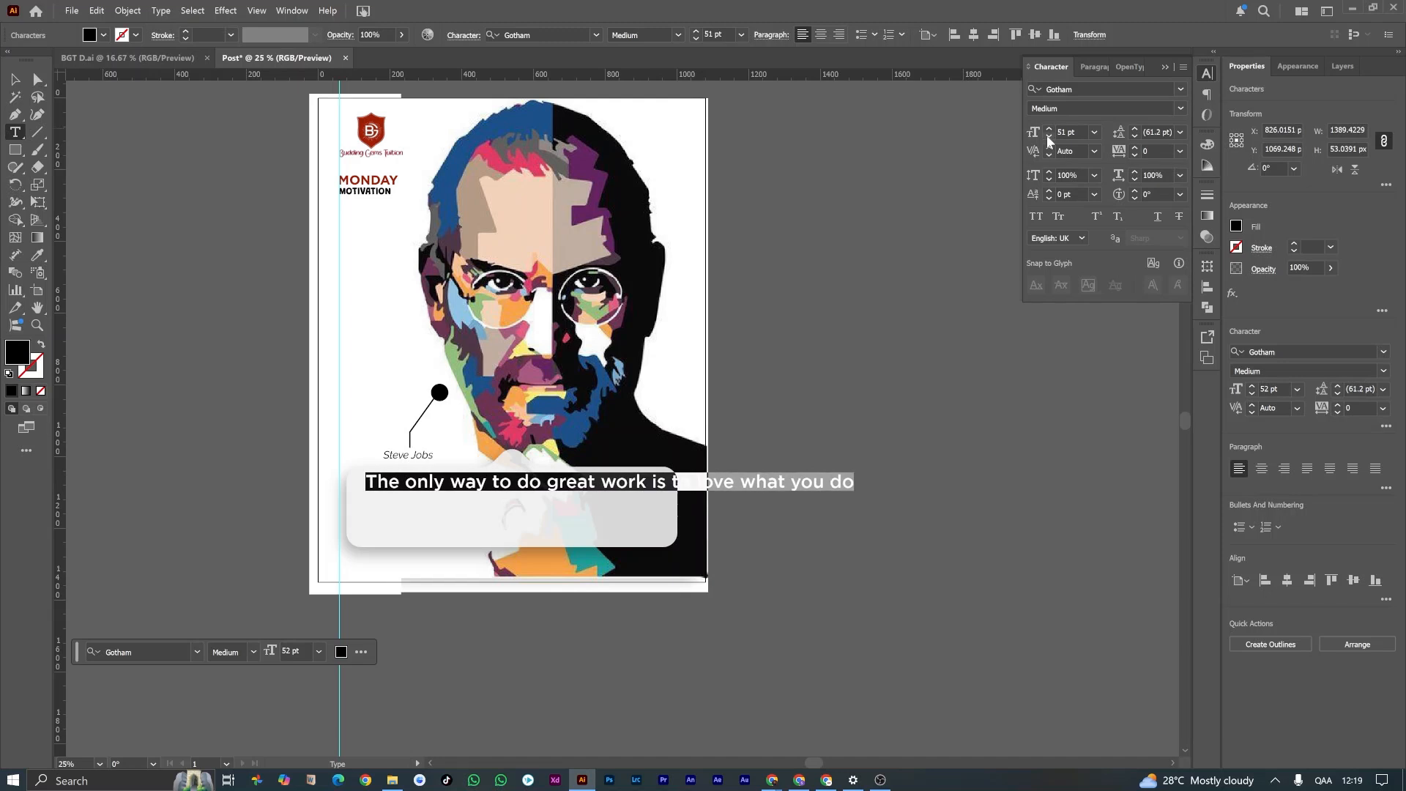
left_click(668, 481)
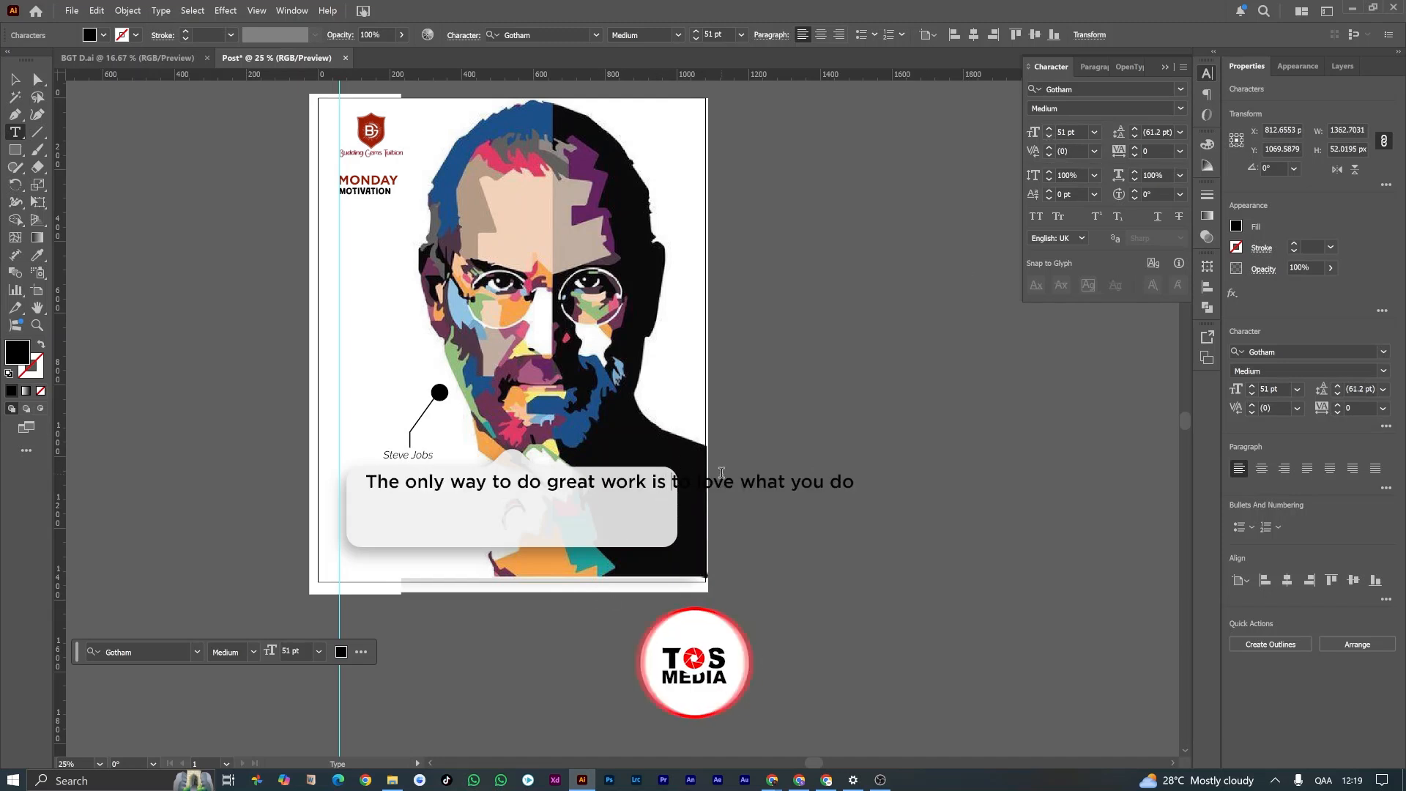
key("Return")
Step: Set the quote's leading to 77 pt and move the text down about 29 px inside the bubble
key("ctrl+a")
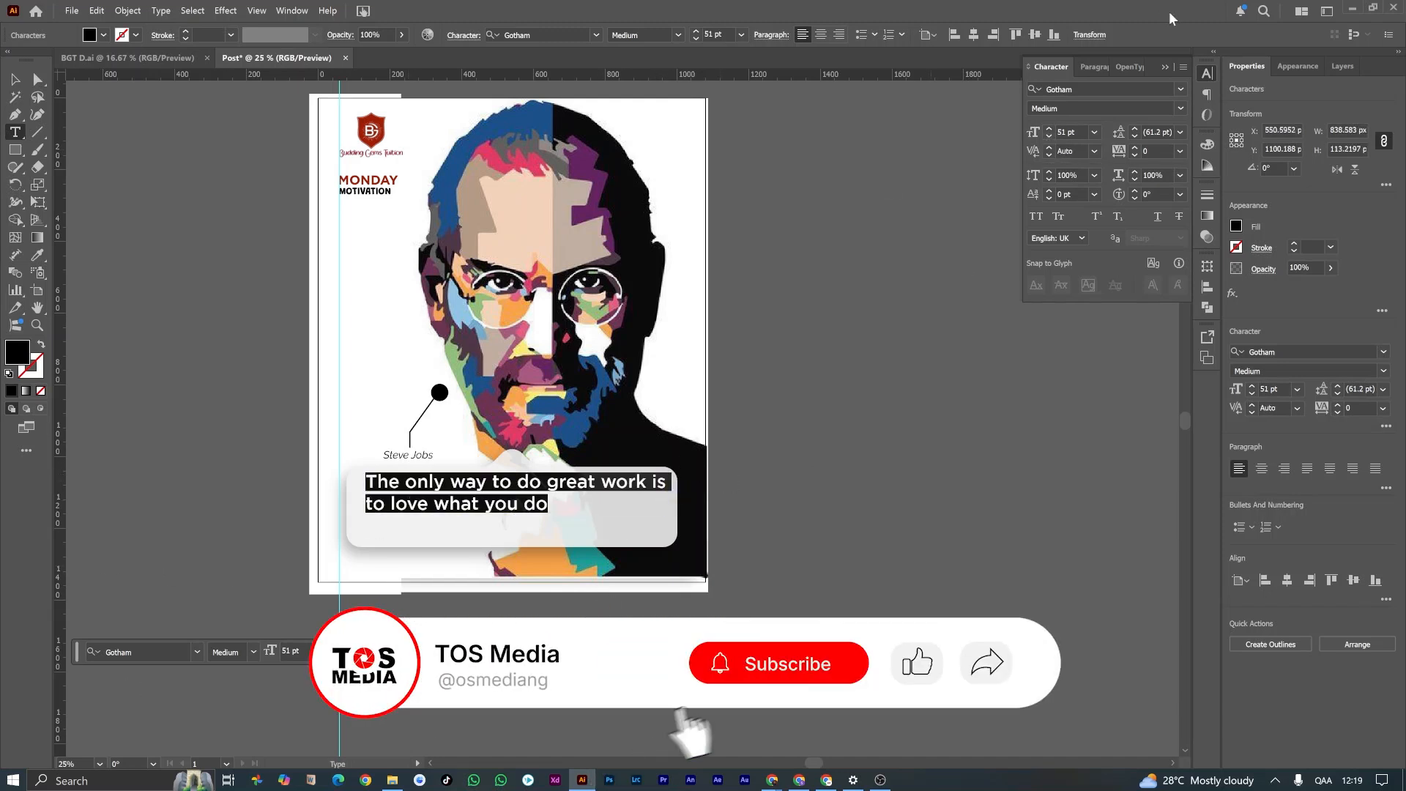
left_click(1136, 131)
left_click(1136, 132)
left_click(1136, 132)
left_click(1136, 132)
left_click(1135, 132)
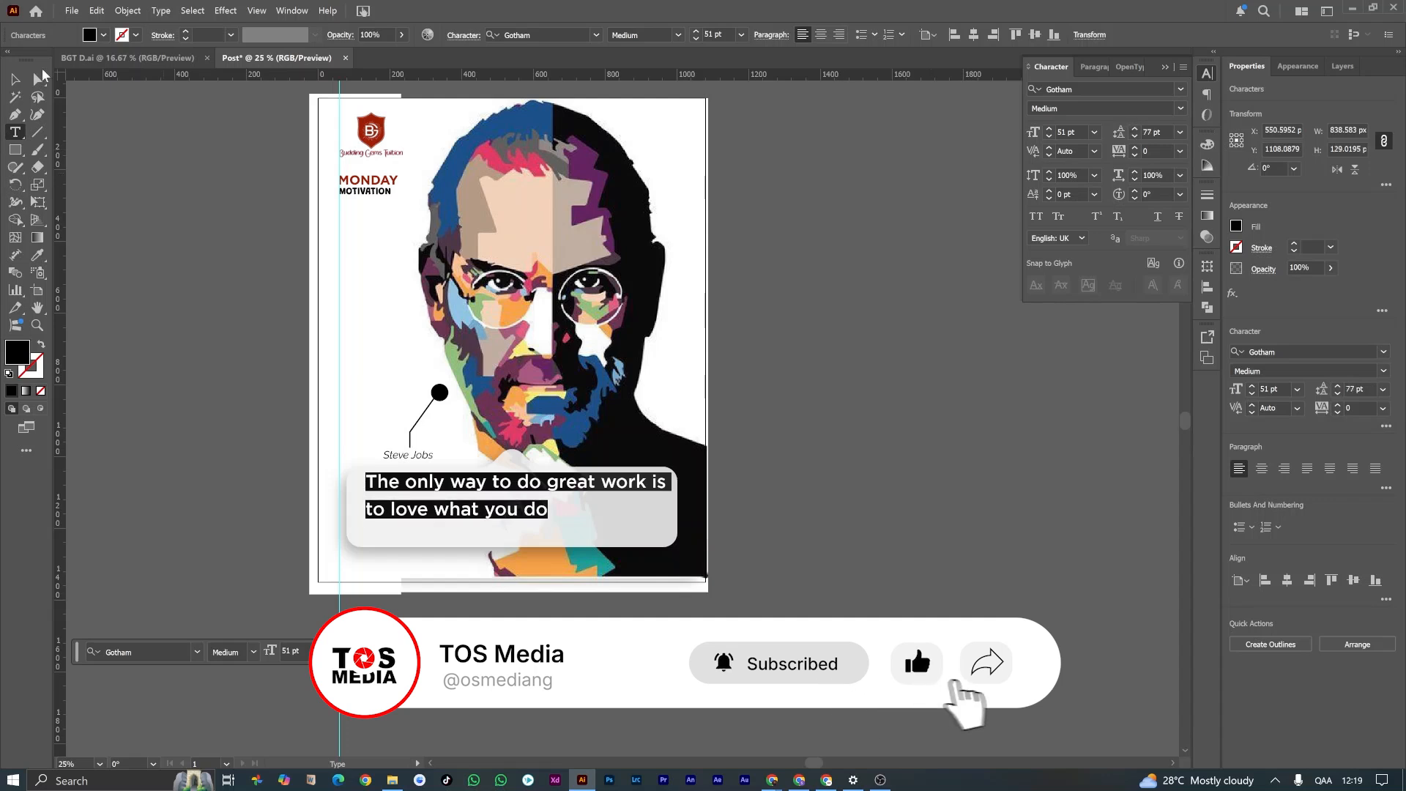
key("Escape")
left_click_drag(471, 493, 471, 501)
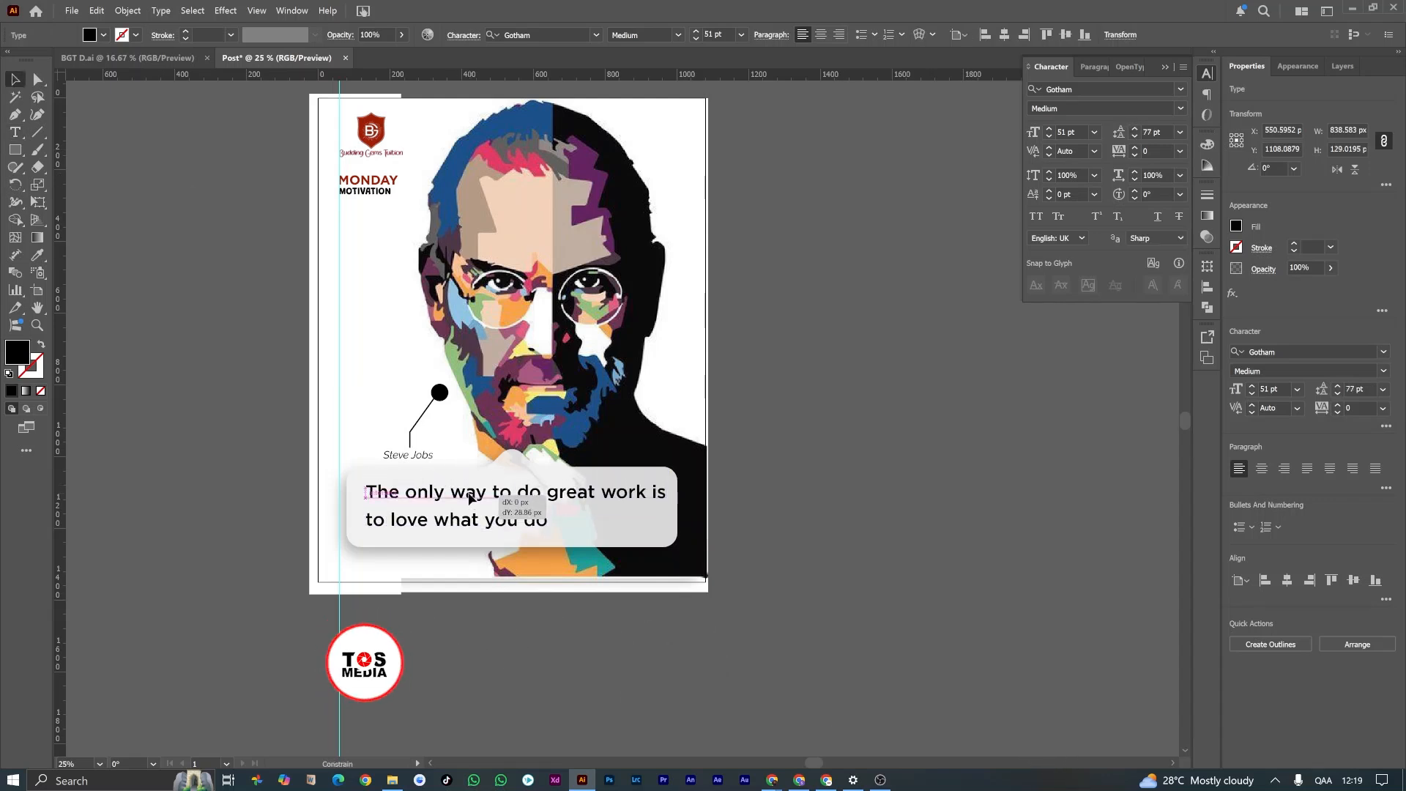
Step: Colour the words "great work" in the quote with the dark red sampled from the logo shield
double_click(550, 495)
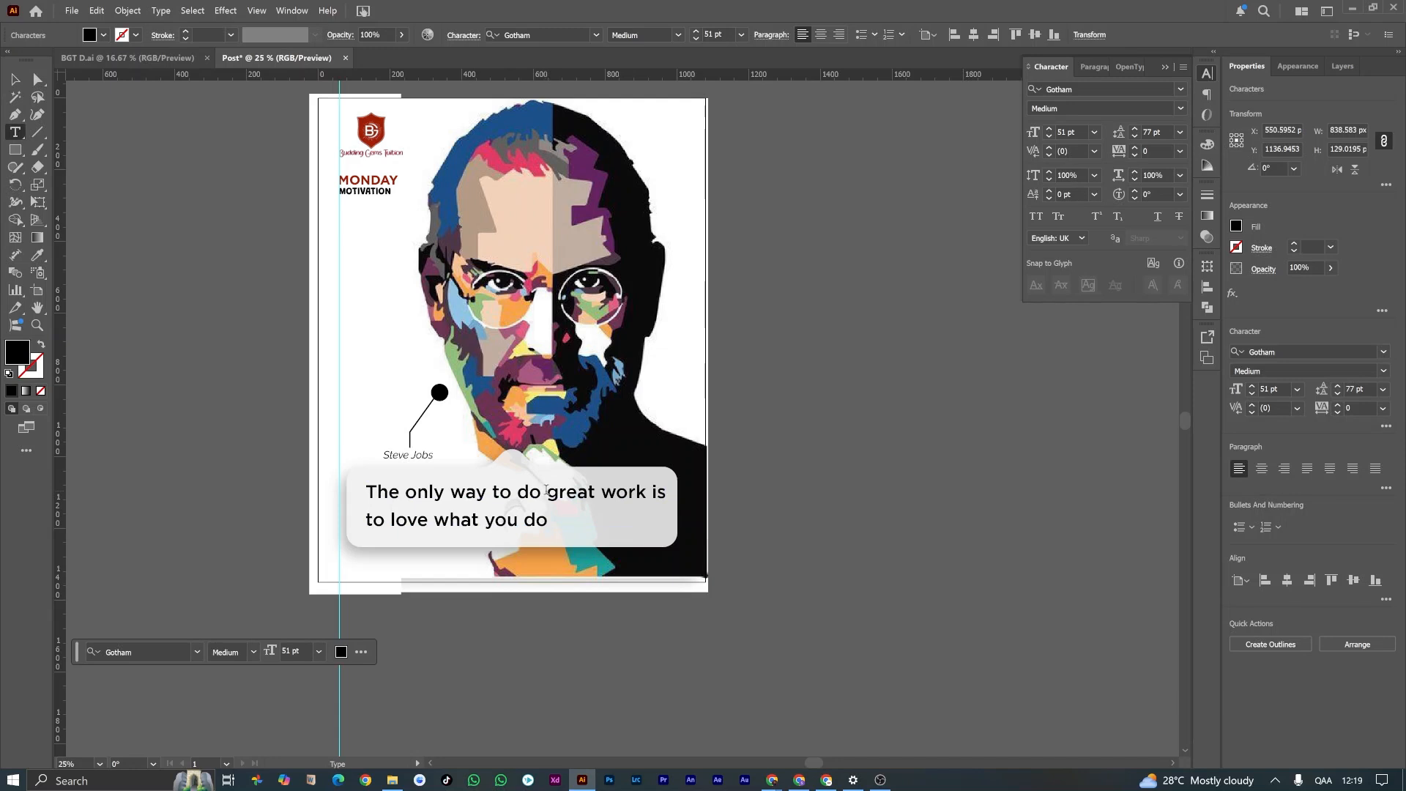
left_click_drag(559, 492, 621, 492)
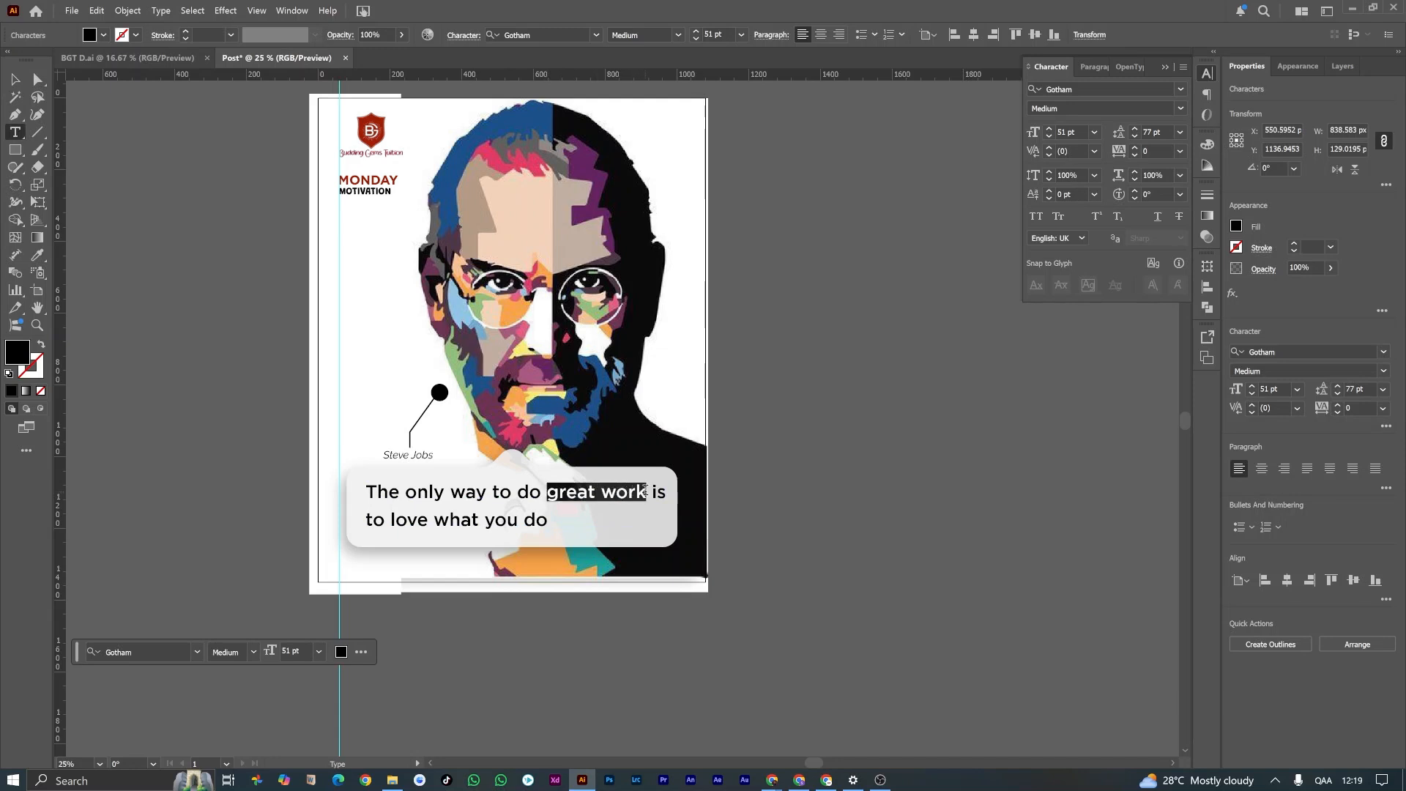
left_click(37, 254)
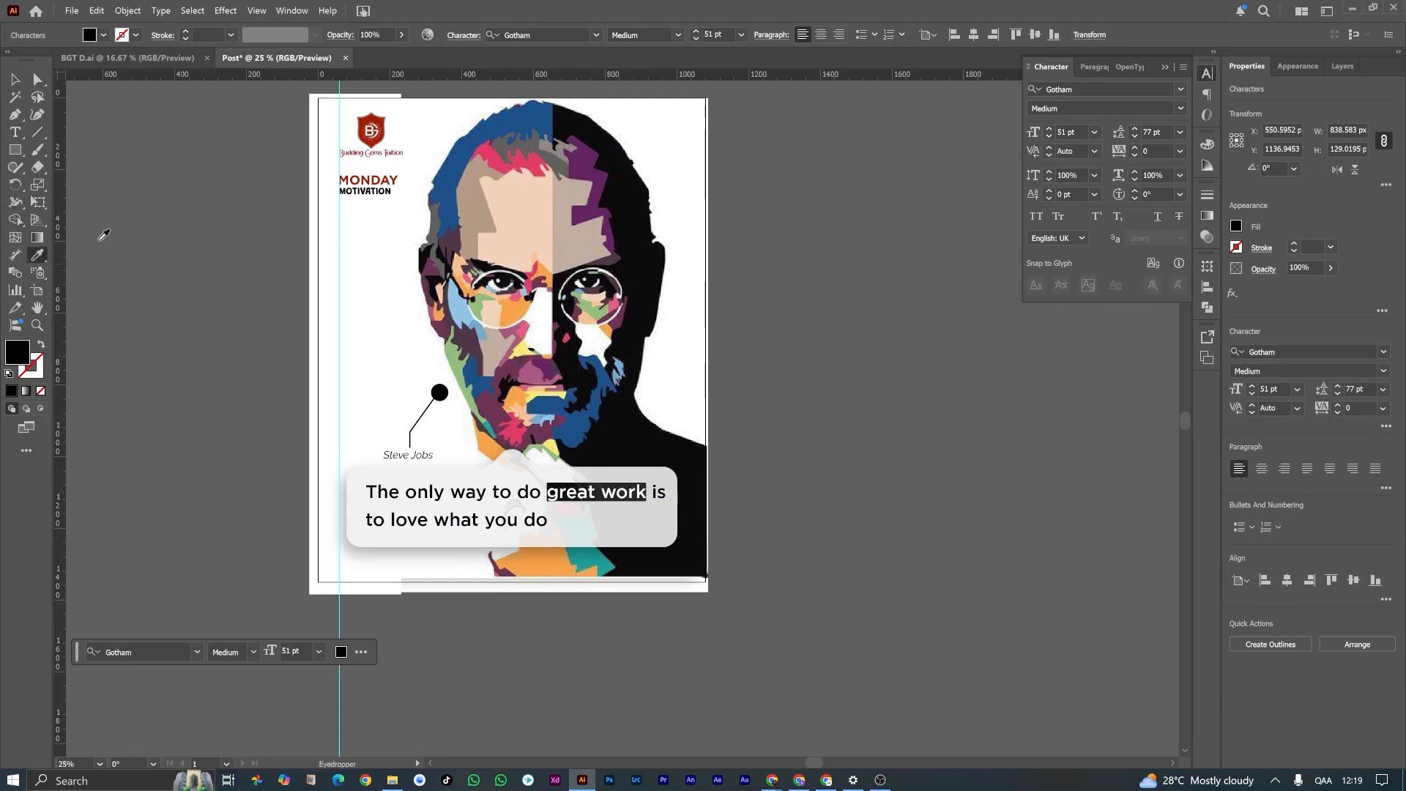
left_click(375, 123)
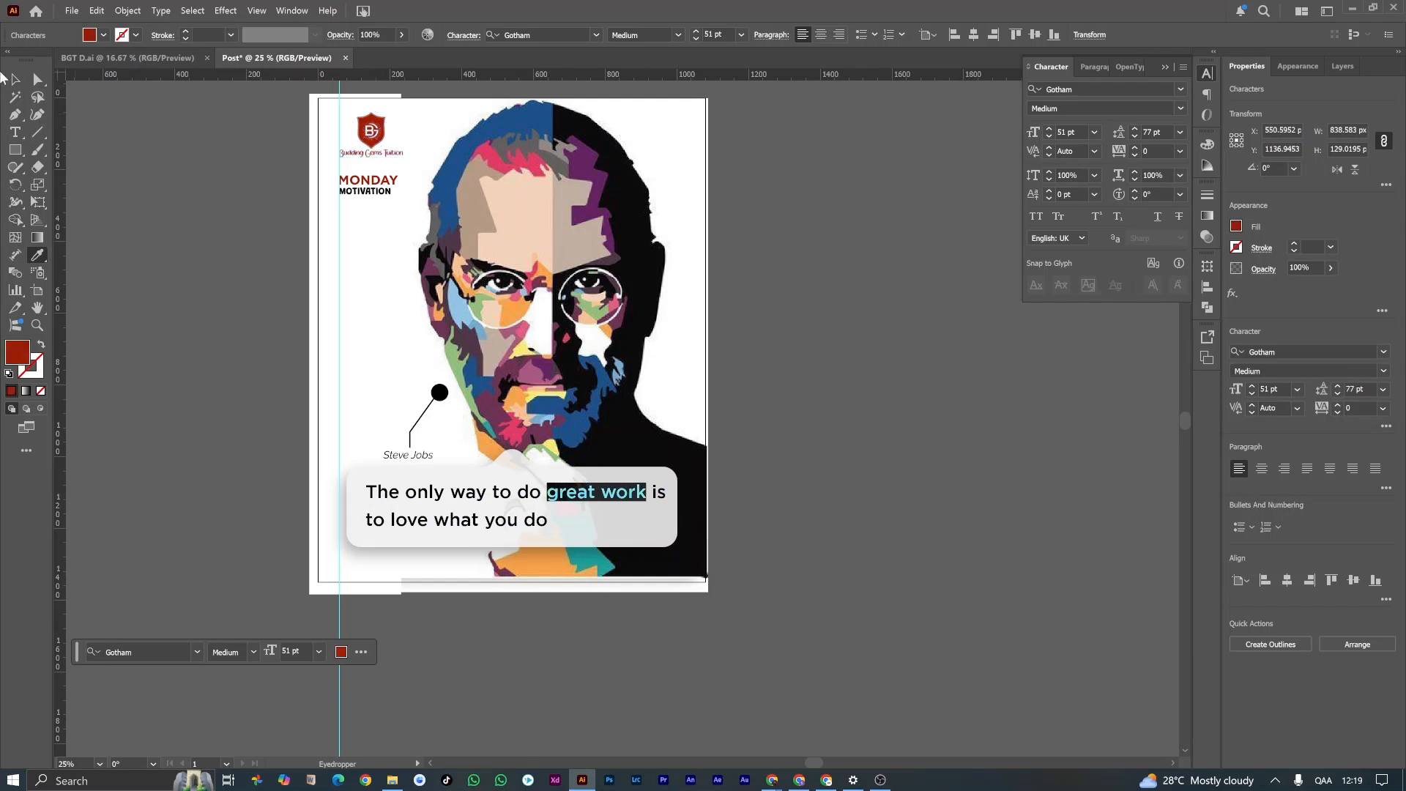
left_click(14, 78)
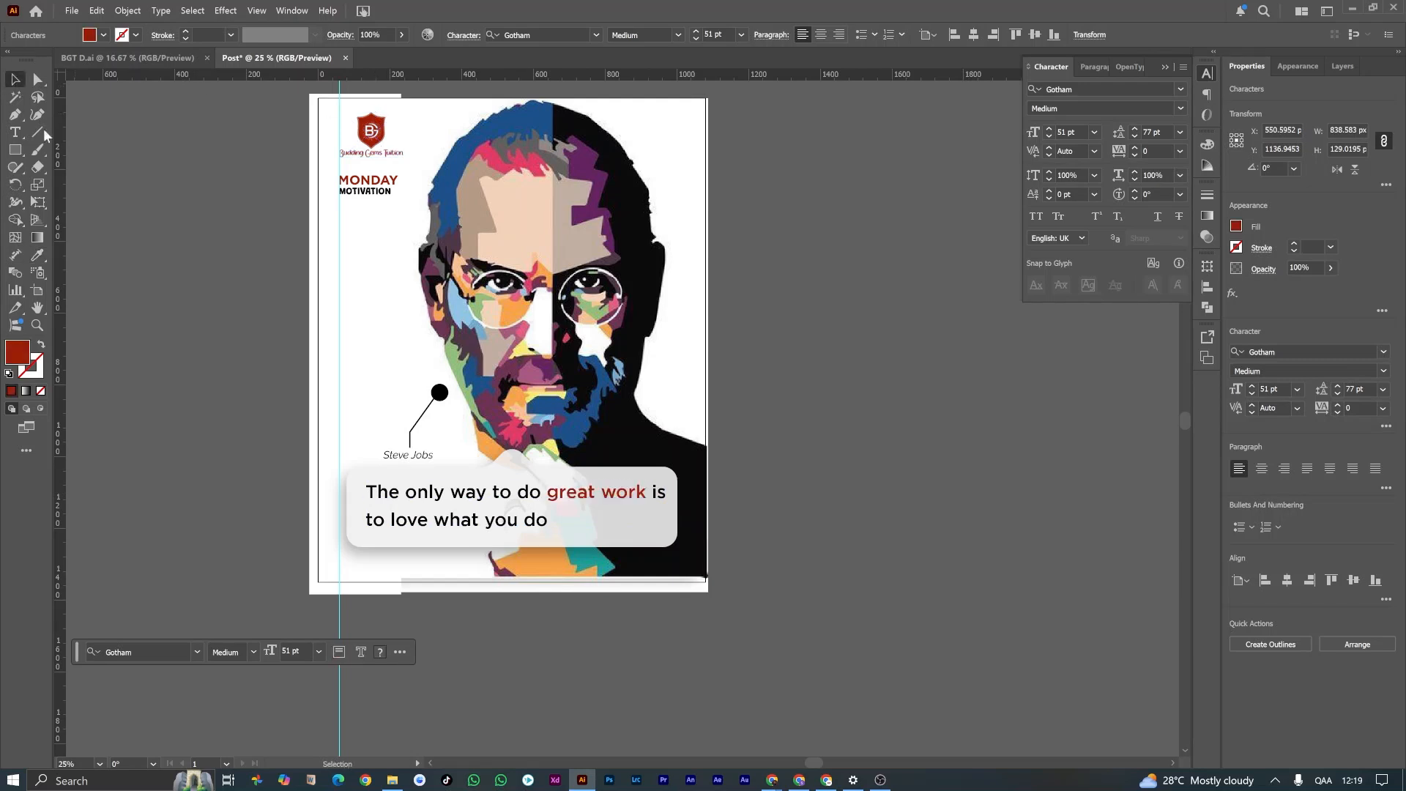
Step: Colour the word "love" in the quote's second line with the dark red sampled from the logo shield
double_click(393, 525)
left_click_drag(391, 521, 428, 528)
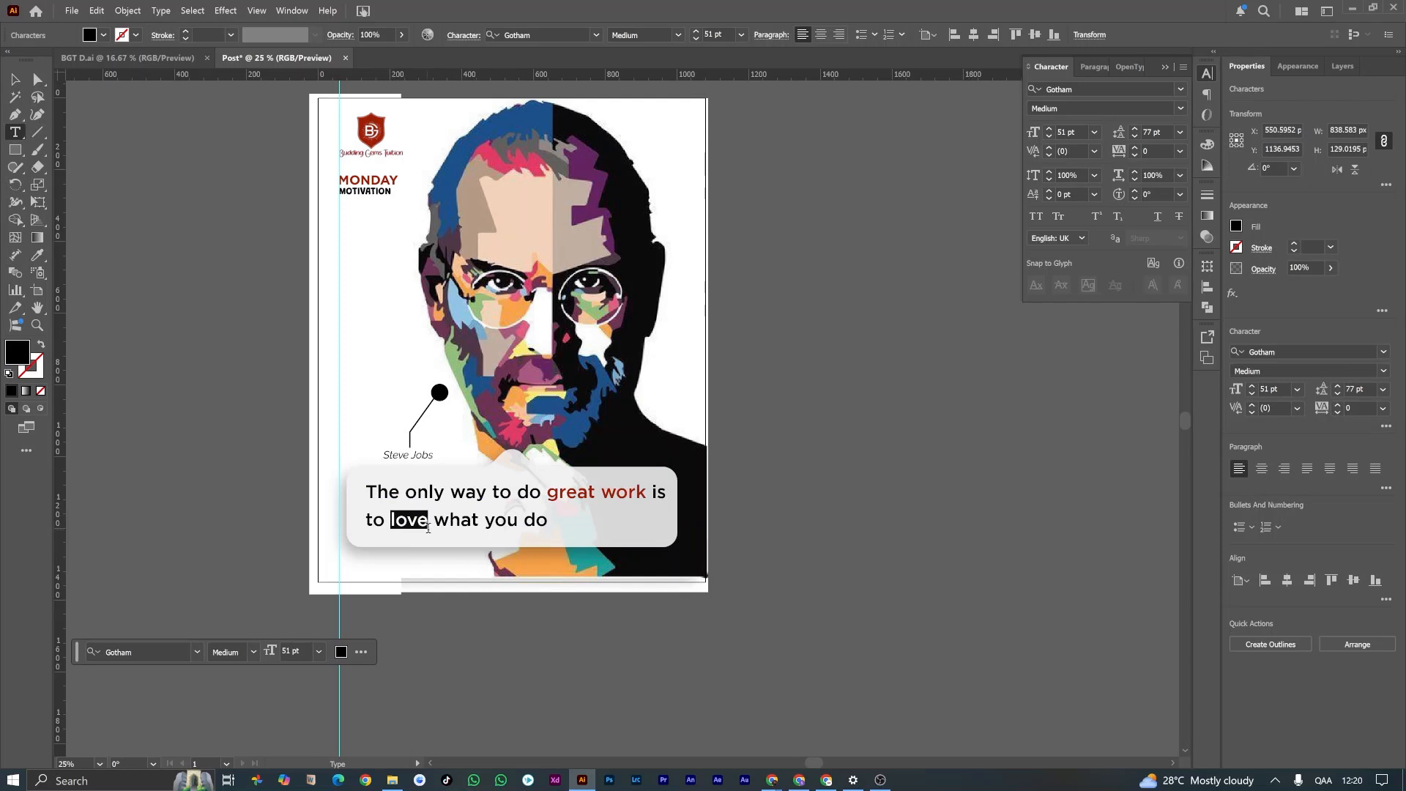
left_click(37, 254)
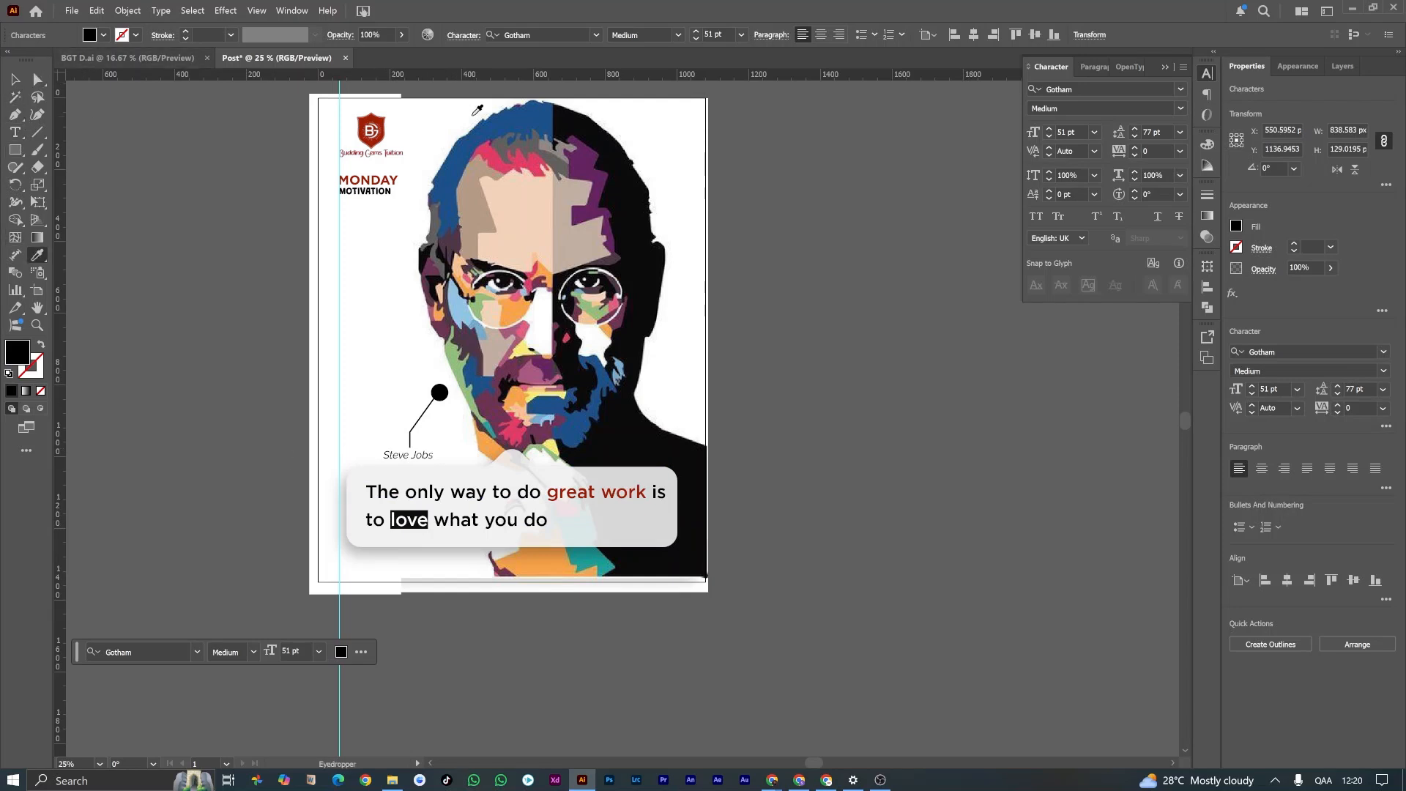
left_click(381, 123)
left_click(15, 78)
left_click(205, 276)
Step: Draw a full-width rectangle about 1086 px wide and 88 px high along the bottom of the artboard
left_click_drag(204, 277, 355, 191)
left_click(15, 150)
left_click_drag(470, 466, 859, 498)
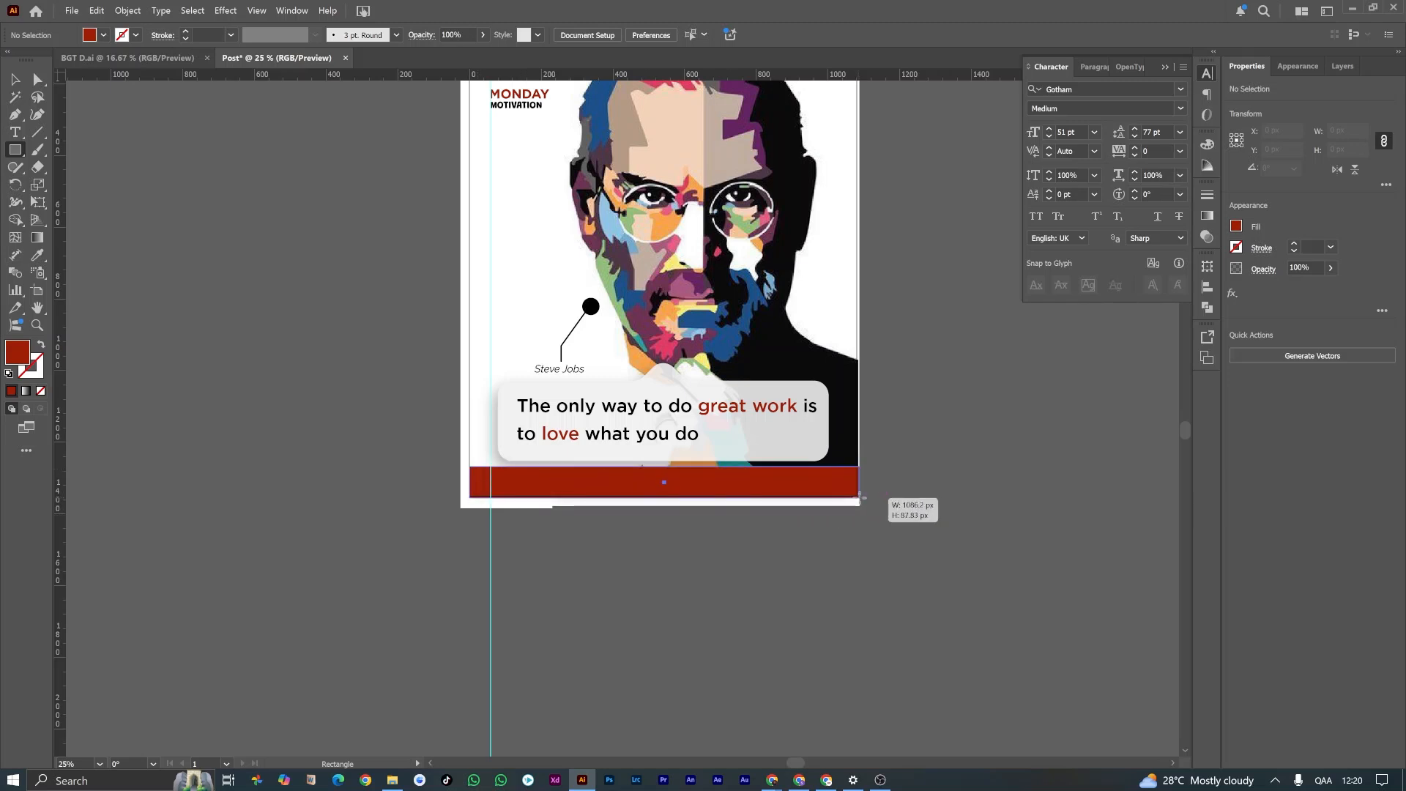
Step: Change the footer rectangle's fill to blue-grey #6b808e and deselect it
left_click(35, 258)
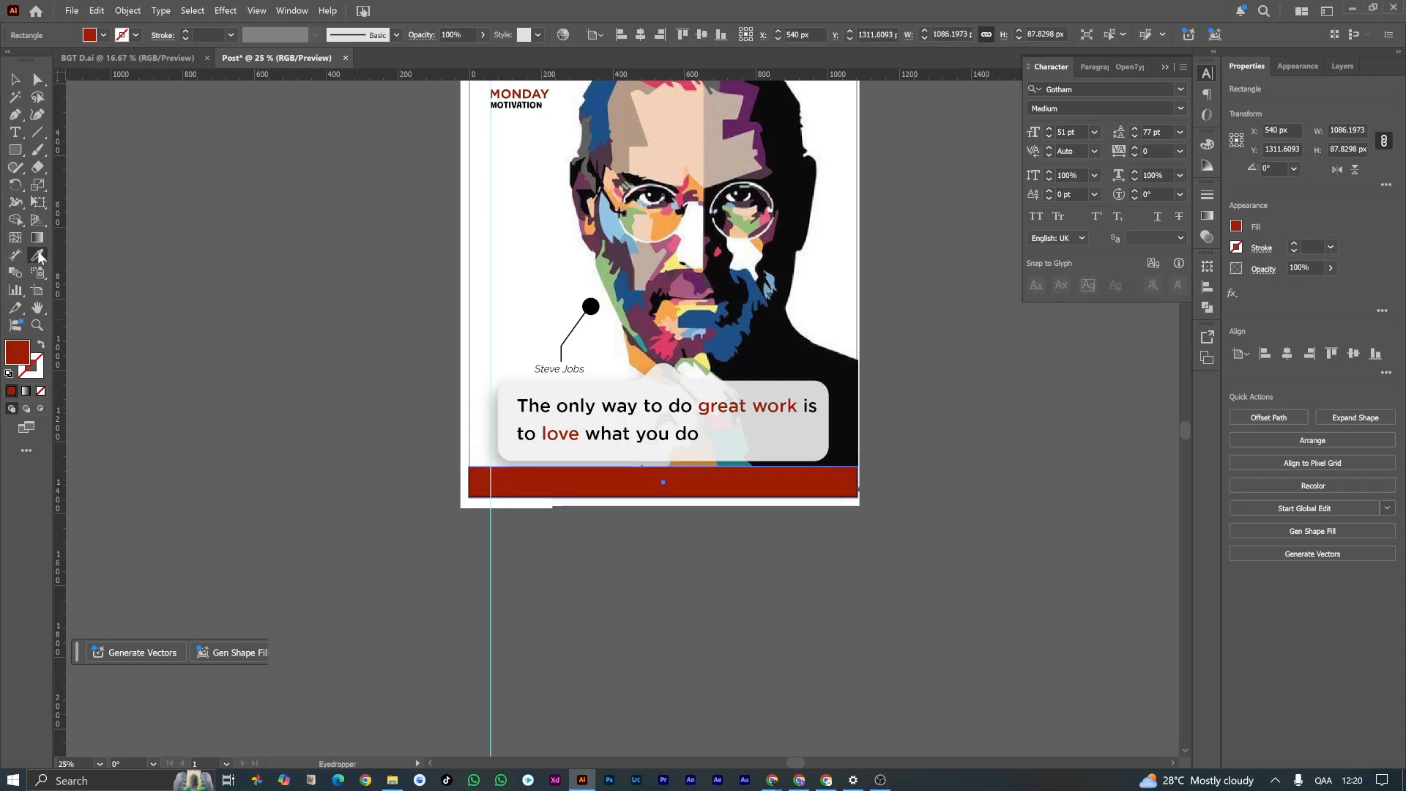
scroll(393, 337, "up", 2)
left_click(15, 81)
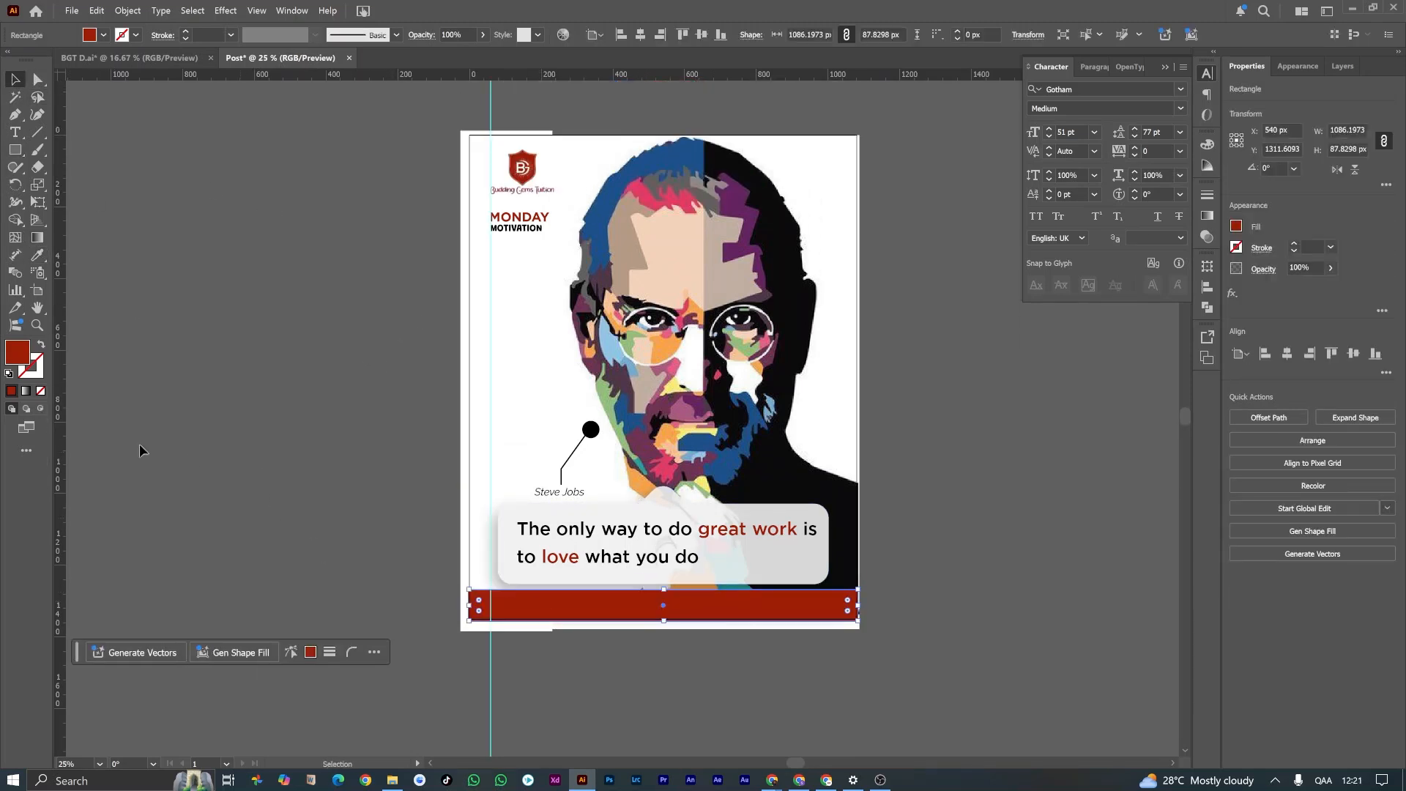
double_click(16, 357)
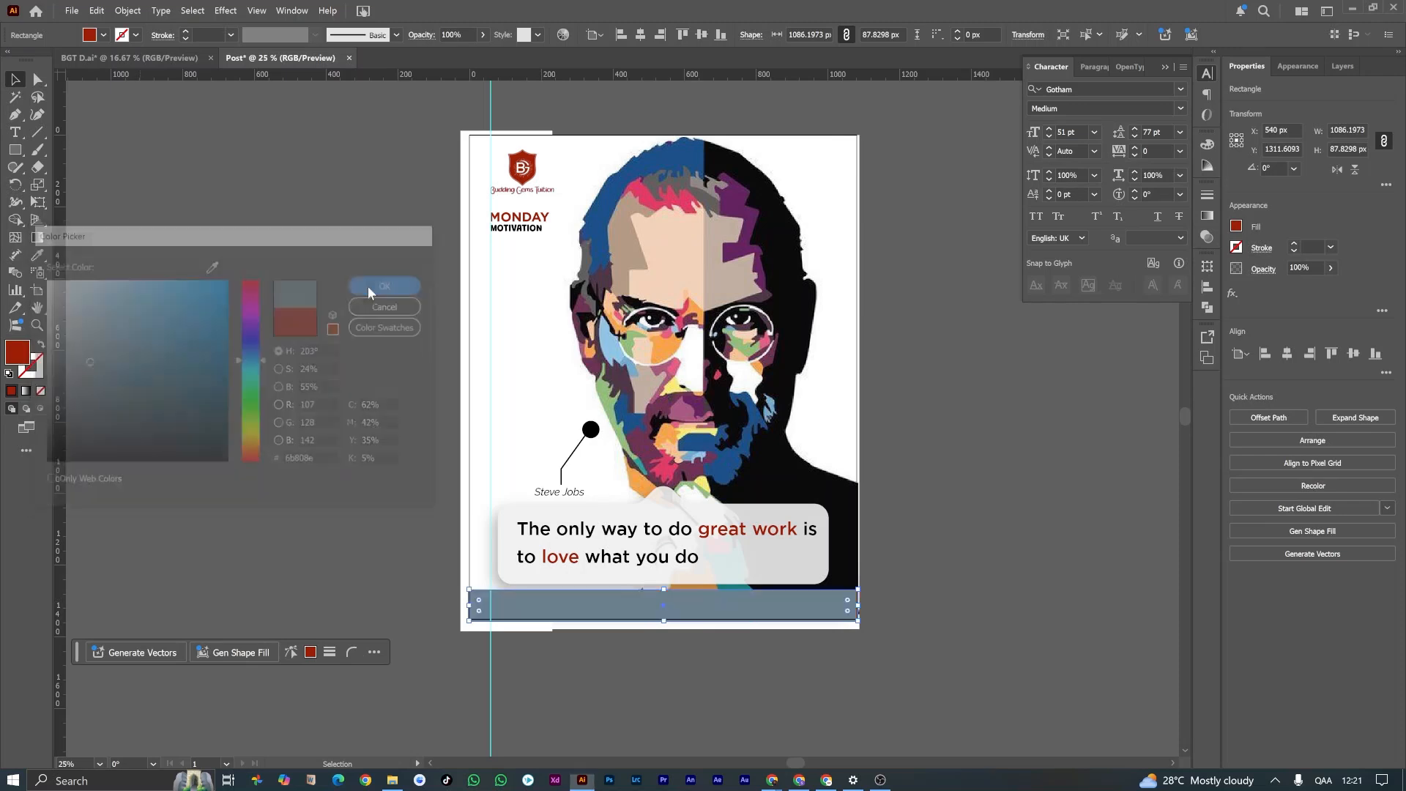
left_click(367, 286)
left_click(396, 447)
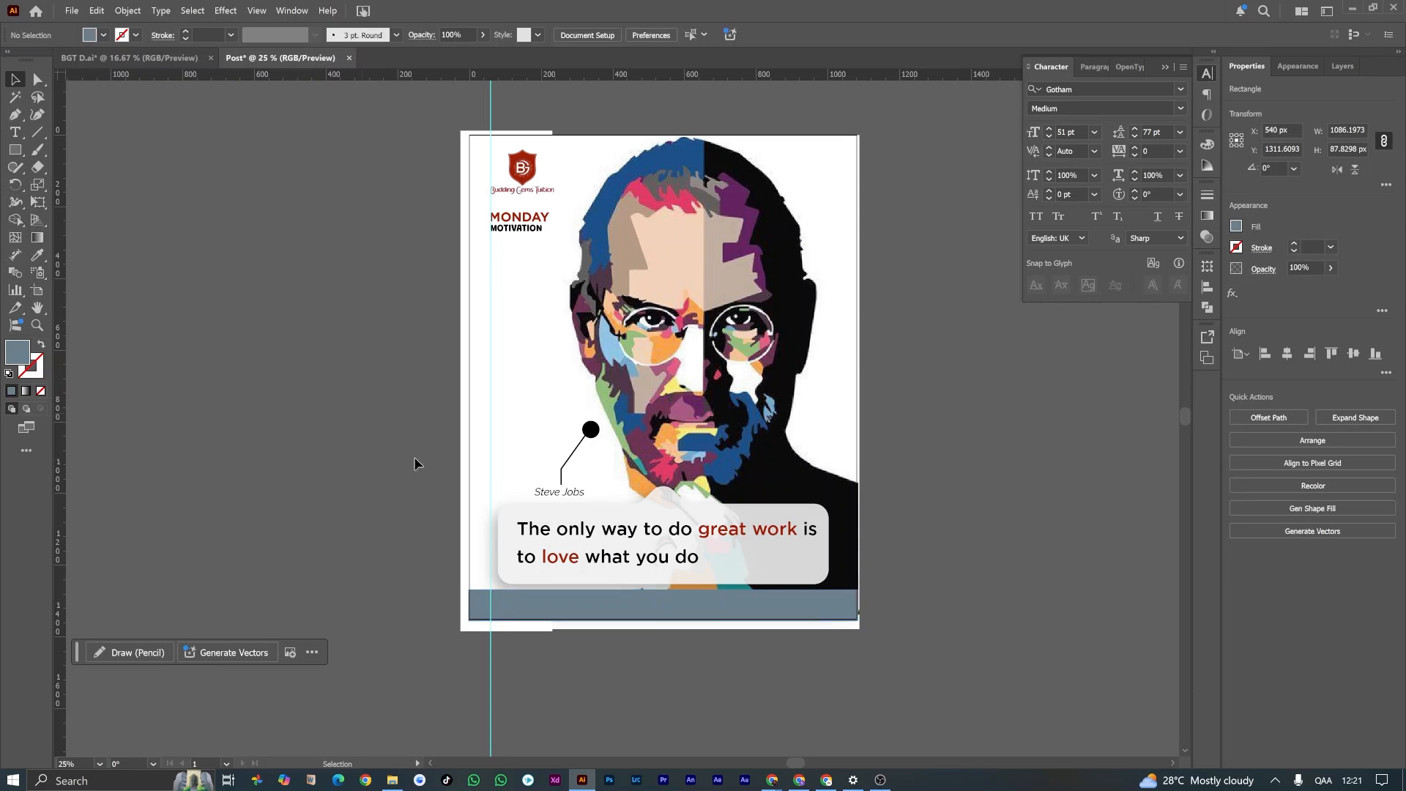
Step: Add a text line with the company's contact e-mail address on the footer bar and select all of its text
scroll(574, 618, "up", 1)
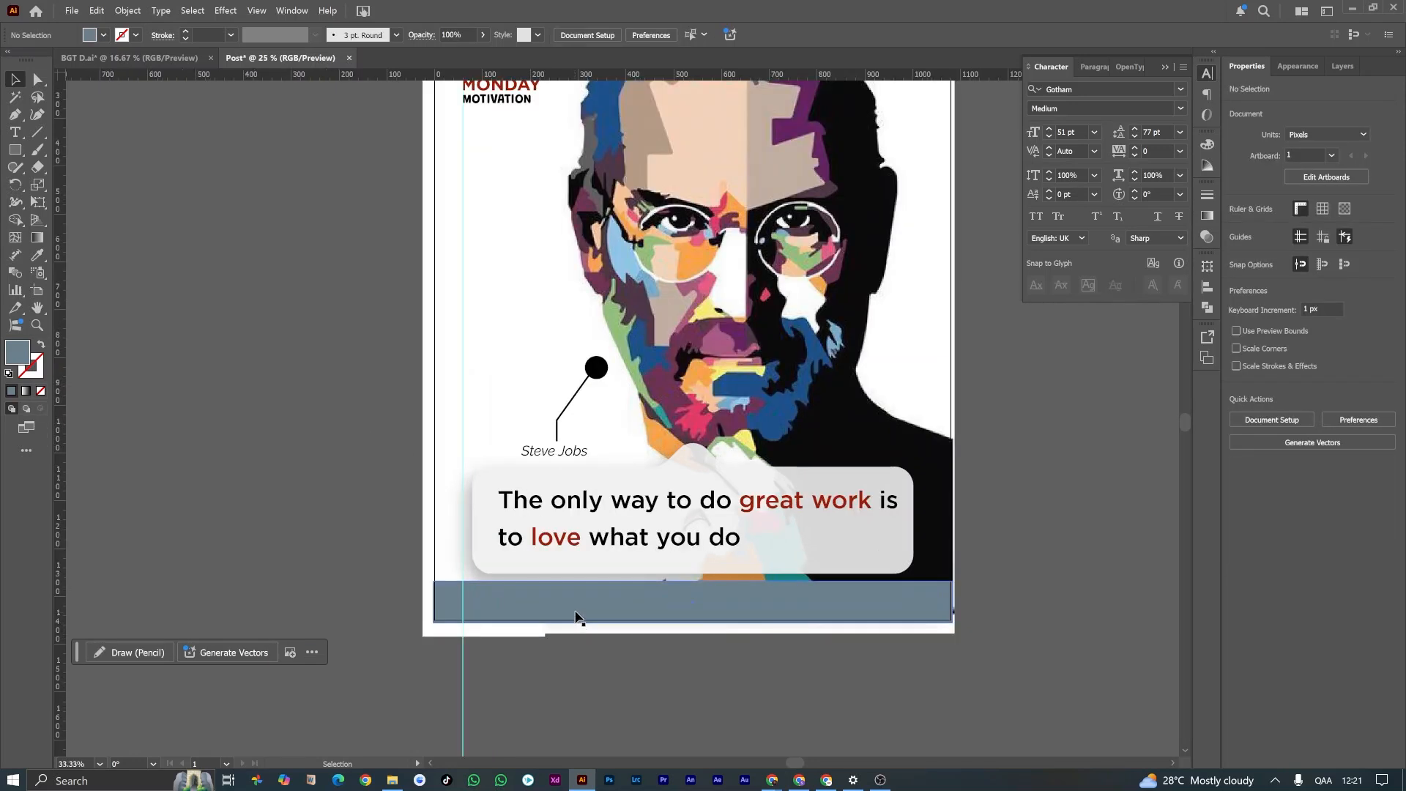
scroll(574, 604, "right", 2)
scroll(574, 607, "right", 1)
left_click(535, 614)
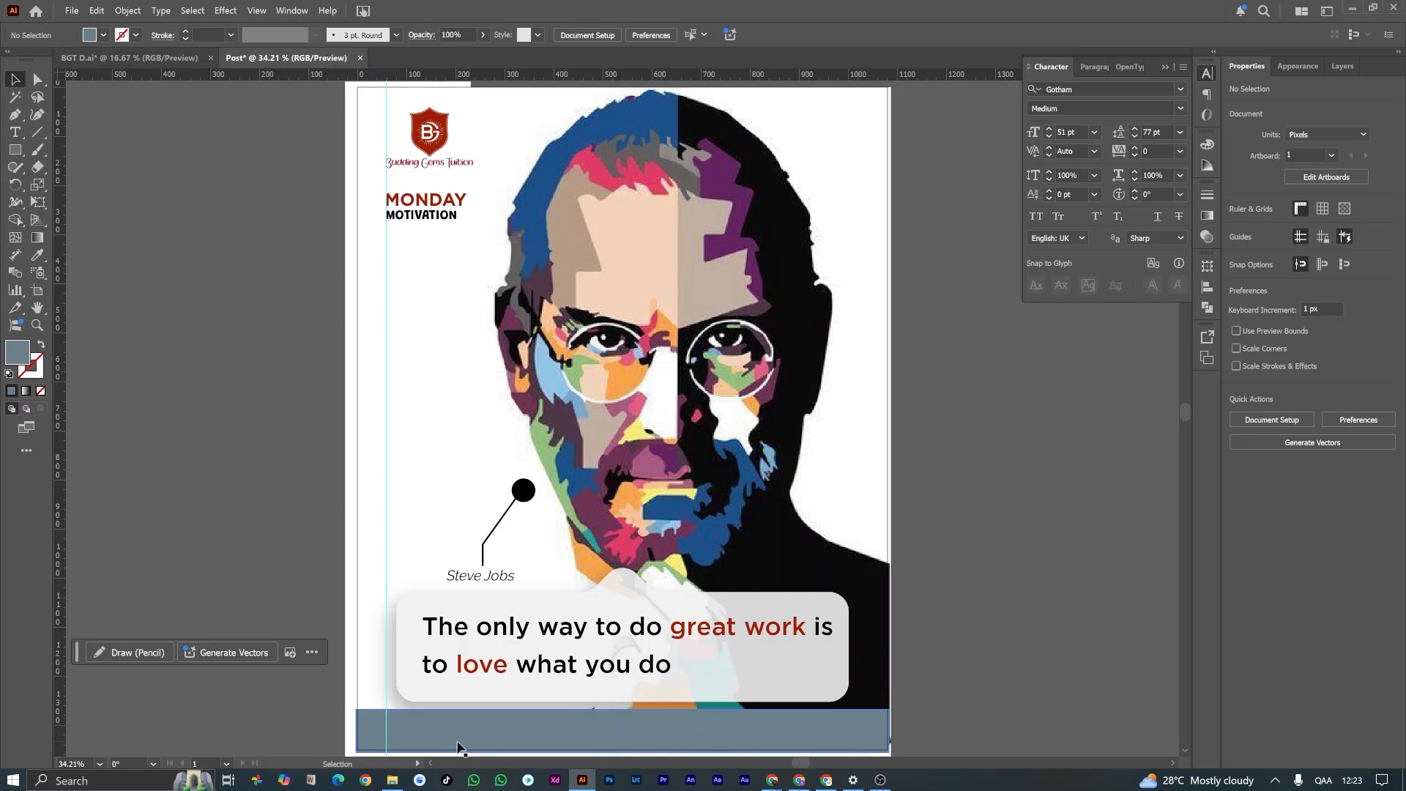
scroll(459, 747, "down", 1)
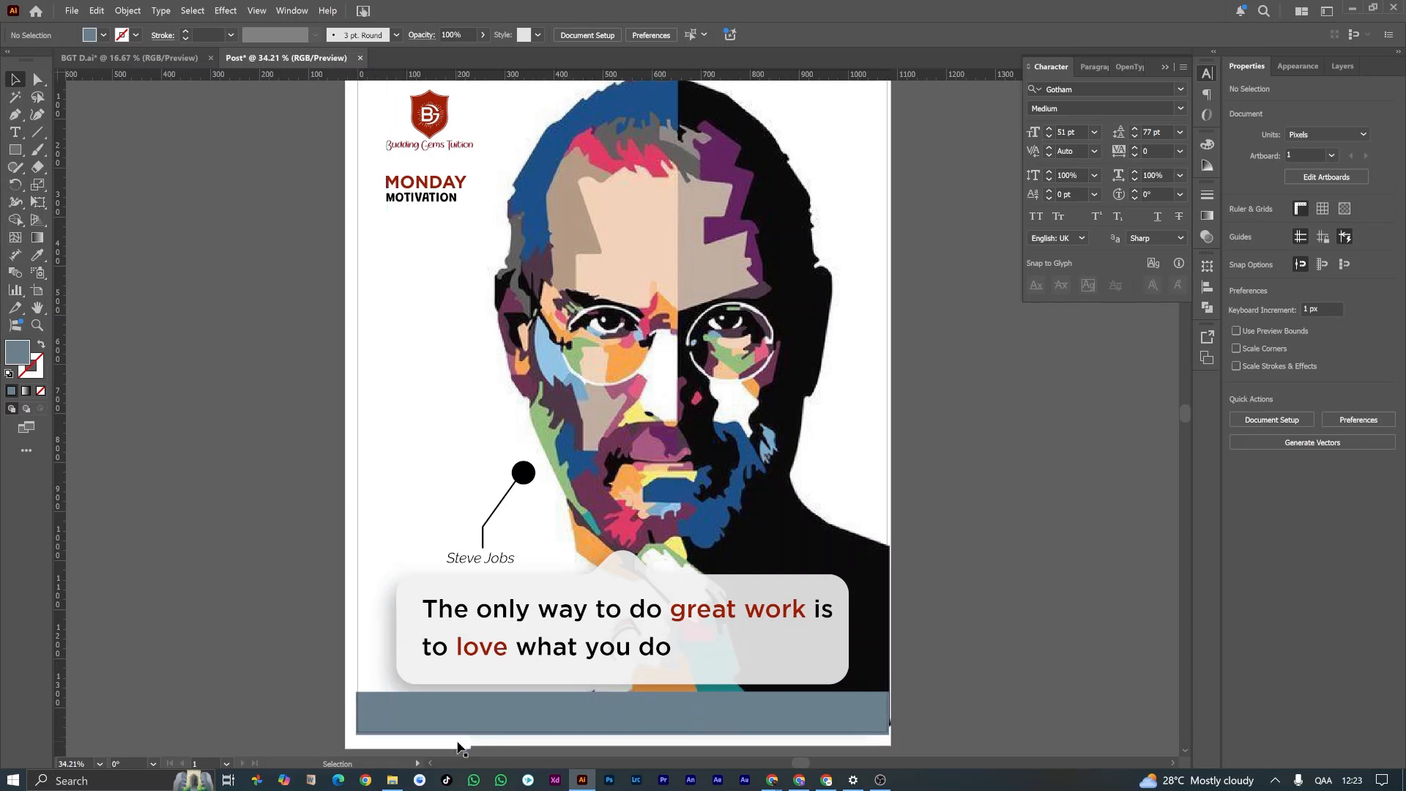
left_click(15, 133)
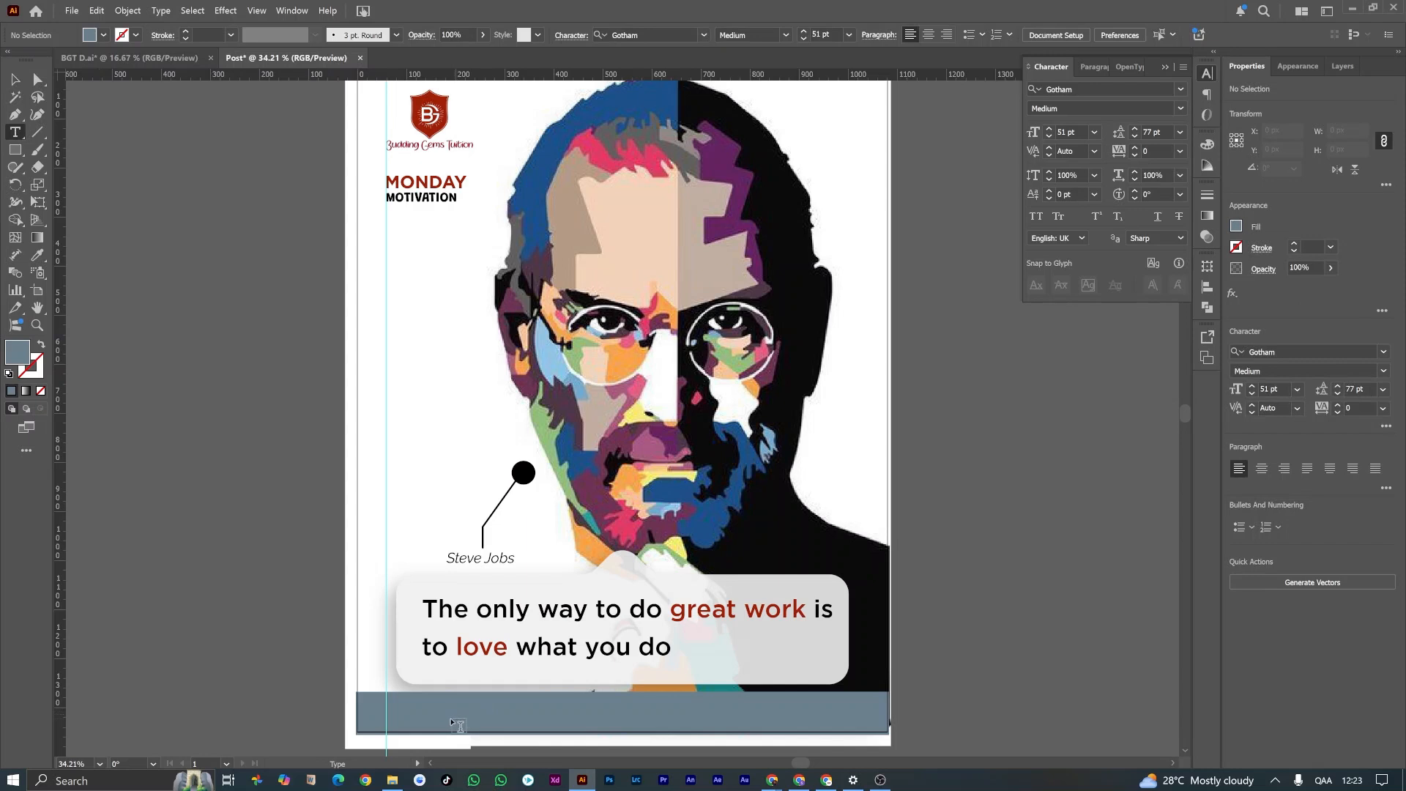
left_click(454, 723)
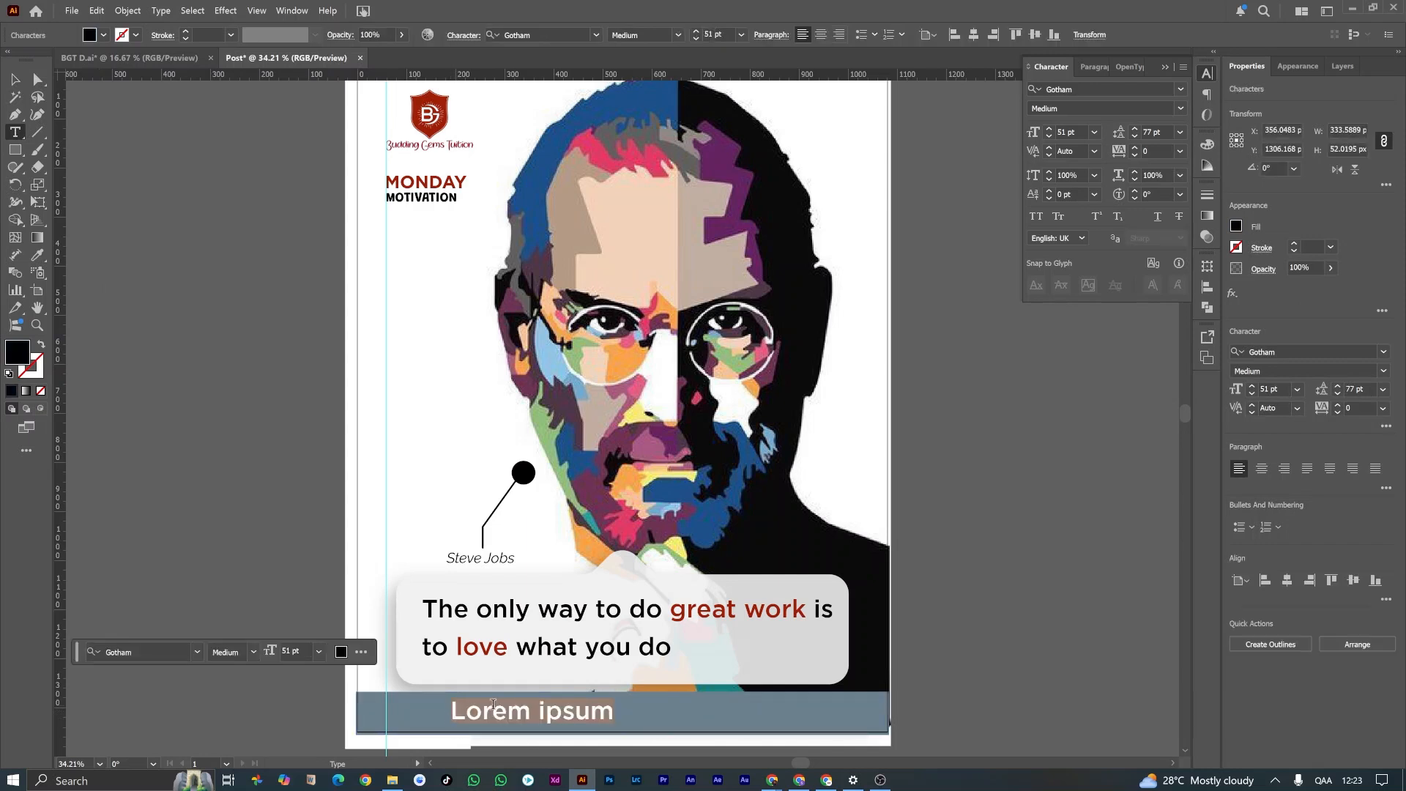
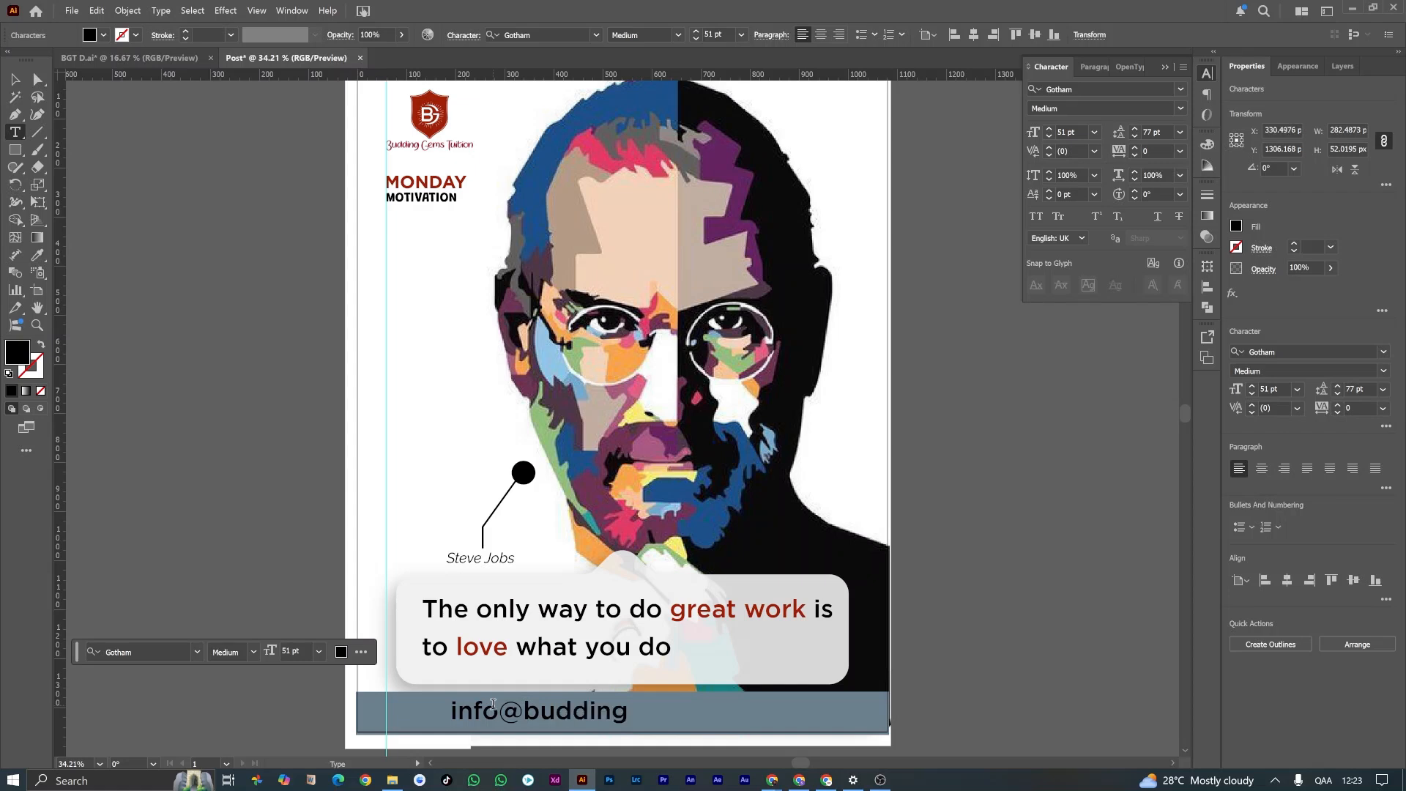
key("ctrl+a")
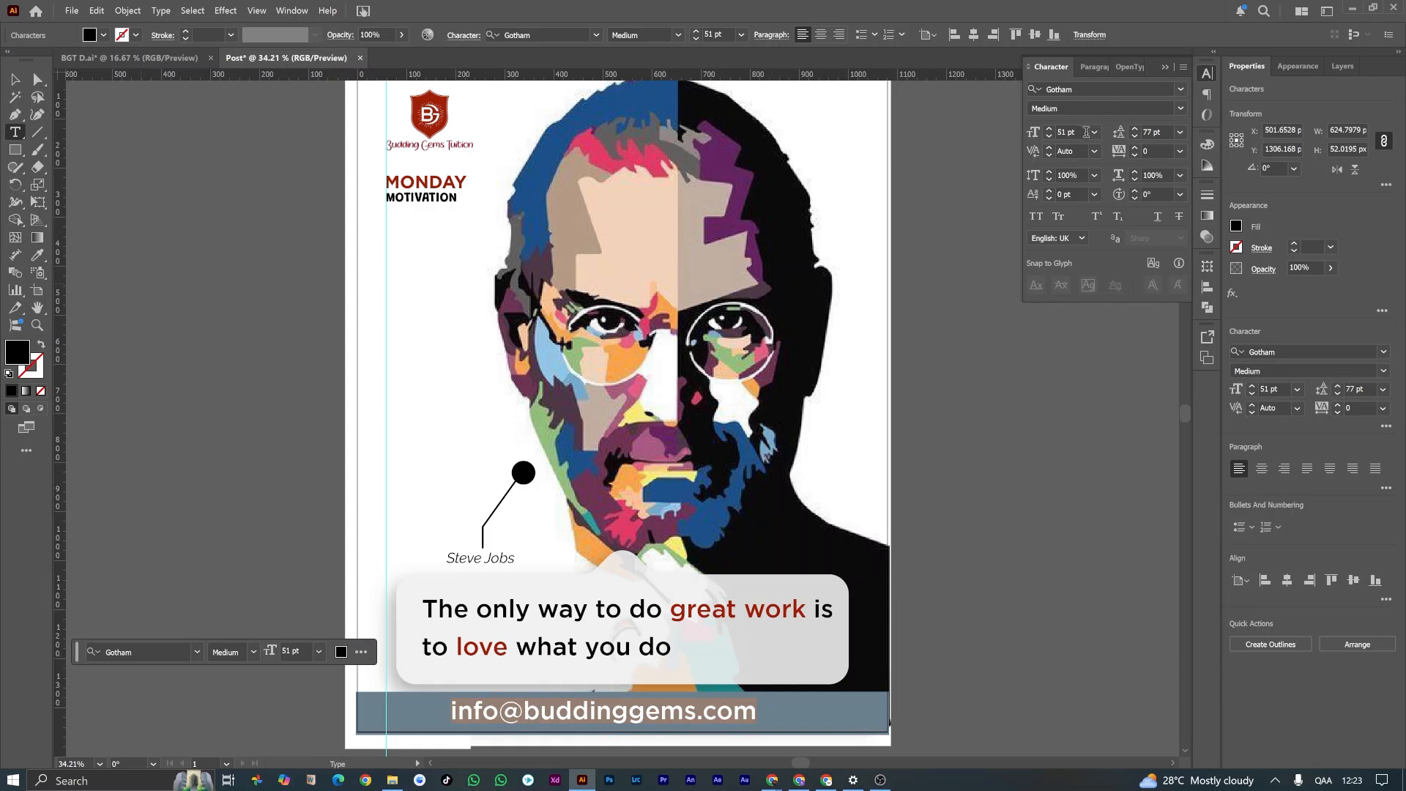
Step: Set the footer e-mail text's font size to 24 pt
left_click(1094, 132)
left_click(1114, 313)
left_click(1094, 132)
left_click(1114, 329)
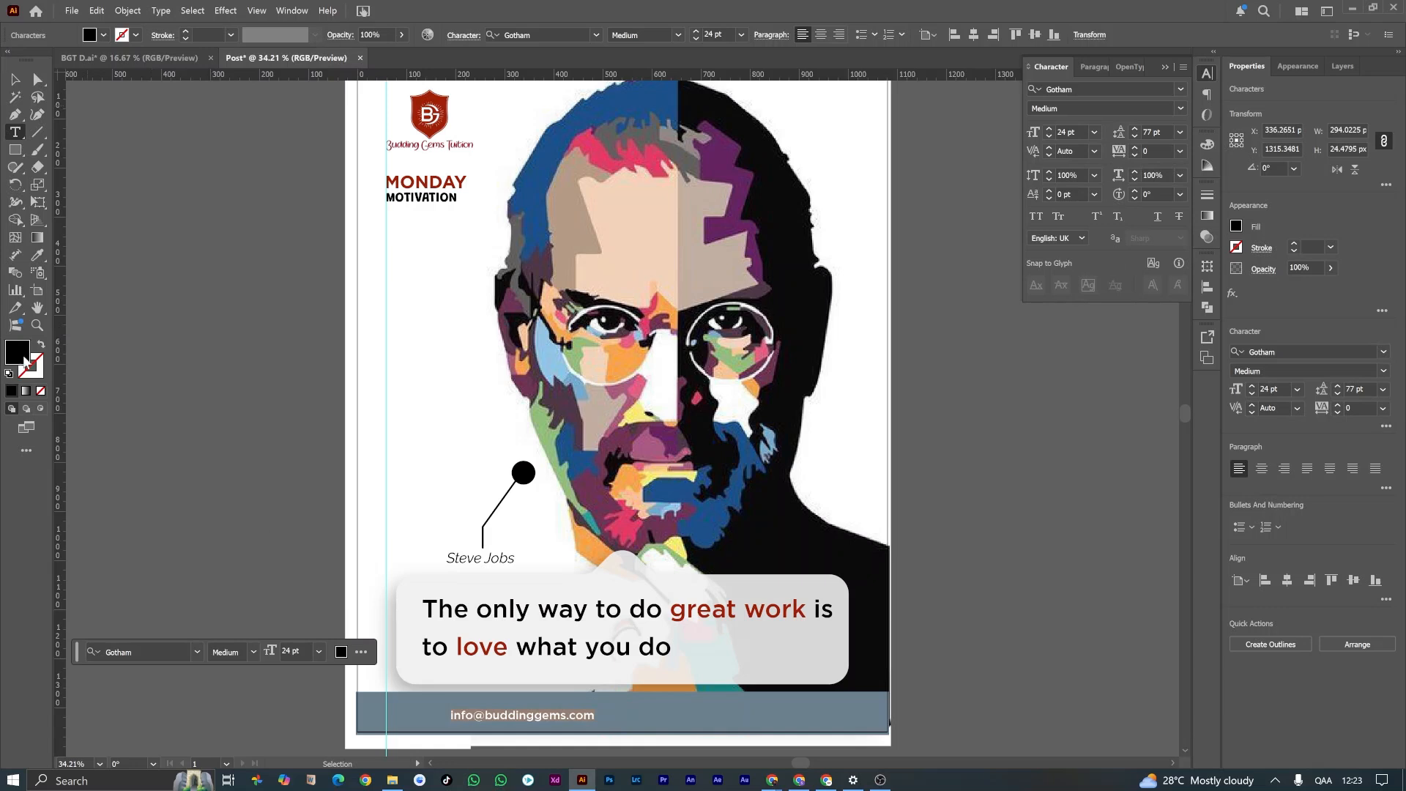
Step: Change the footer e-mail text's fill to white and deselect it
double_click(24, 359)
left_click_drag(103, 361, 17, 247)
key("Return")
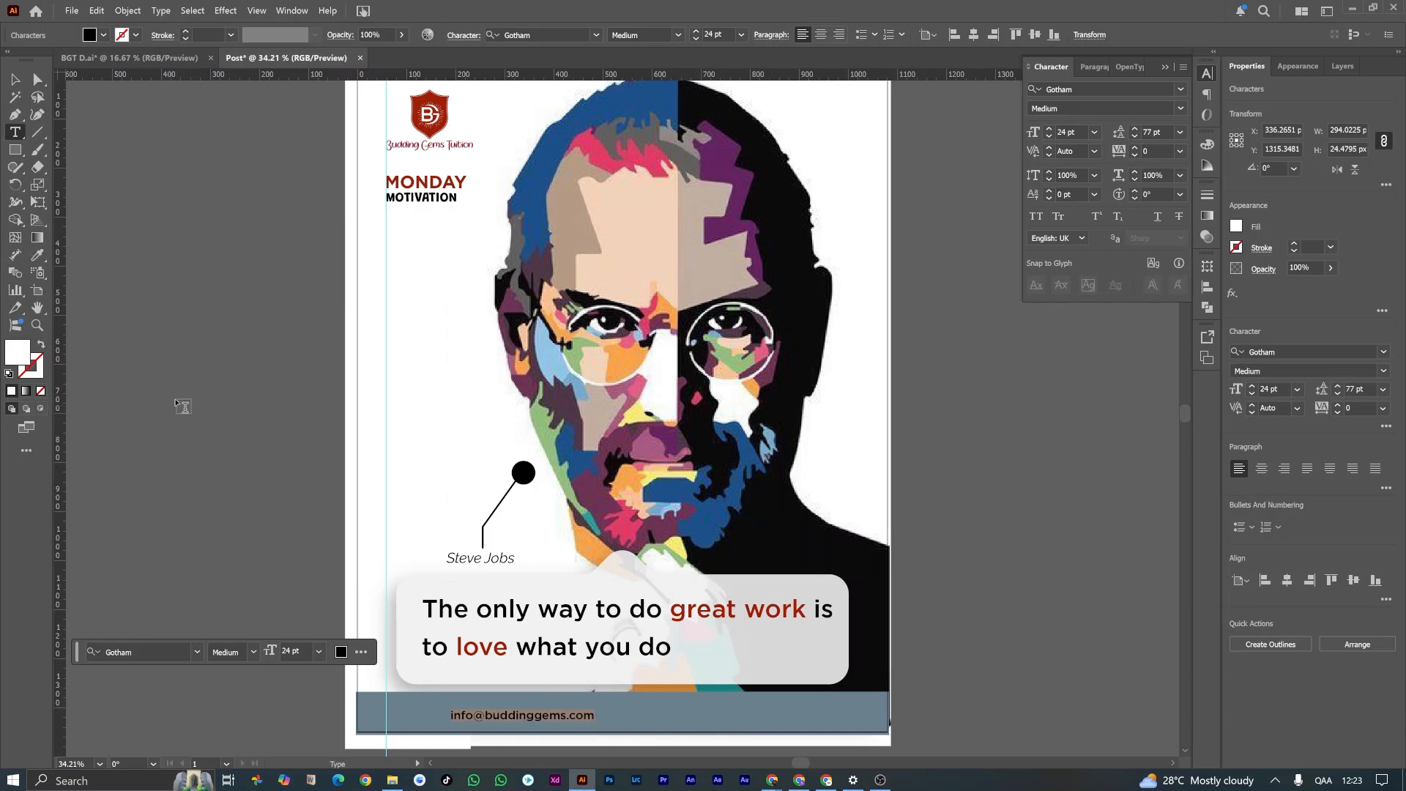
left_click(16, 79)
left_click(157, 274)
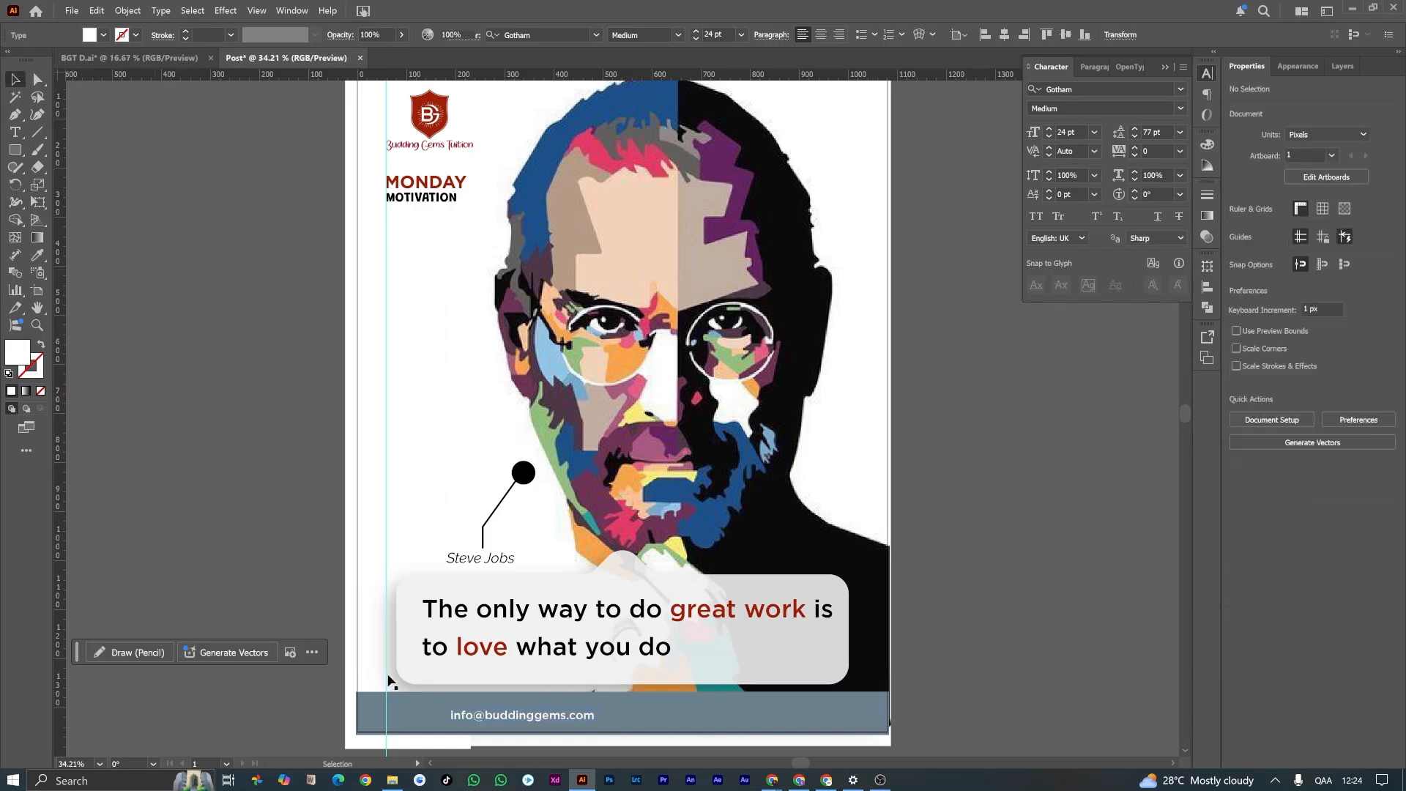
Step: Duplicate the e-mail text horizontally to the right half of the footer bar
scroll(519, 743, "up", 2)
scroll(520, 744, "down", 2)
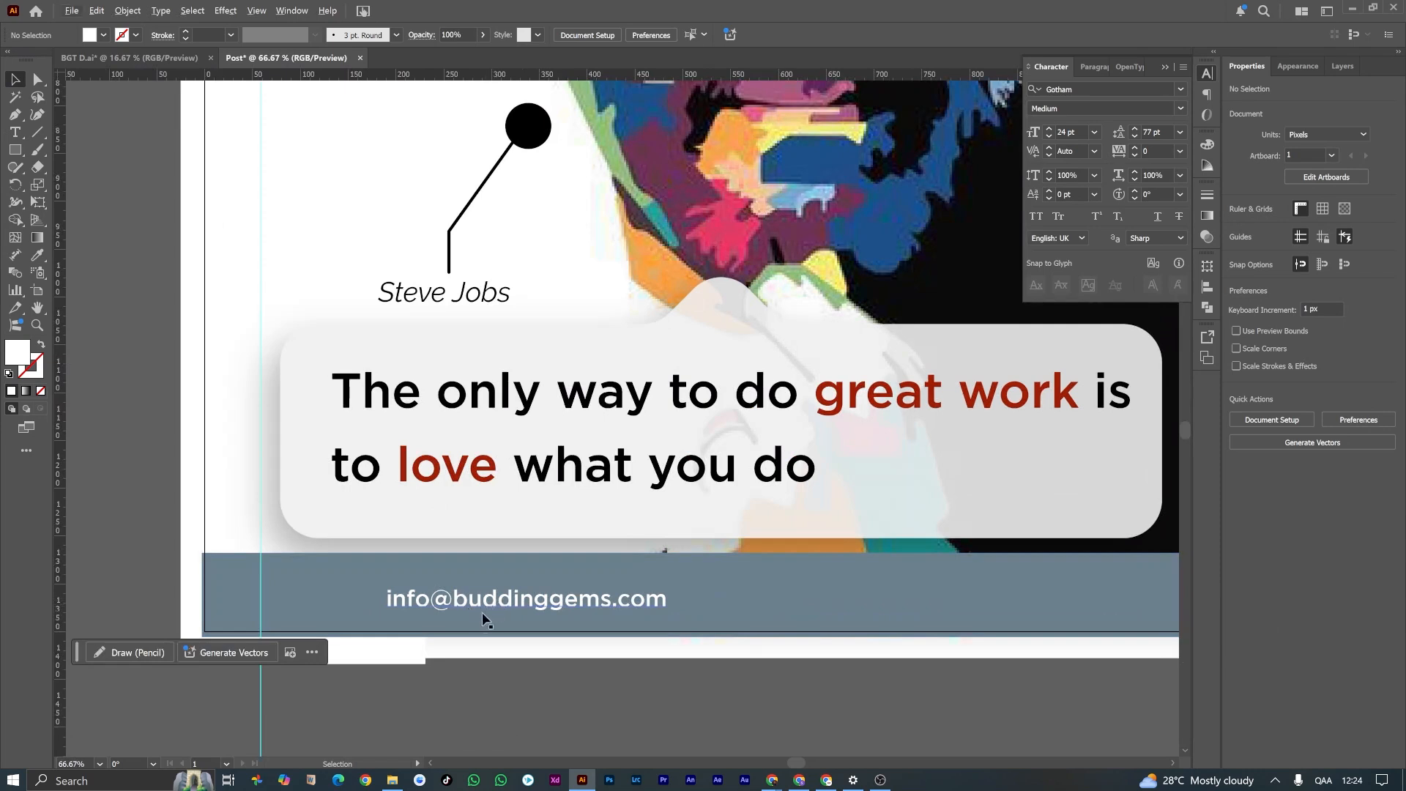
left_click_drag(472, 605, 977, 605)
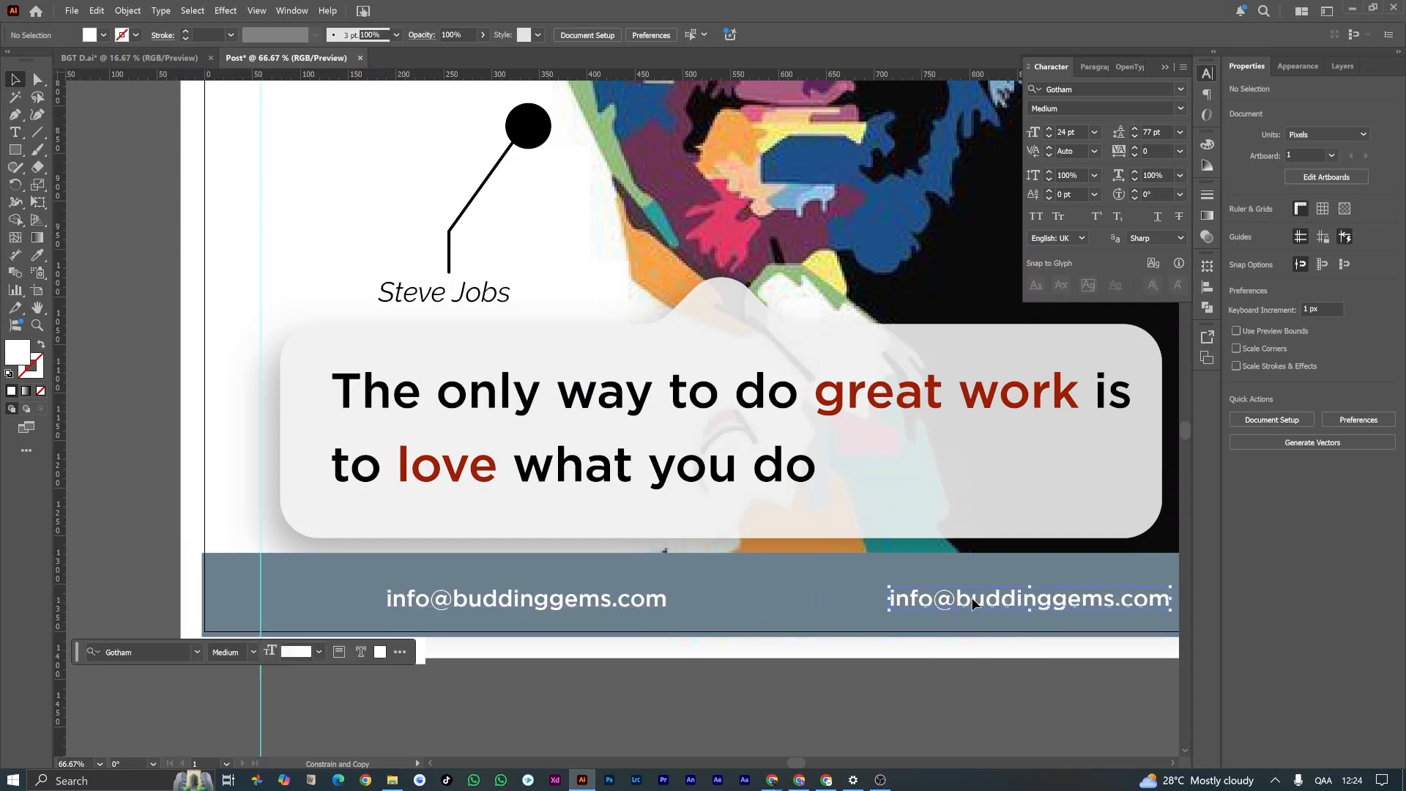
left_click(179, 547)
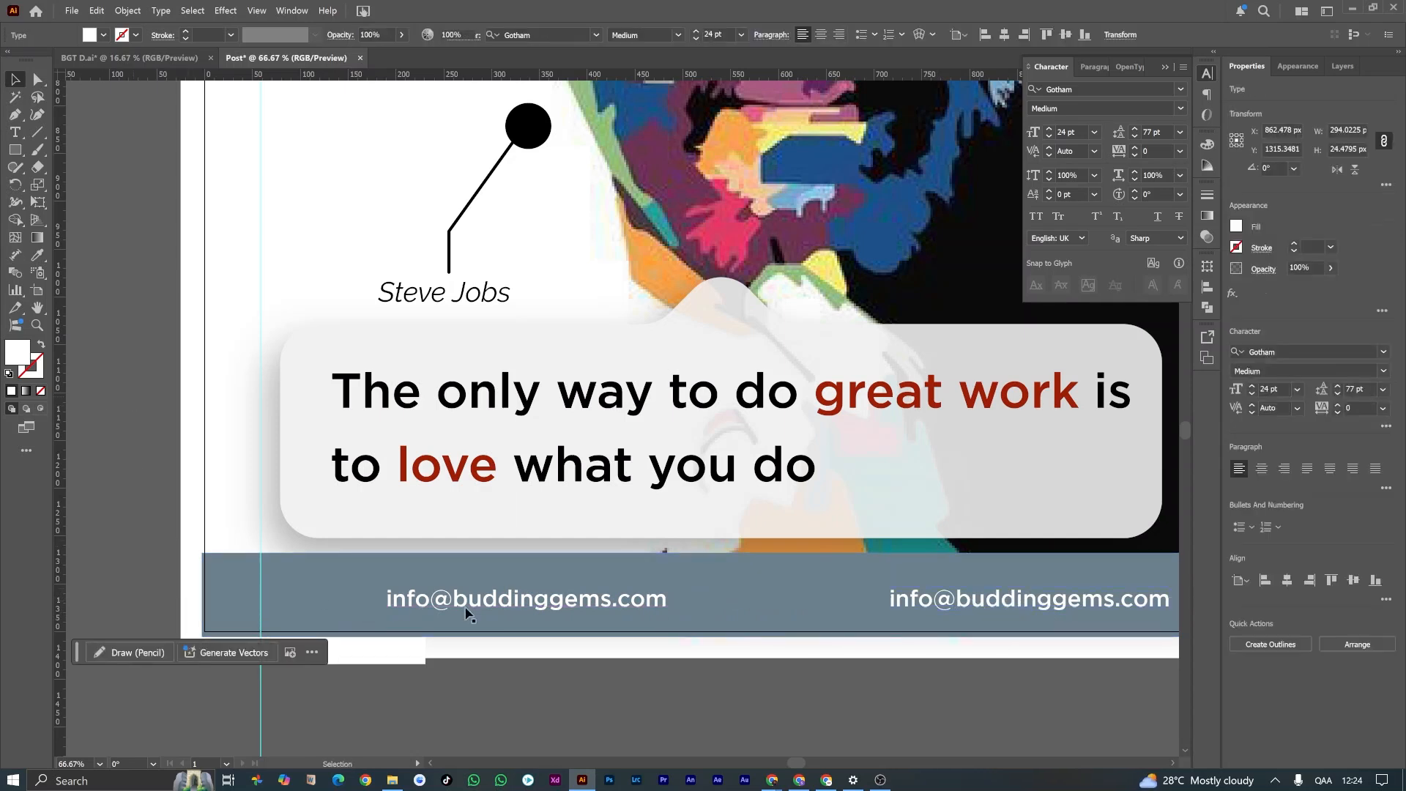
scroll(544, 637, "down", 2)
scroll(745, 627, "up", 1)
double_click(752, 614)
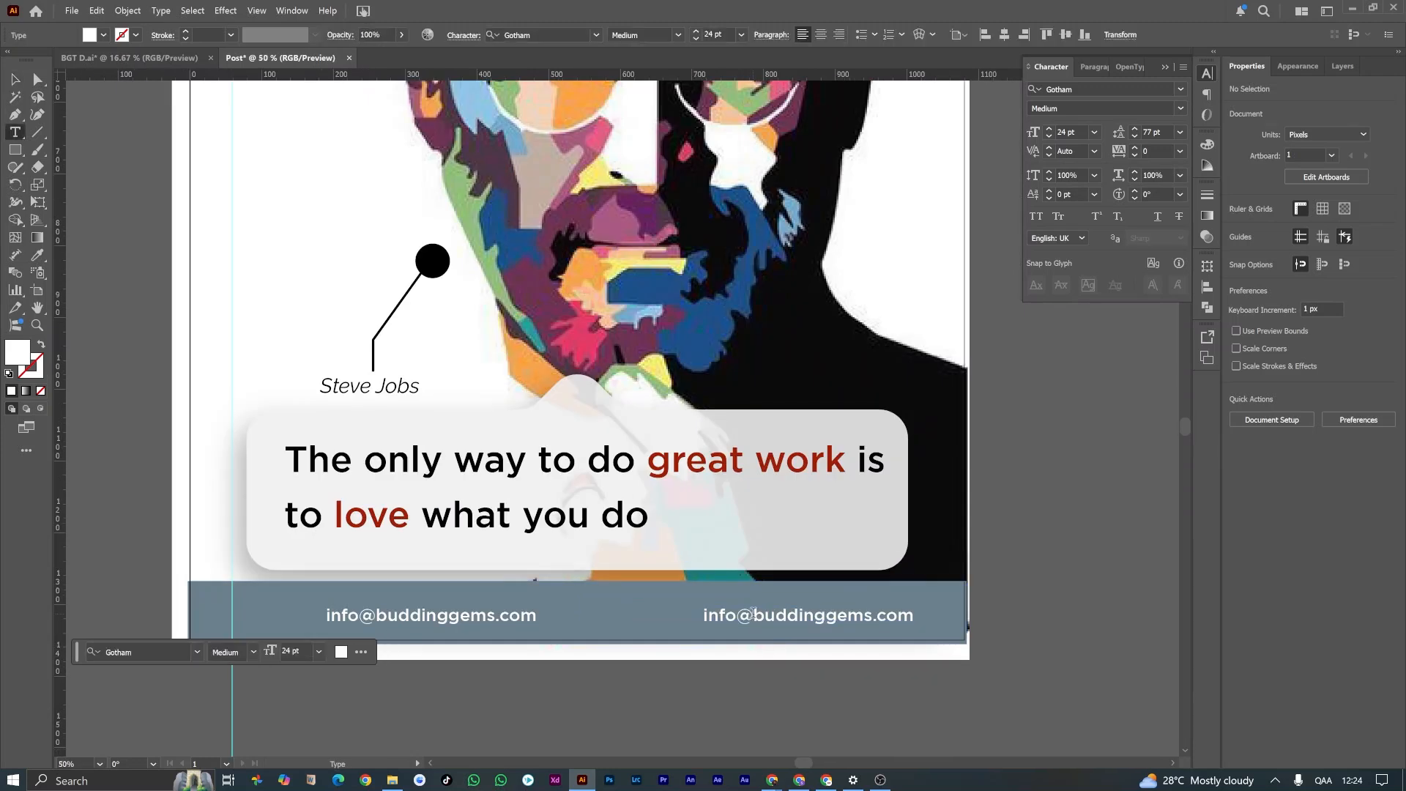
left_click_drag(752, 614, 691, 621)
key("BackSpace")
type("www.")
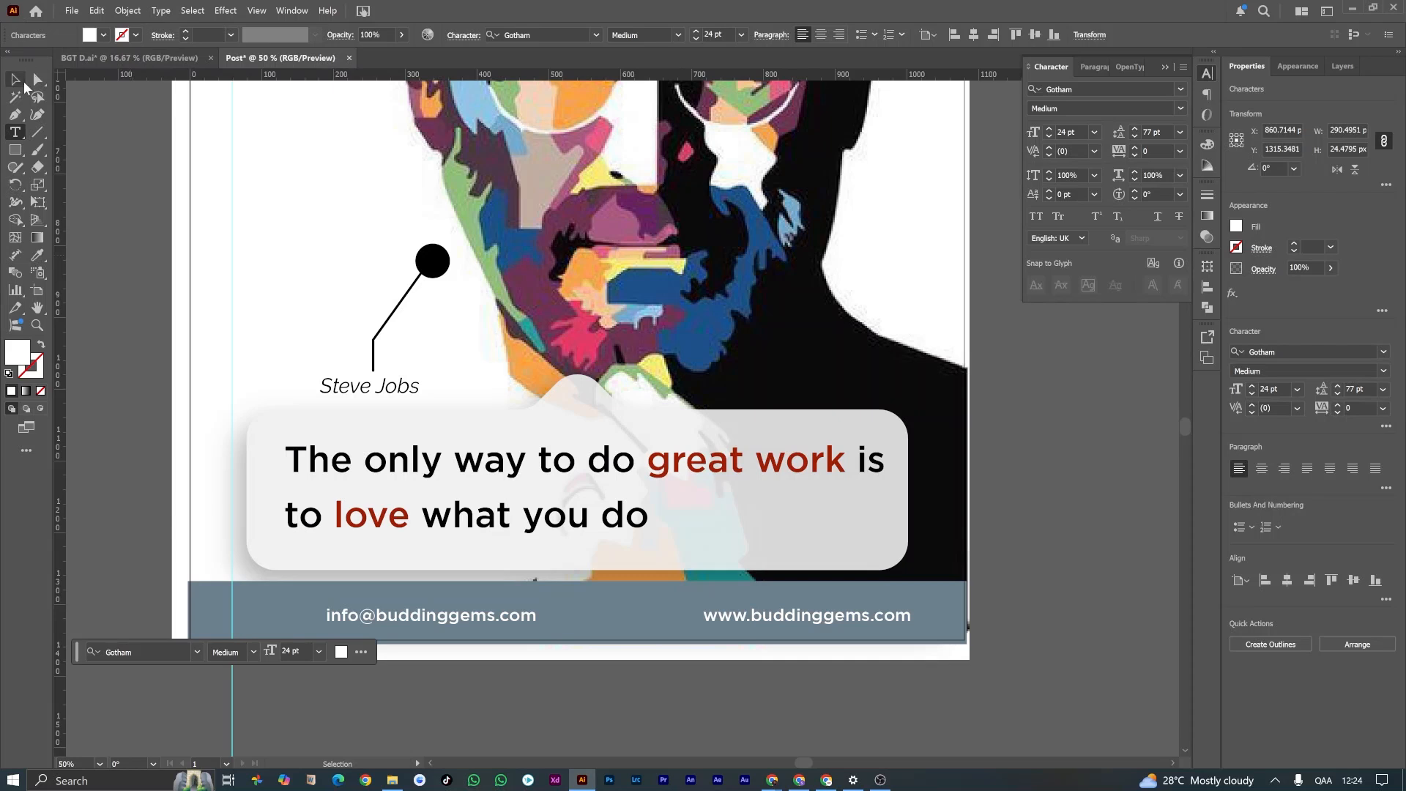
left_click(16, 80)
left_click(201, 305)
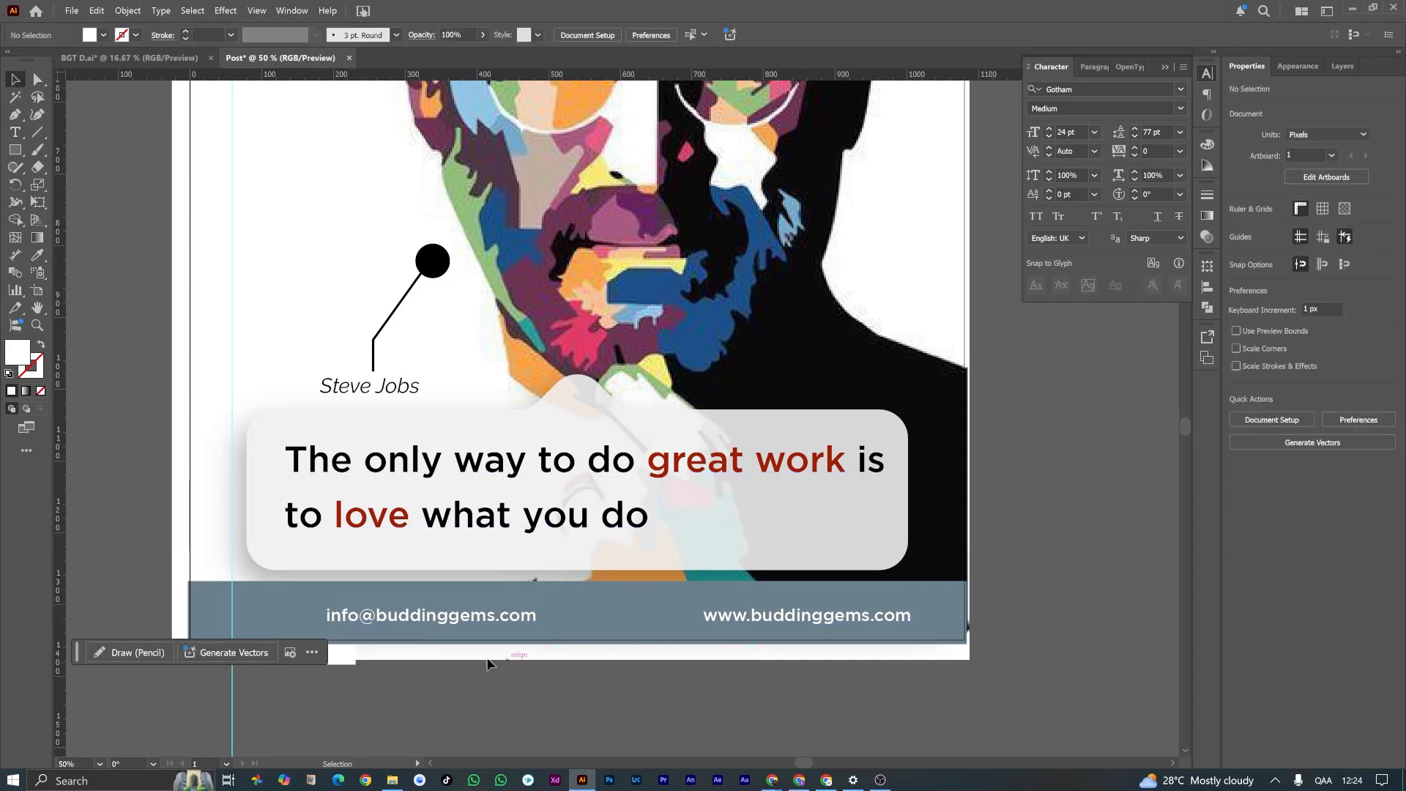
Step: In the BGT D.ai document, duplicate the footer group below the artboard, ungroup the copy and delete its background rectangle
left_click(140, 57)
left_click(506, 547)
left_click_drag(505, 543, 525, 636)
right_click(516, 639)
left_click(556, 456)
left_click(479, 712)
left_click(469, 657)
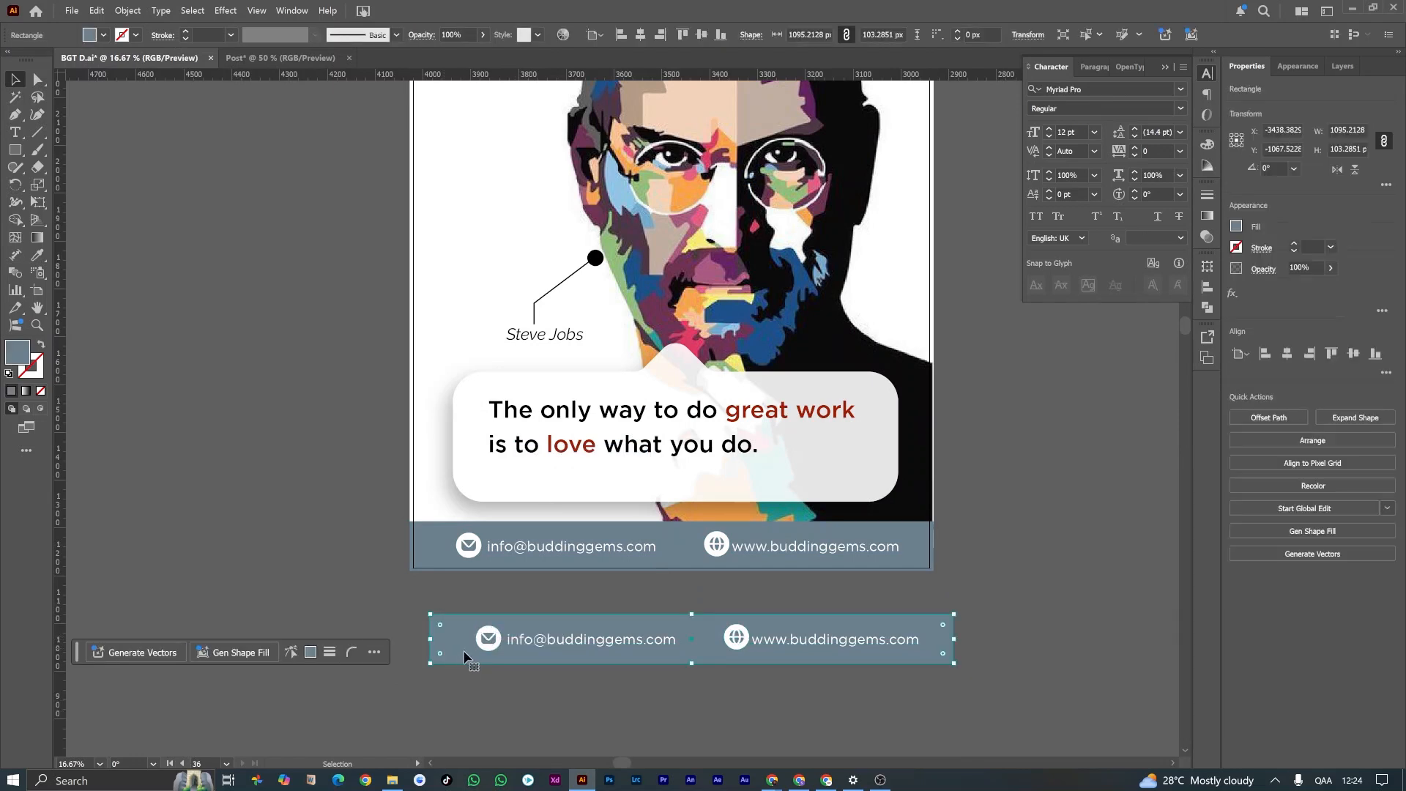
key("Delete")
Step: Copy the envelope and globe icons into the Post document, placing them before the e-mail and website texts
left_click(526, 641)
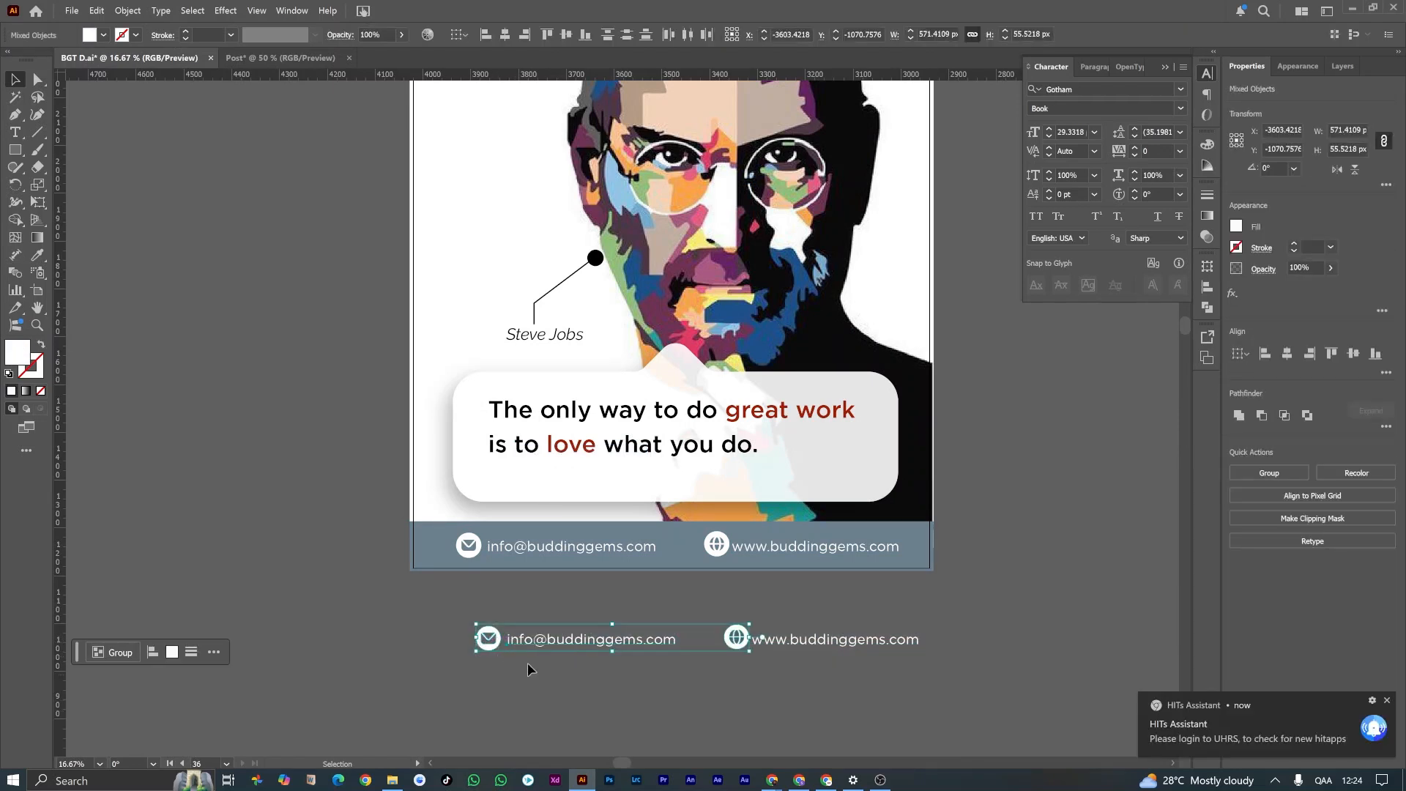
left_click(547, 666)
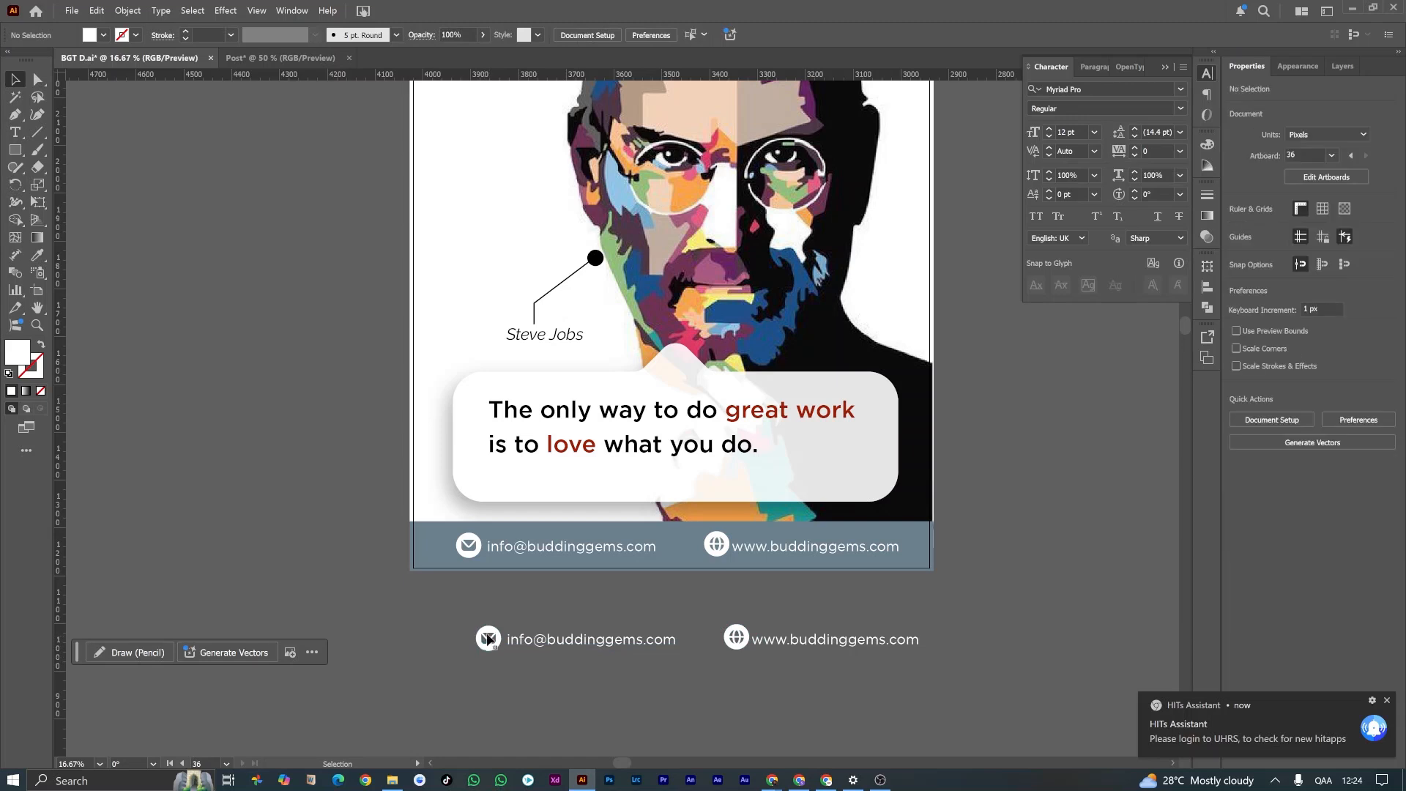
left_click(491, 640)
left_click(736, 640, "shift")
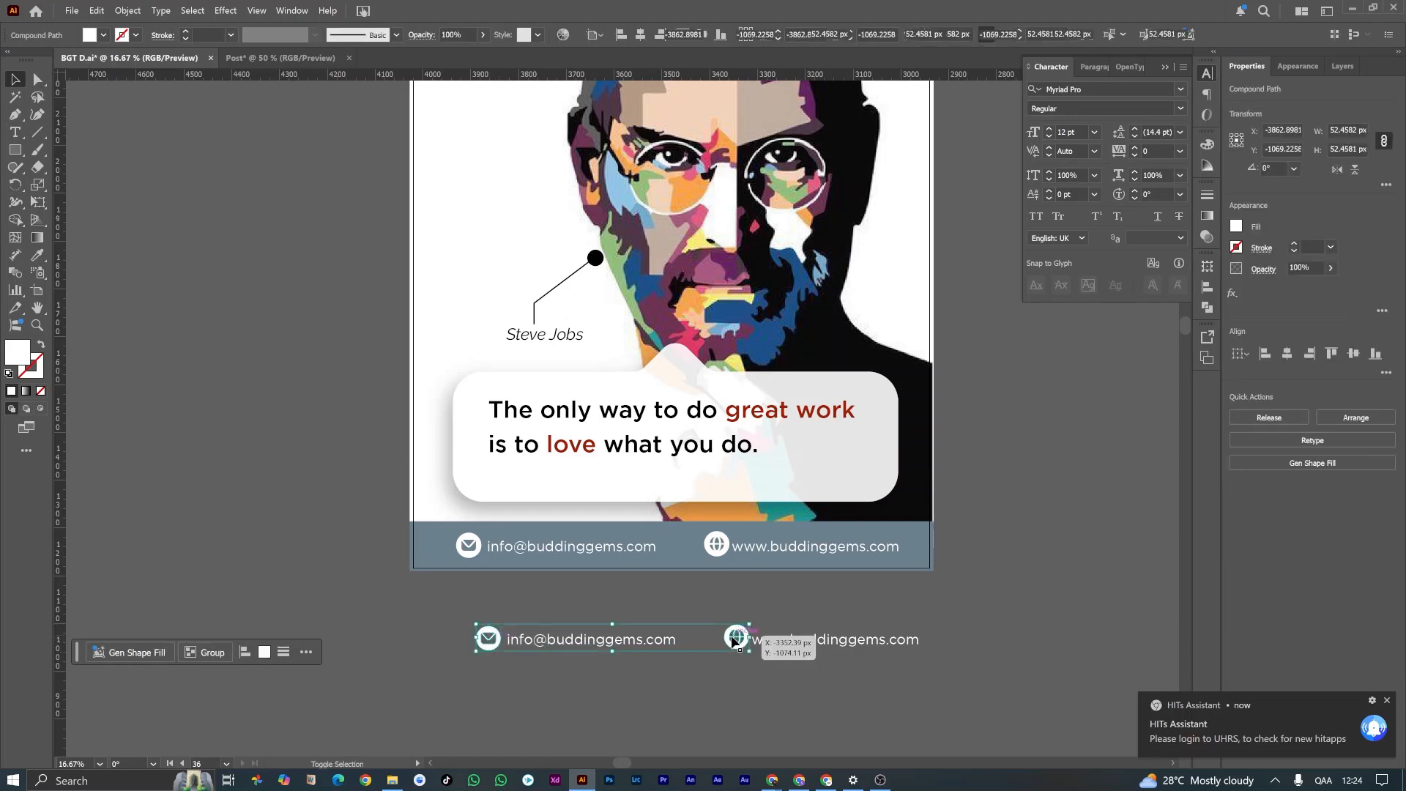
left_click_drag(737, 639, 679, 619)
left_click(628, 691)
left_click_drag(259, 687, 302, 617)
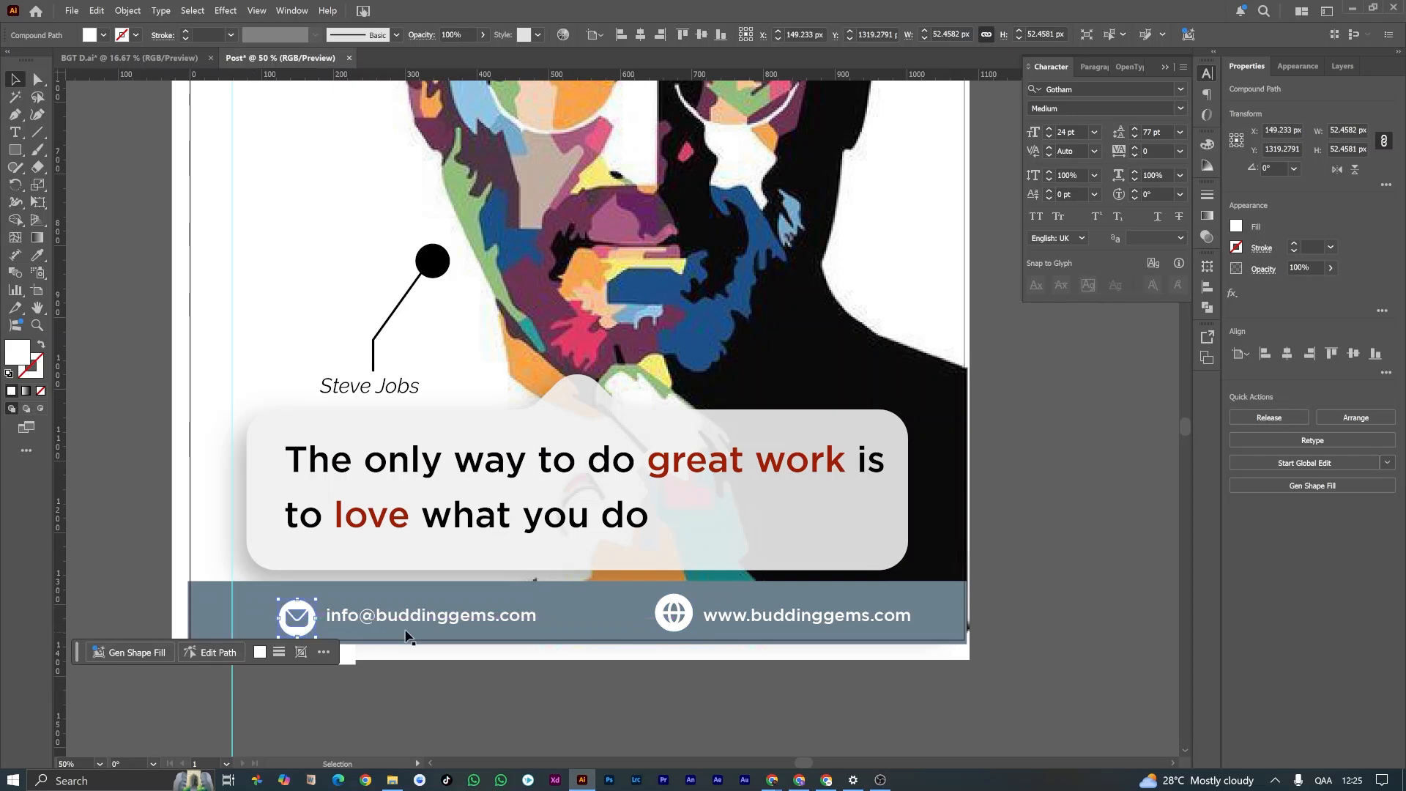
Step: Align both footer icons and both contact texts on their vertical centres
left_click(506, 618, "shift")
left_click(677, 615, "shift")
left_click(794, 622, "shift")
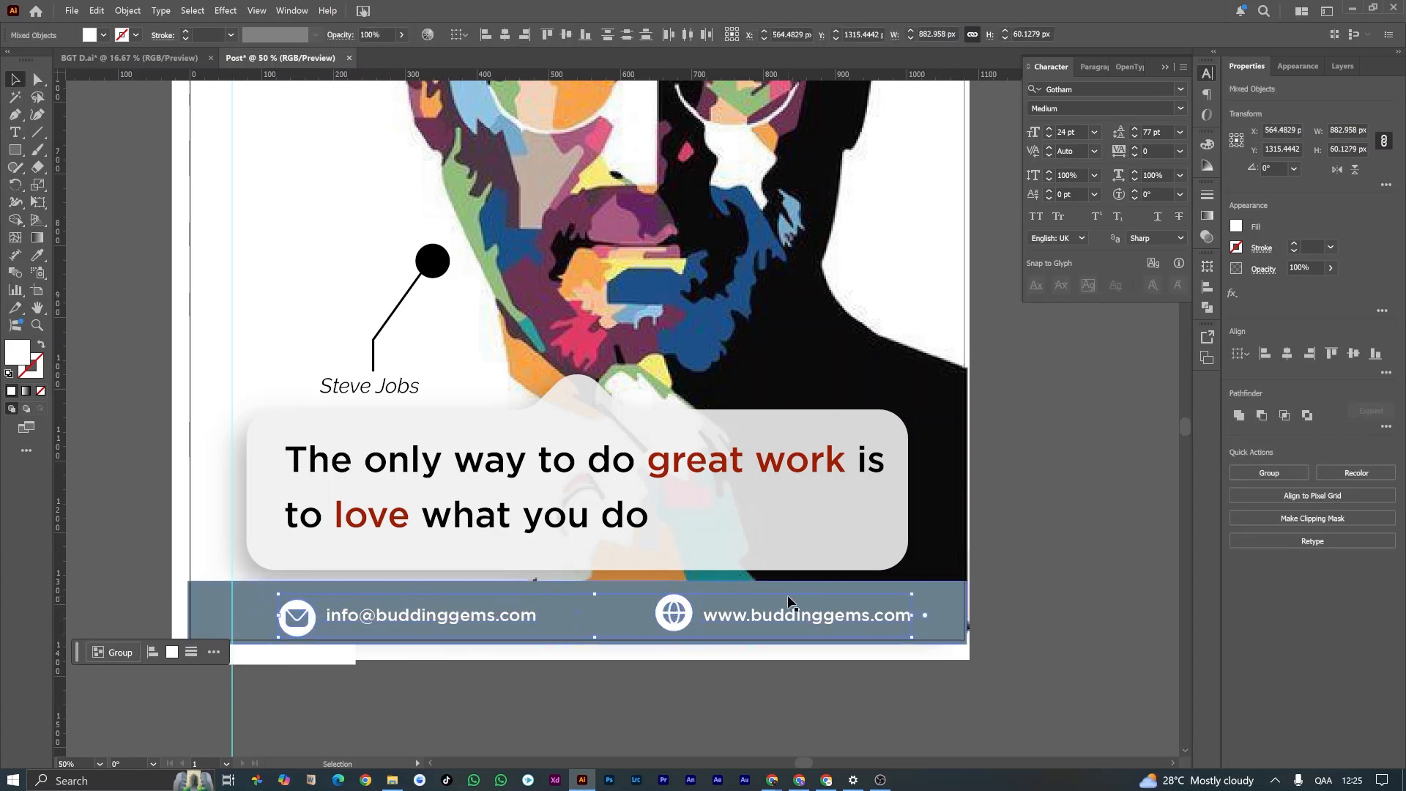
left_click(568, 37)
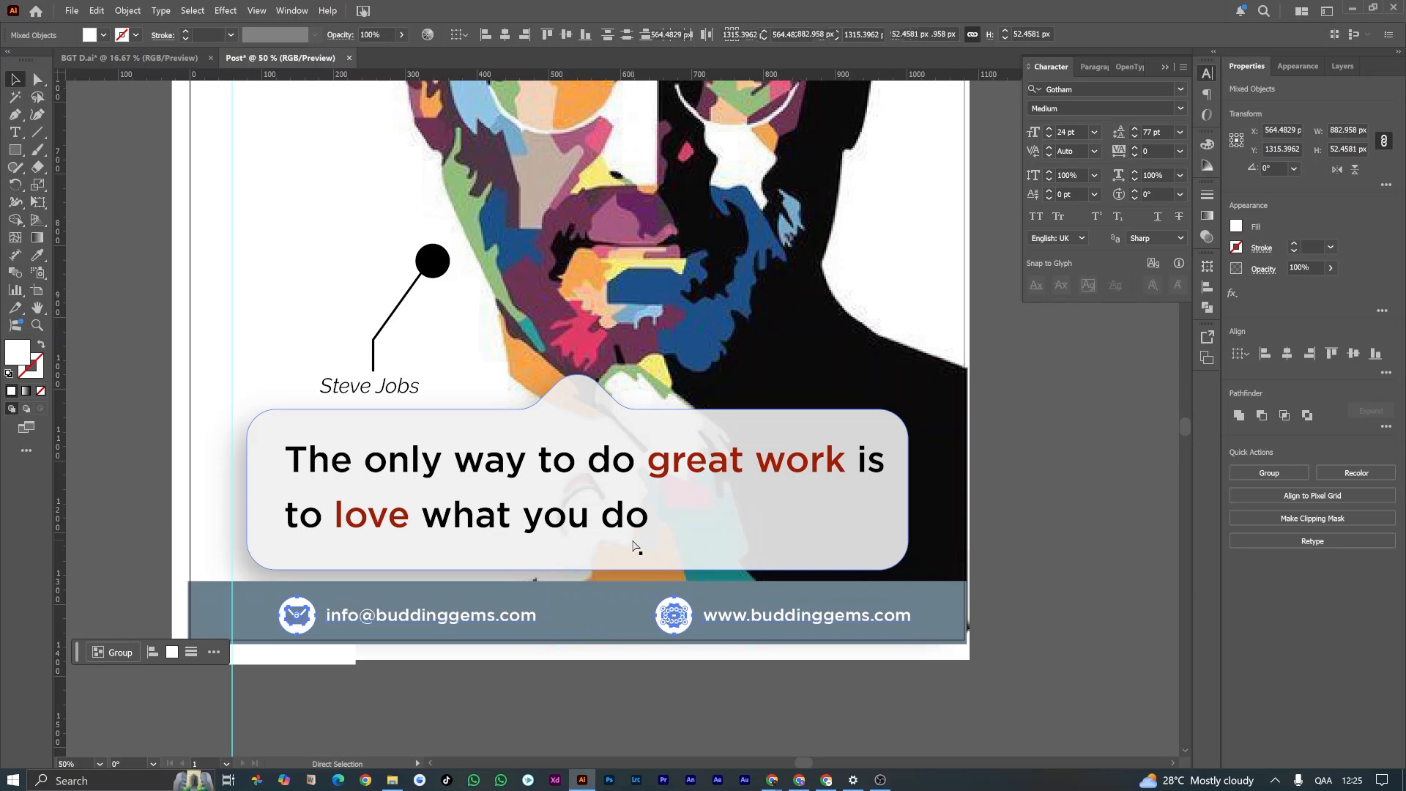
Step: Group the footer icons and texts and centre the group horizontally on the artboard
key("v")
left_click(506, 36)
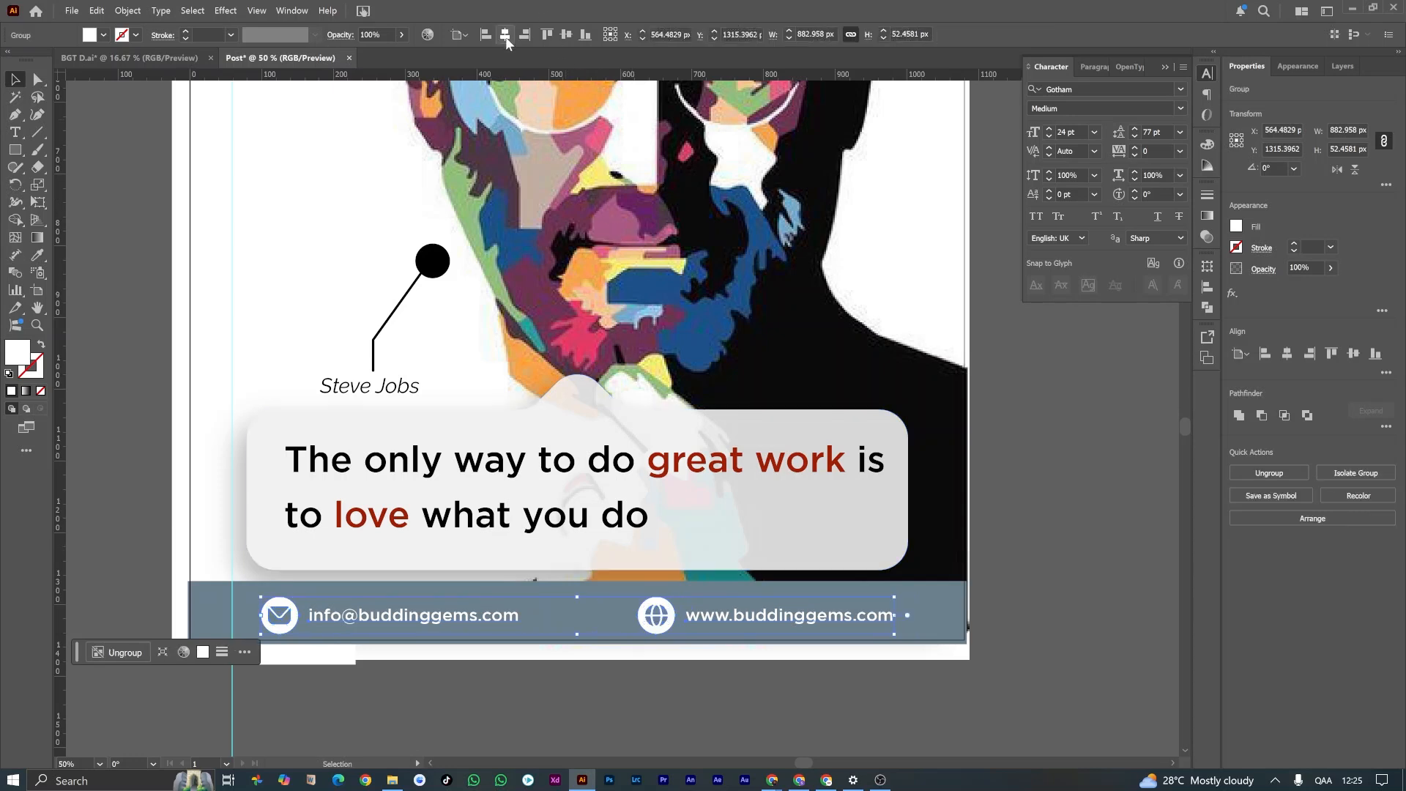
left_click(738, 696)
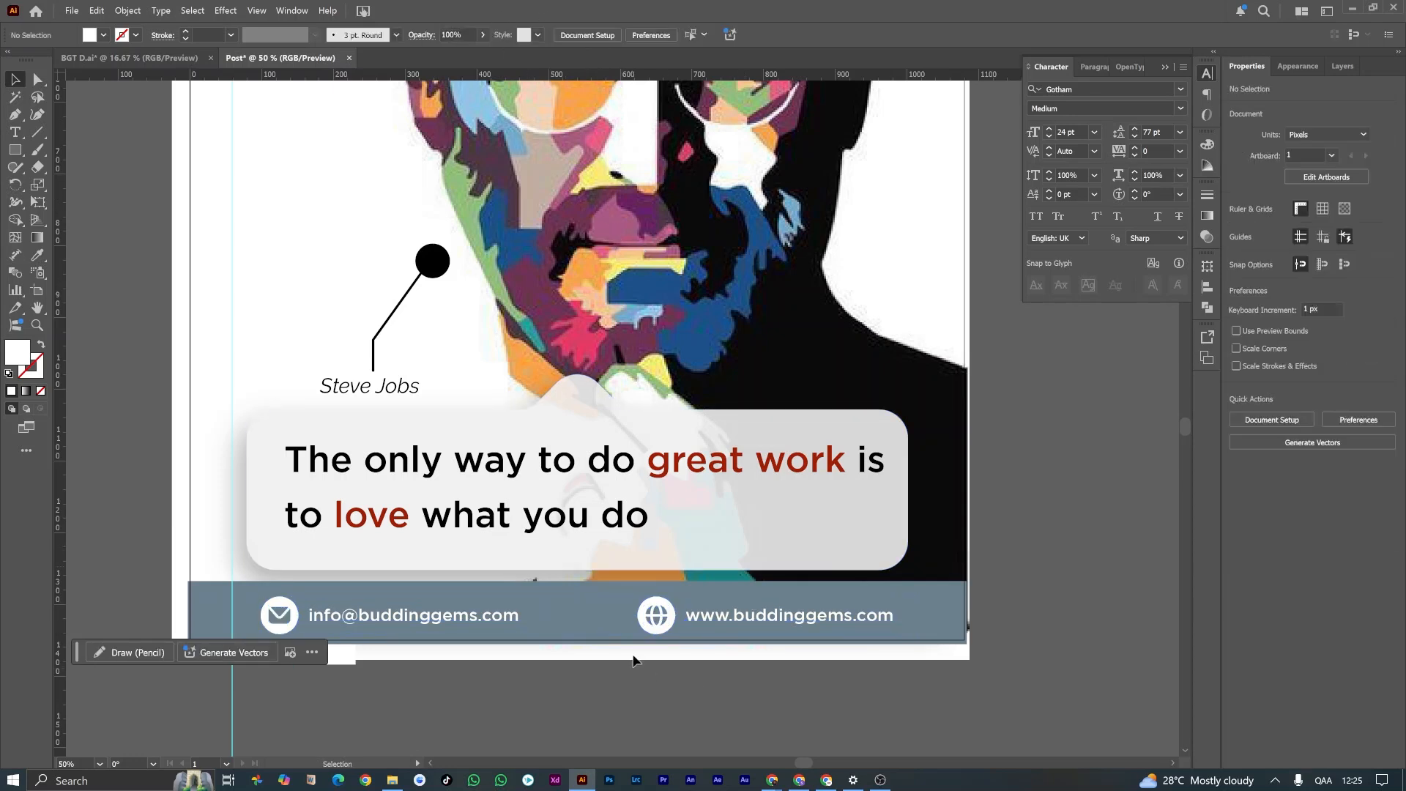
scroll(637, 646, "down", 1)
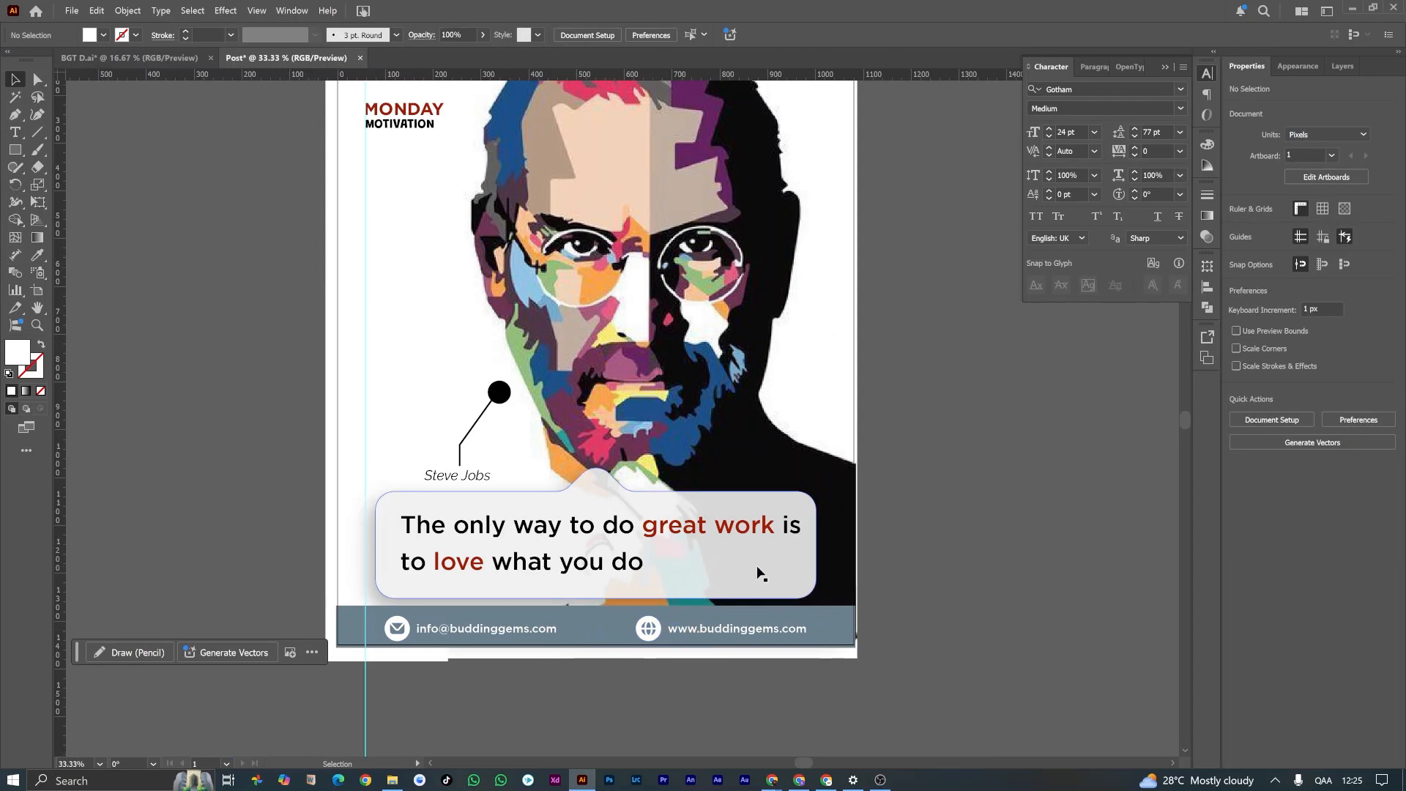
key("ctrl+0")
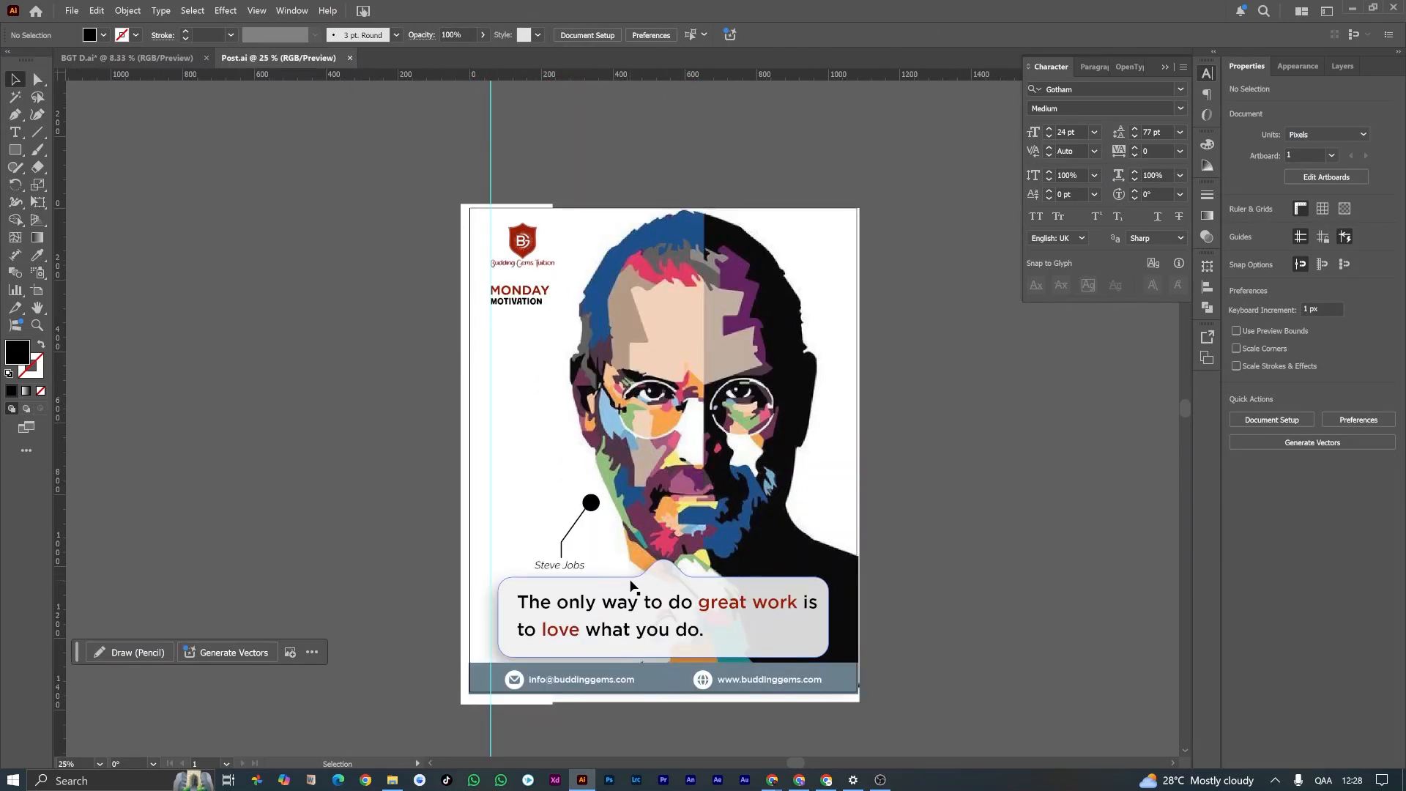
scroll(634, 589, "up", 1)
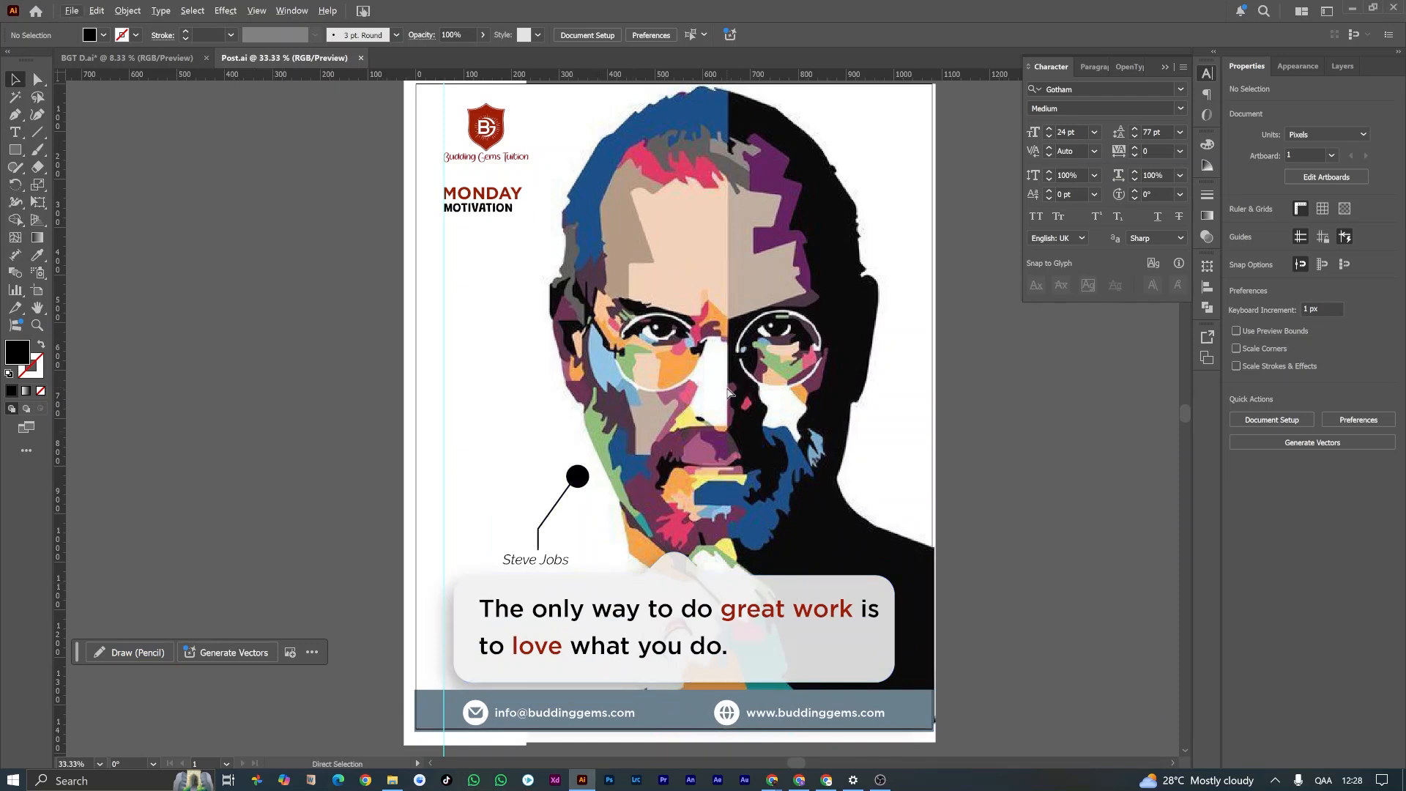
Step: Unlock all objects and scale the Steve Jobs portrait proportionally down to about 959 × 1315 px
key("ctrl+alt+2")
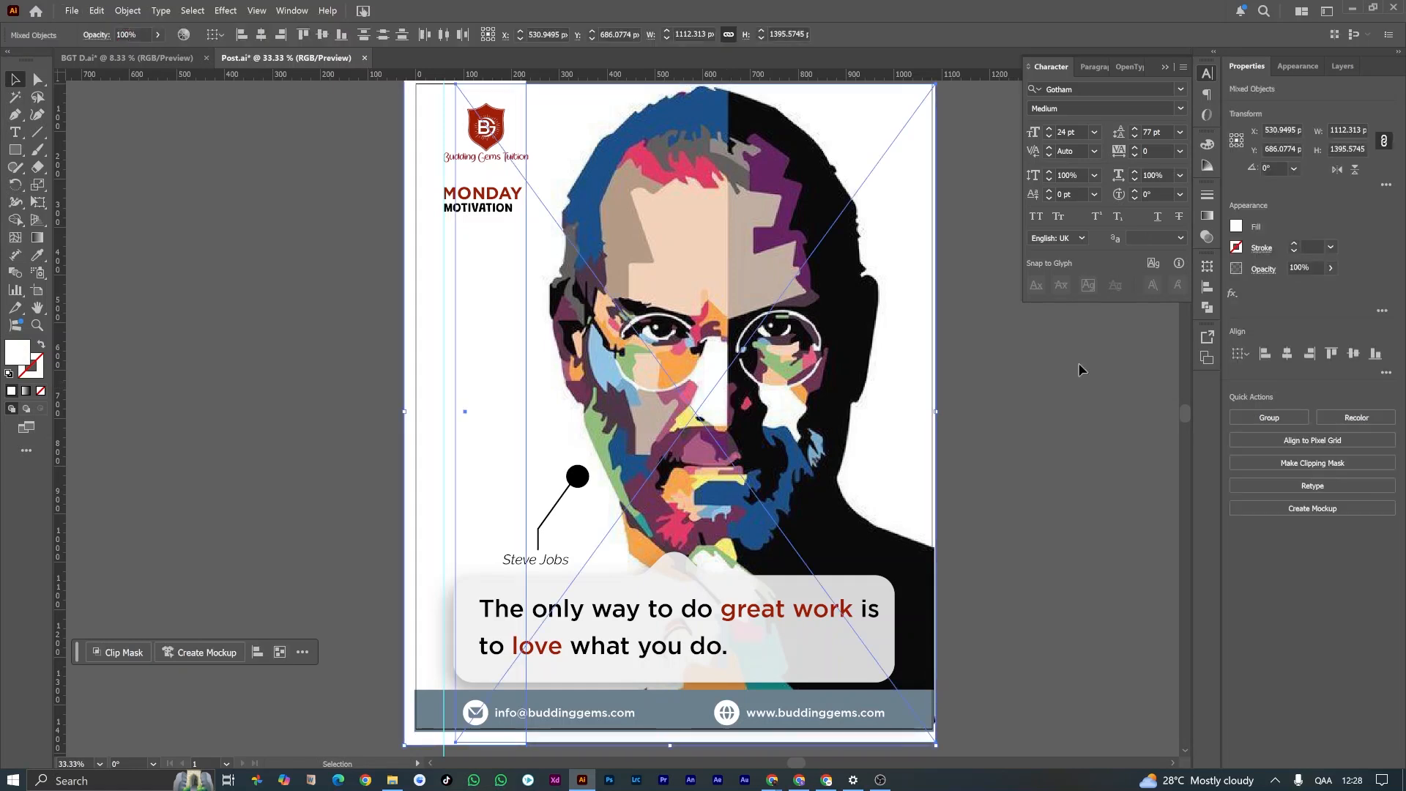
left_click(1023, 398)
left_click(822, 425)
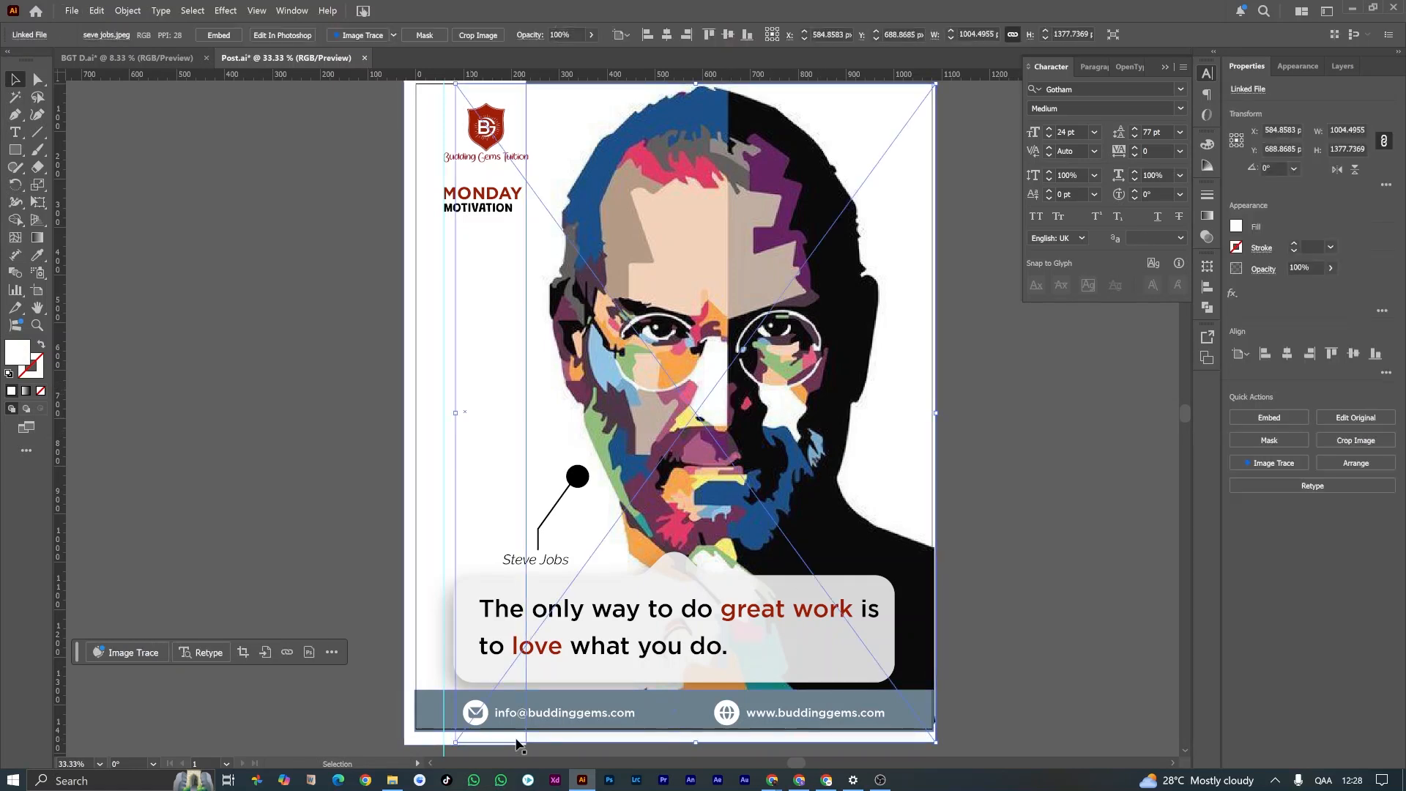
scroll(360, 678, "down", 1)
left_click_drag(455, 689, 467, 661)
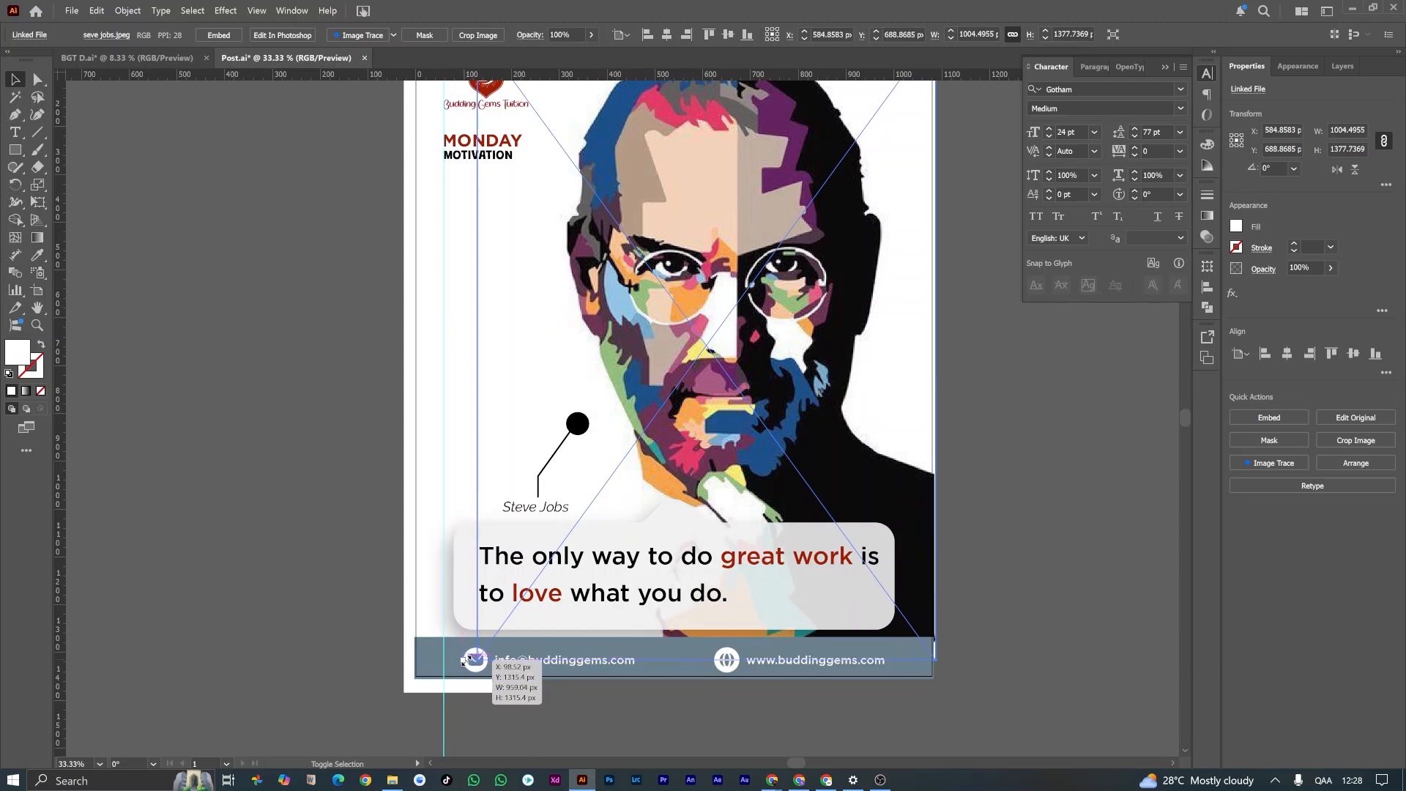
left_click_drag(467, 662, 467, 662)
Step: Move the quote text, its bubble, the Steve Jobs label and its callout line and dot slightly up together
left_click(569, 563)
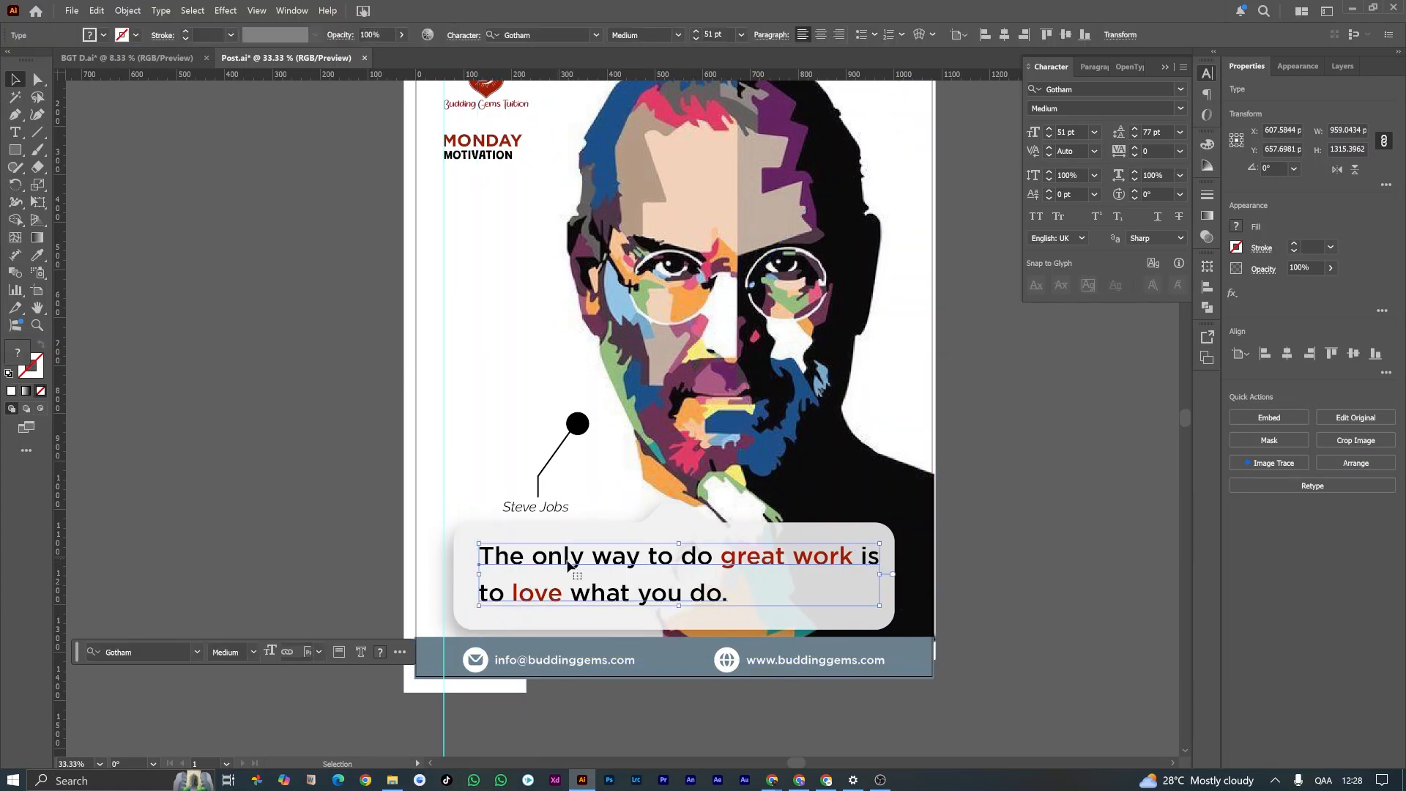
left_click(459, 570, "shift")
left_click(536, 506, "shift")
left_click(554, 453, "shift")
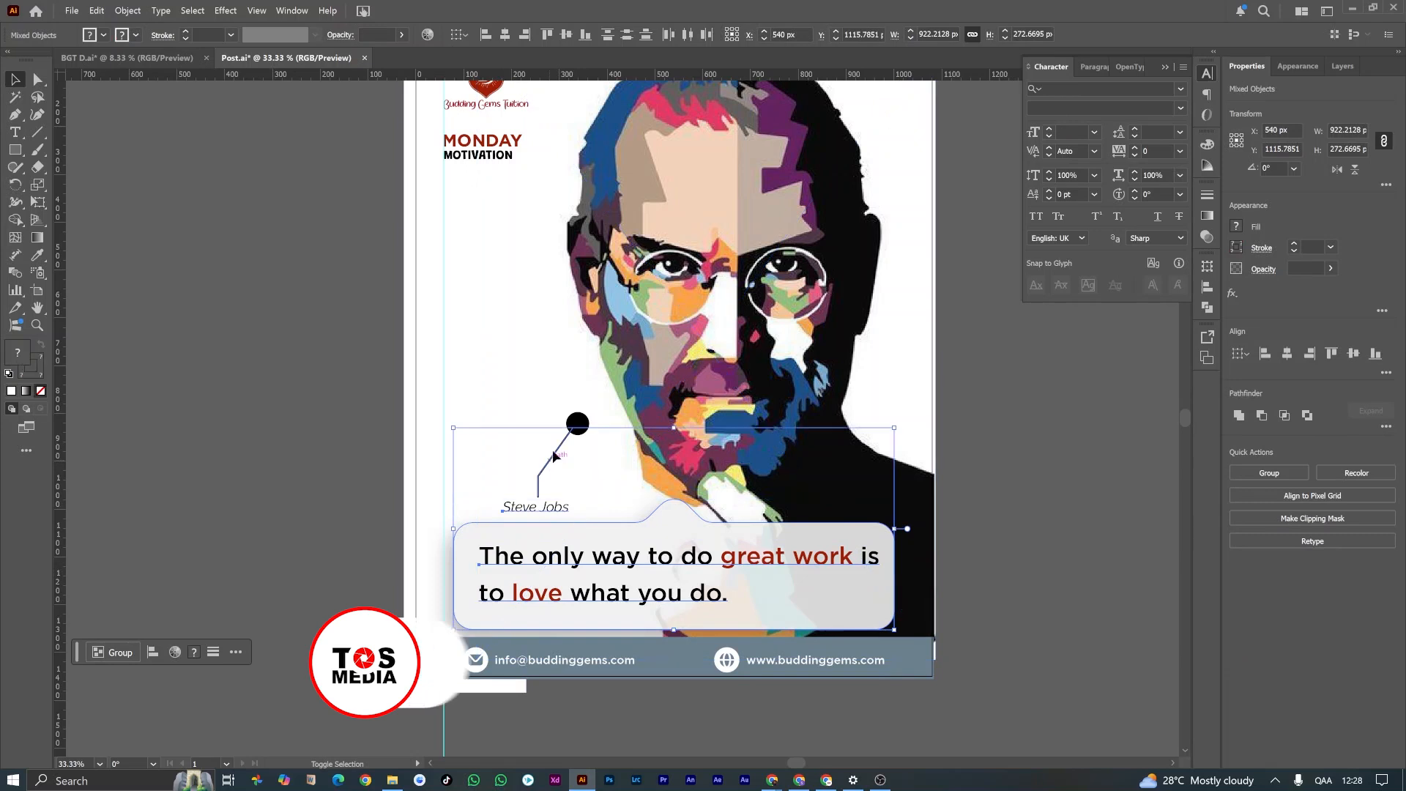
left_click(581, 421, "shift")
left_click_drag(675, 586, 681, 566)
left_click(351, 513)
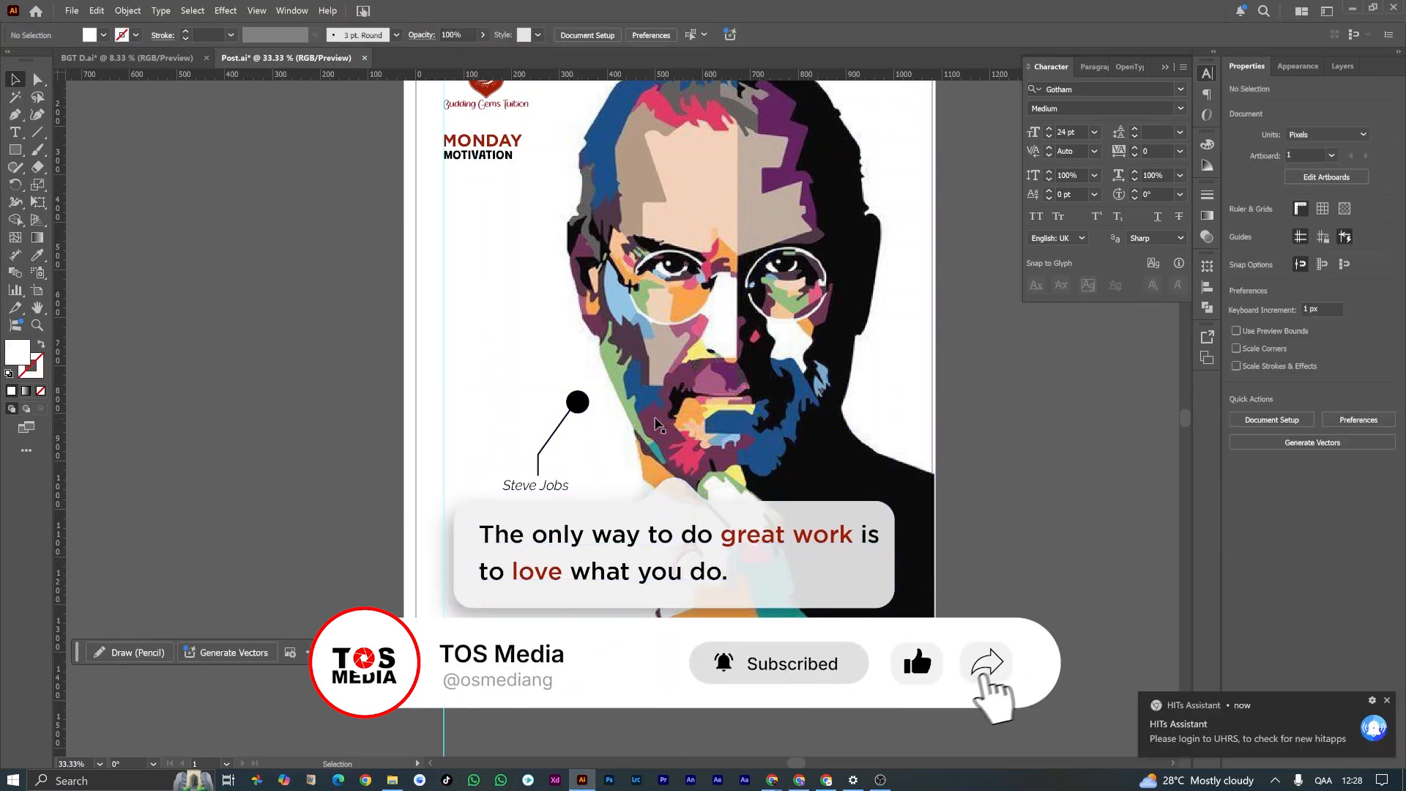
Step: Shift the Steve Jobs label with its callout line and dot 50 px to the right, towards the portrait
left_click(535, 505)
left_click(540, 458)
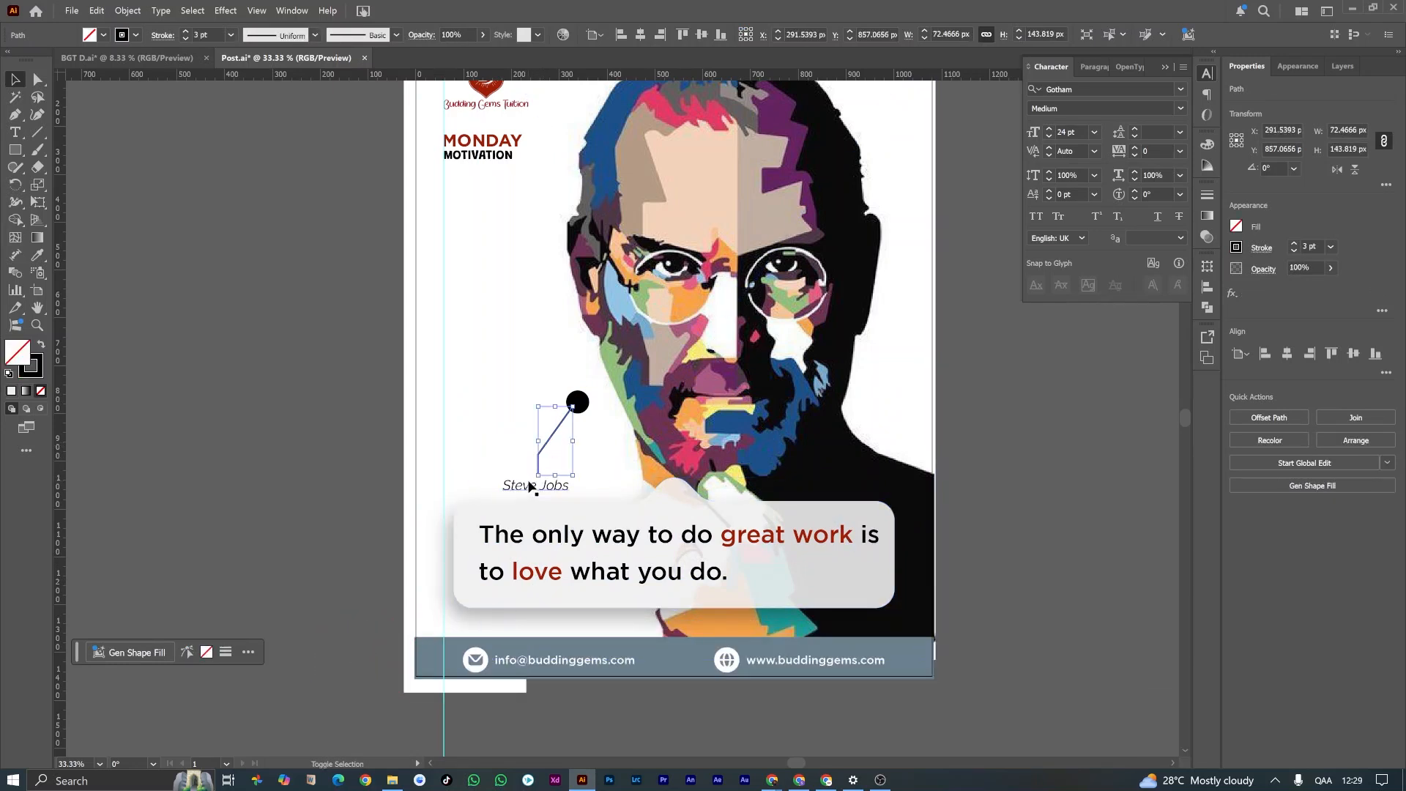
left_click(586, 490)
left_click(521, 487)
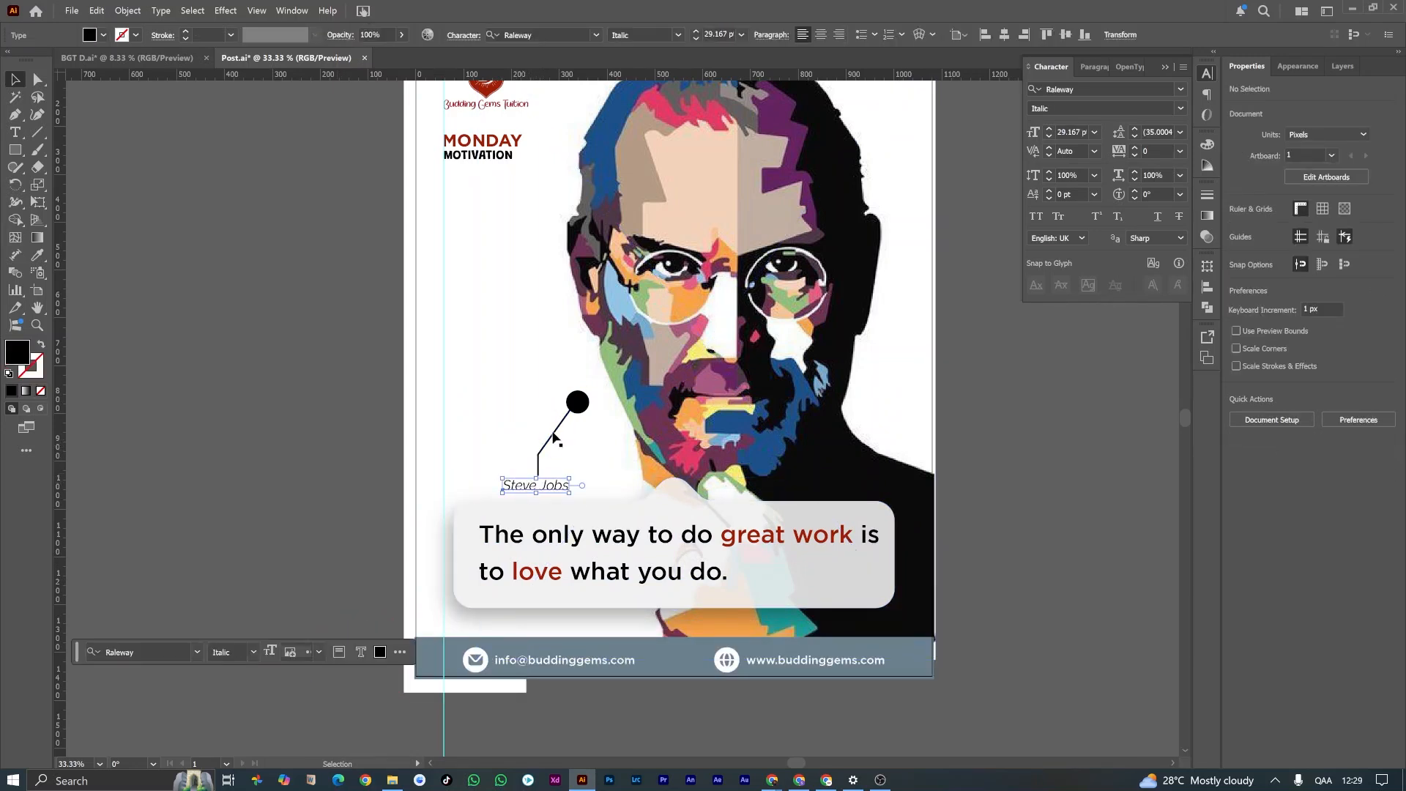
left_click(555, 433, "shift")
left_click(583, 400, "shift")
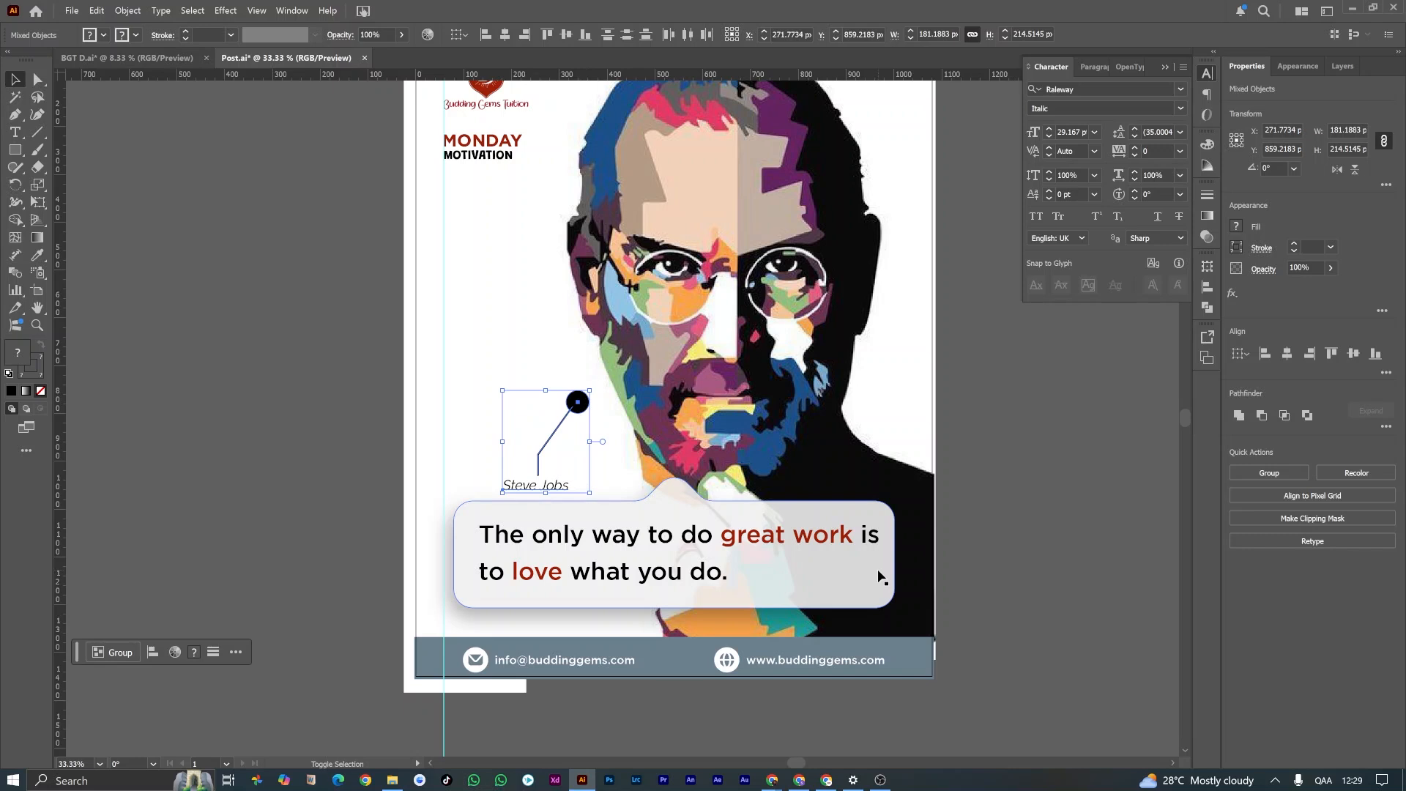
key("shift+Right")
key("shift+Right")
key("shift+Right")
key("shift+Right")
key("shift+Up")
key("shift+Right")
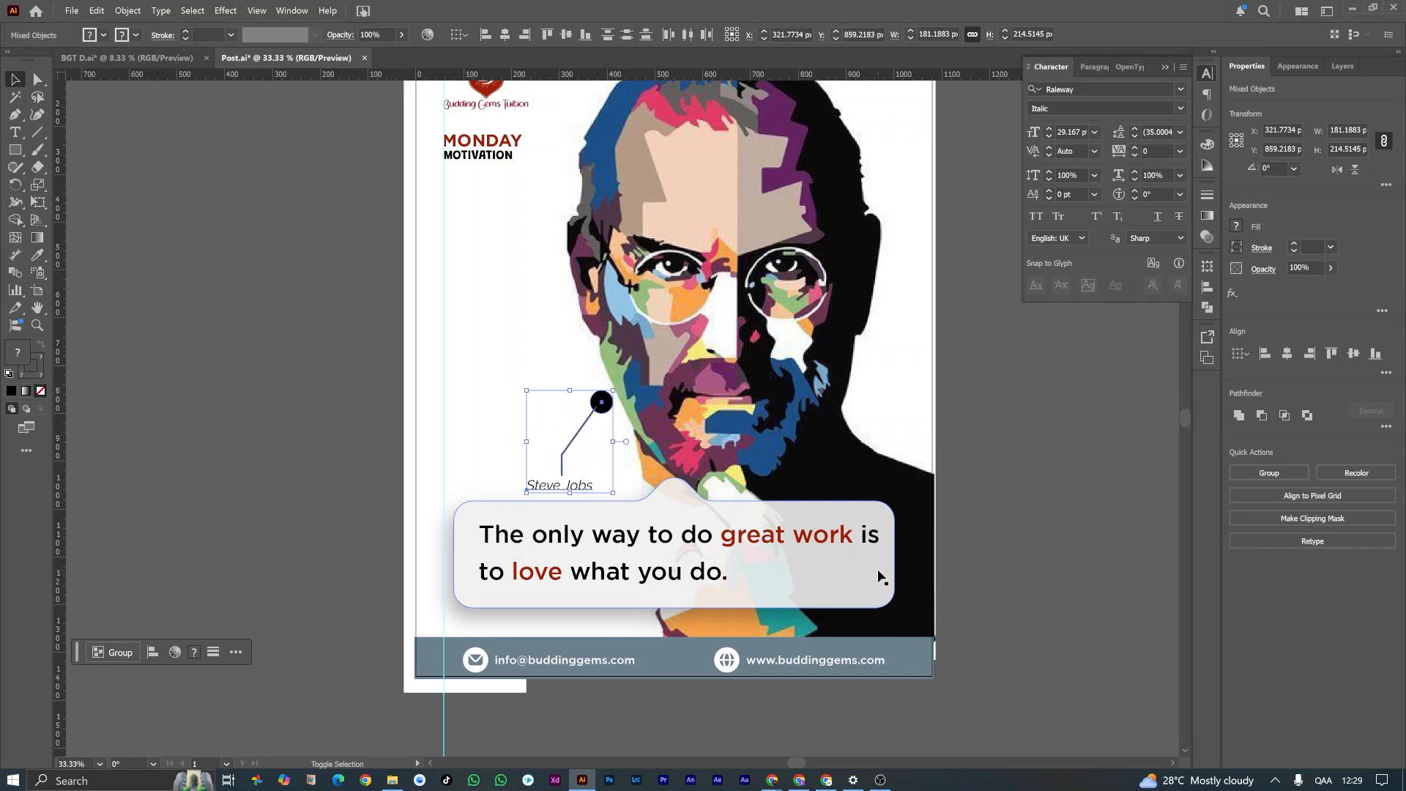